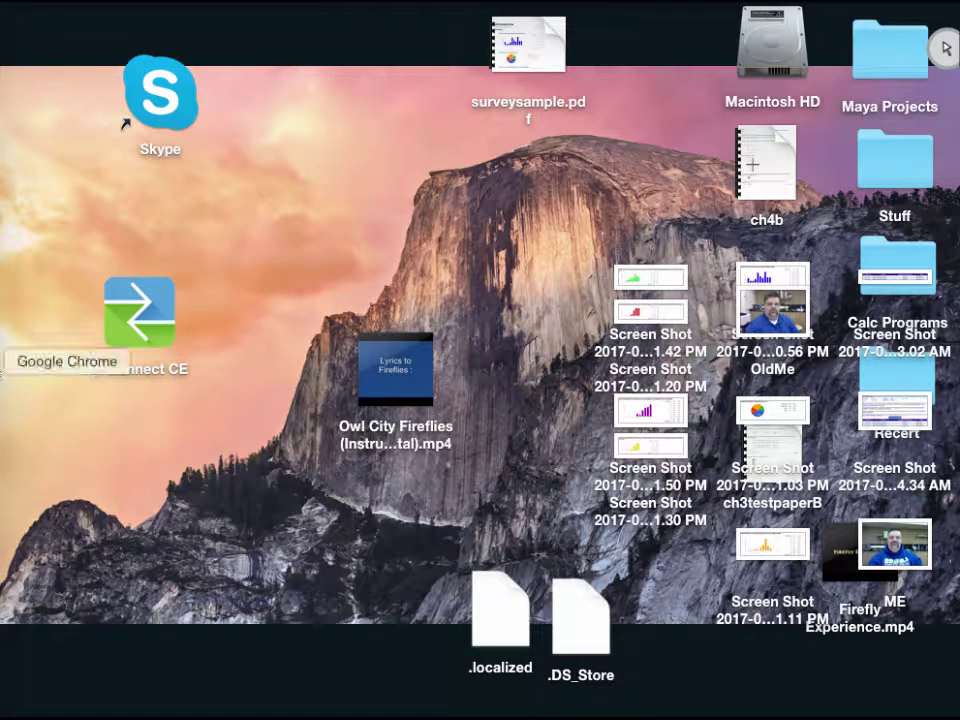
Launch Chrome and go to drive.google.com to reach My Drive.
left_click(3, 361)
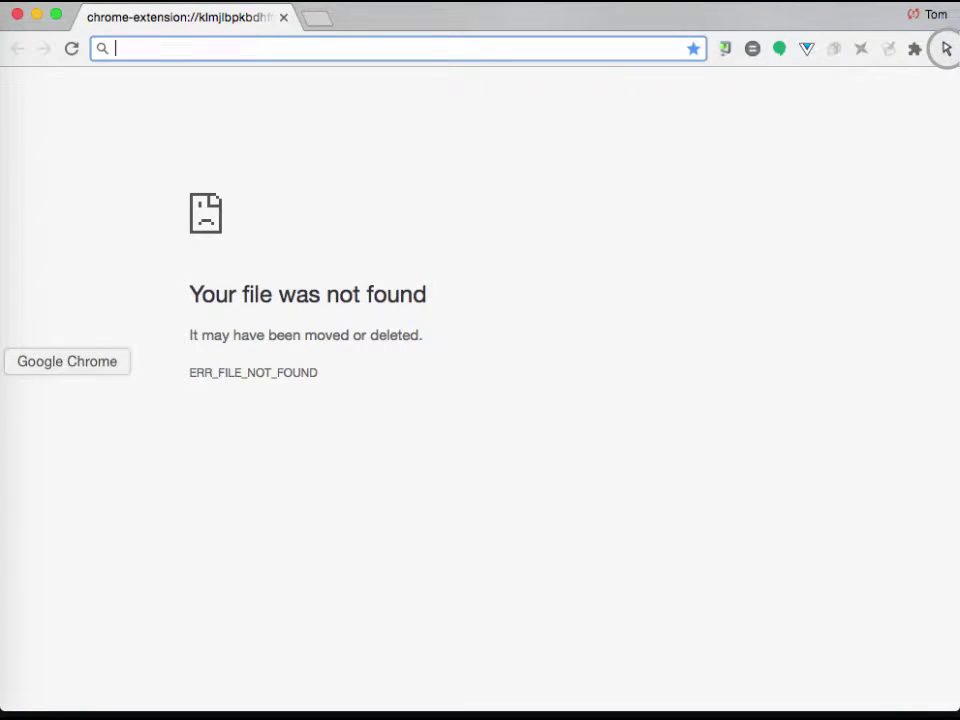
type("drive.google.com/drive/u/0/my-drive")
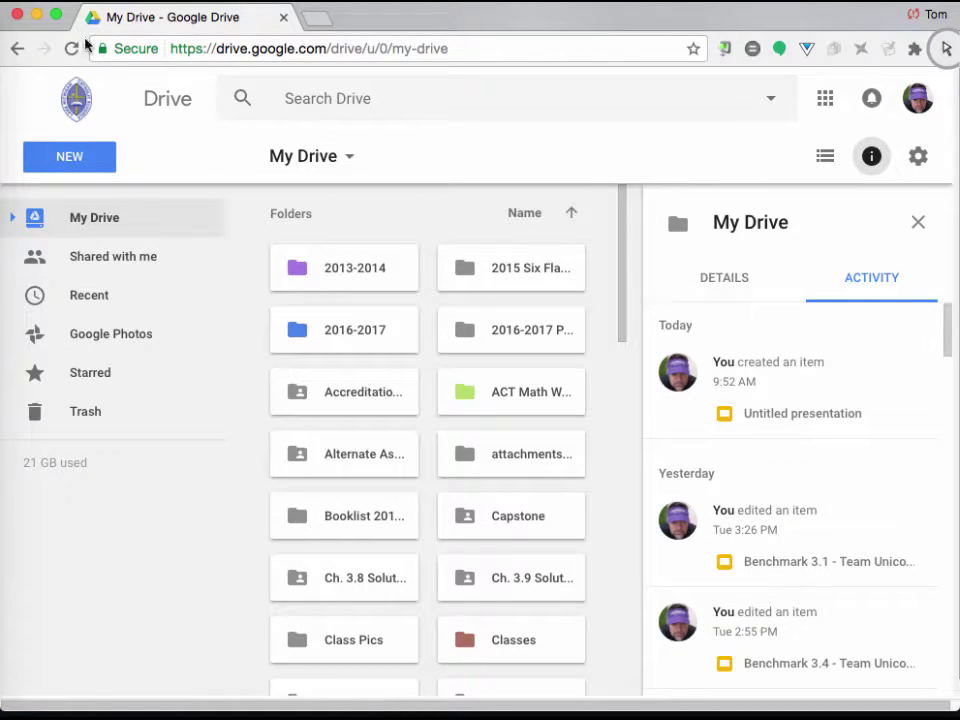
Create a new Google Slides presentation from Drive and apply the Material theme.
left_click(58, 155)
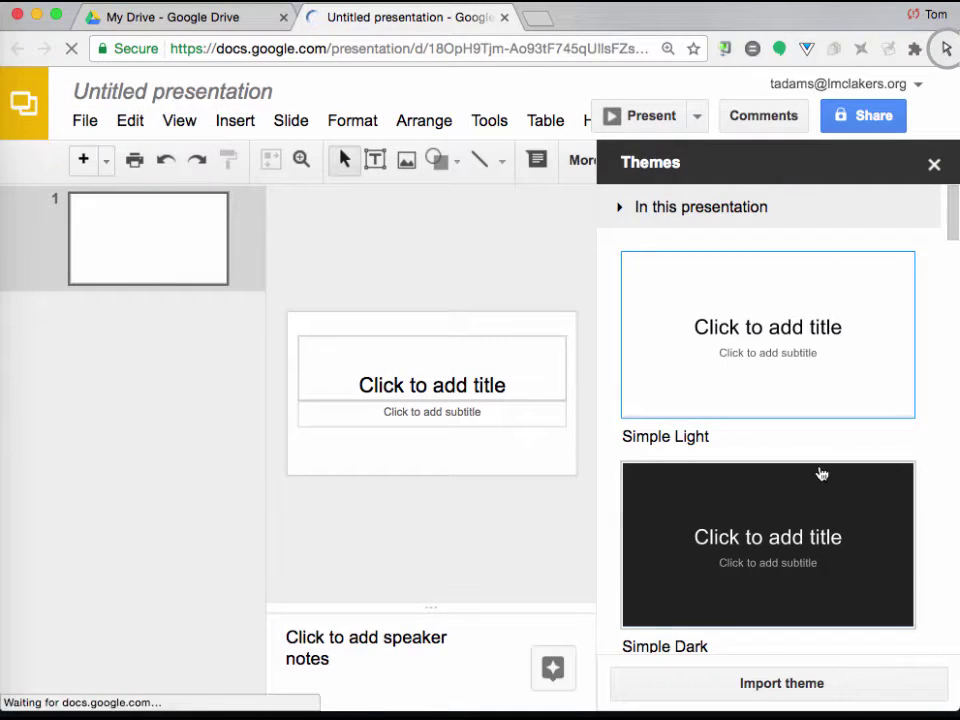
scroll(821, 474, "down", 15)
scroll(821, 474, "up", 5)
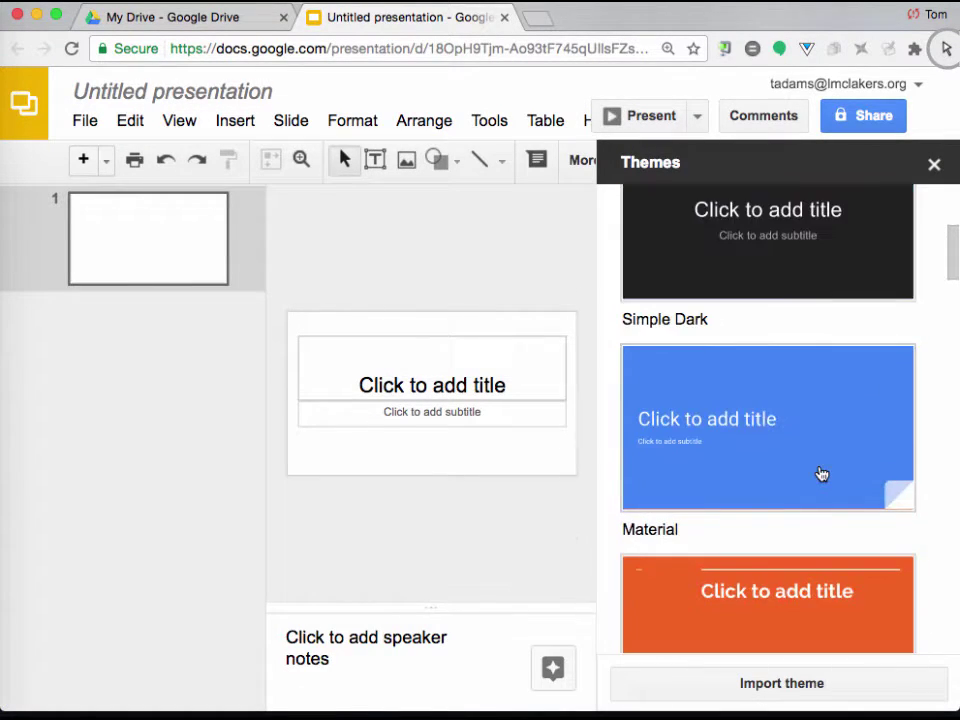
left_click(811, 469)
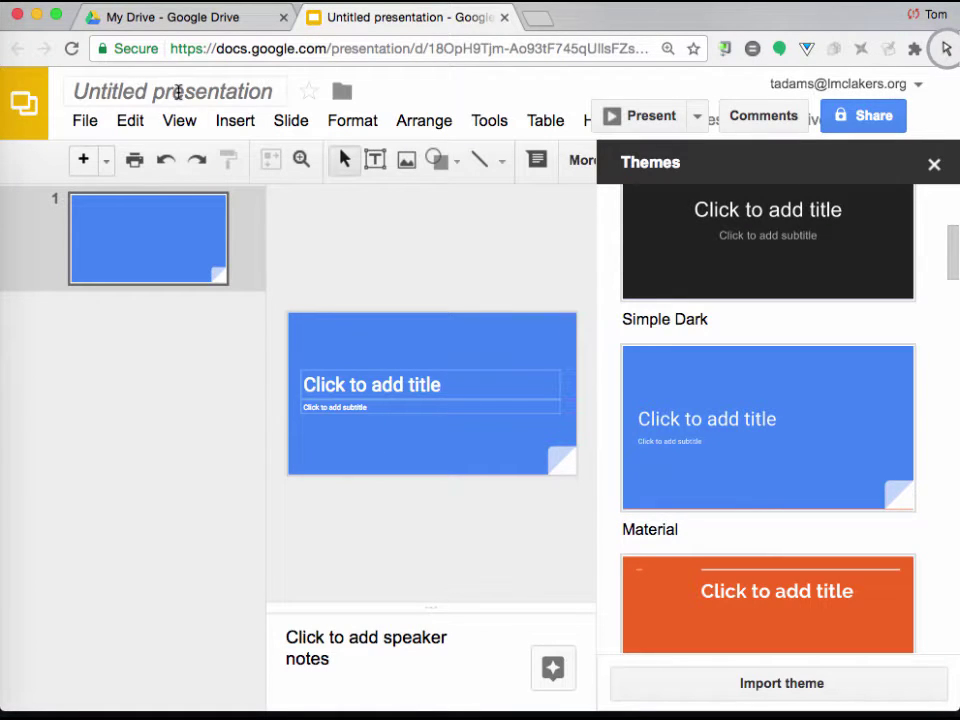
Rename the presentation to 'Geometry Chapter 5 Relationships within Triangles'.
left_click(176, 92)
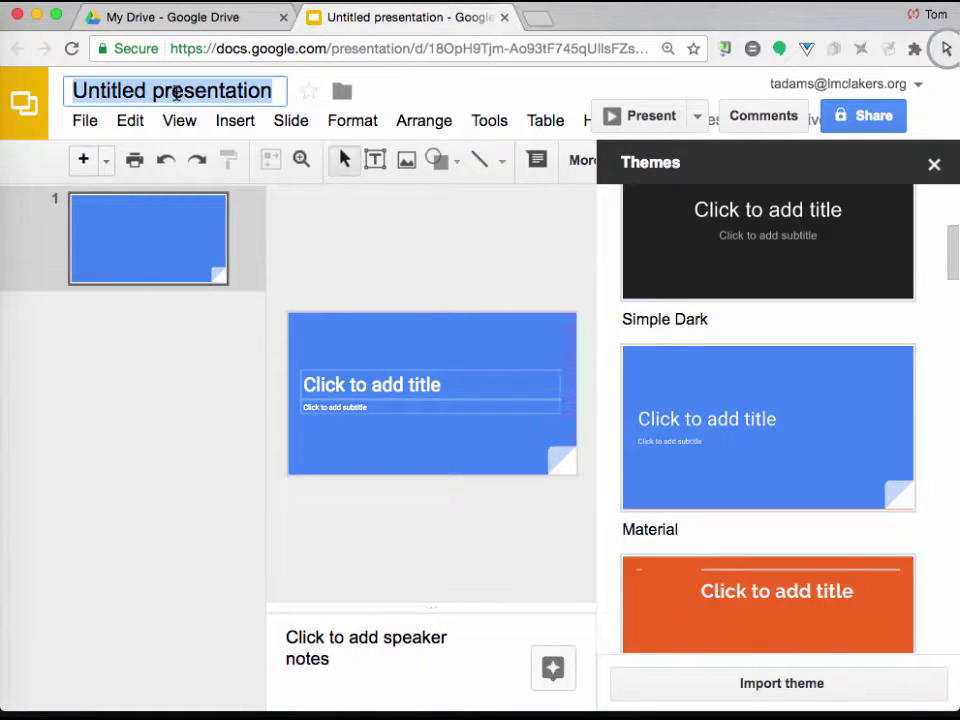
type("Chapter 5")
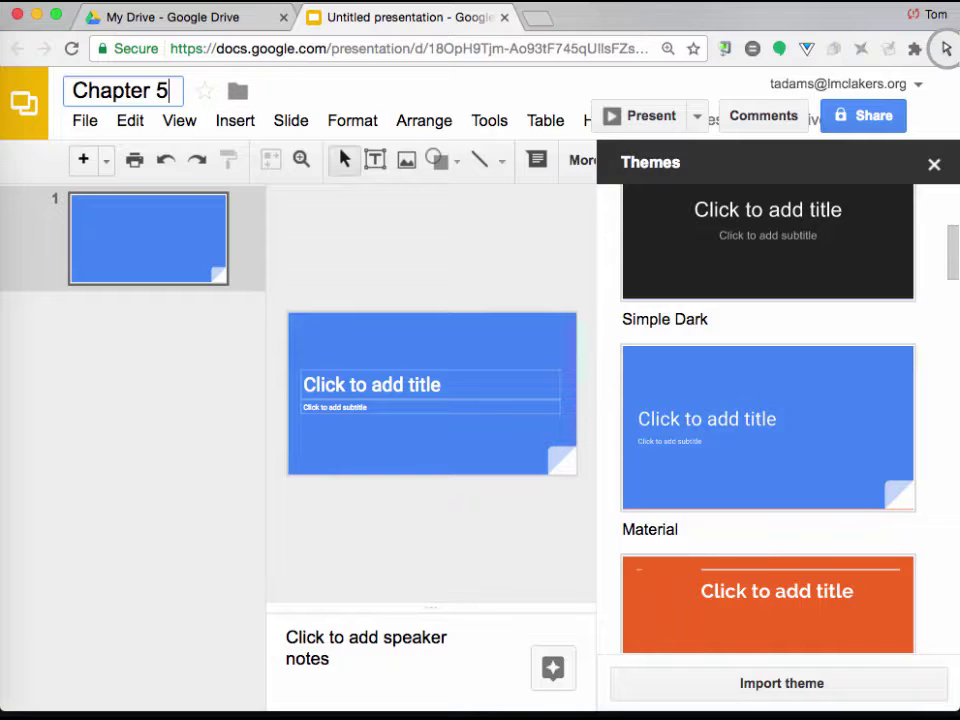
key("BackSpace")
key("BackSpace")
key("BackSpace")
key("BackSpace")
key("BackSpace")
key("BackSpace")
key("BackSpace")
key("BackSpace")
key("BackSpace")
type("Geometry Chapter 5 ")
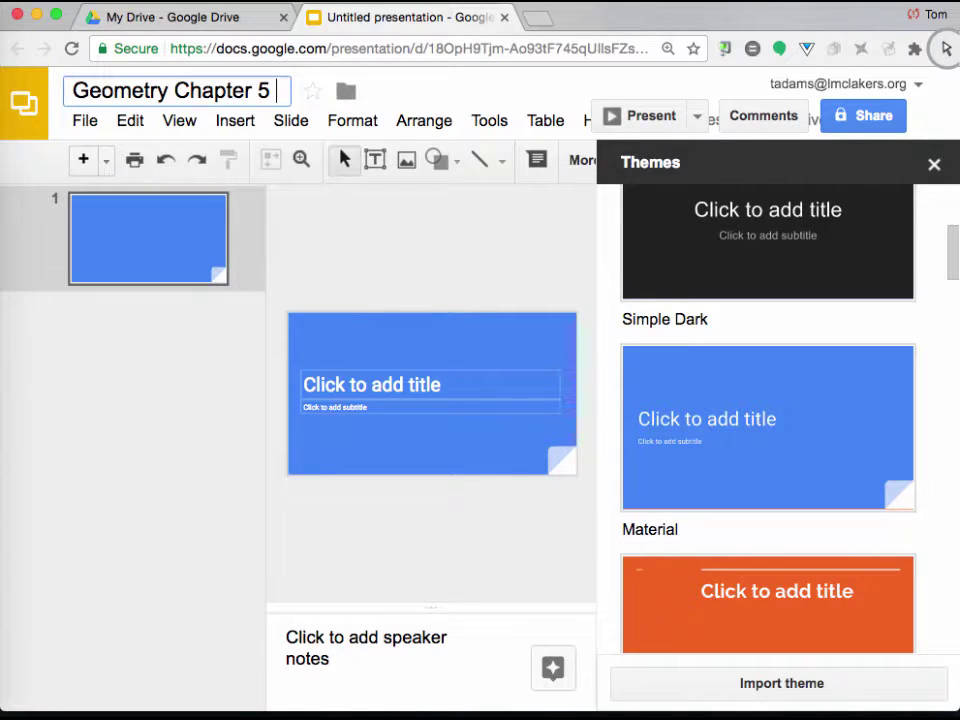
type("R")
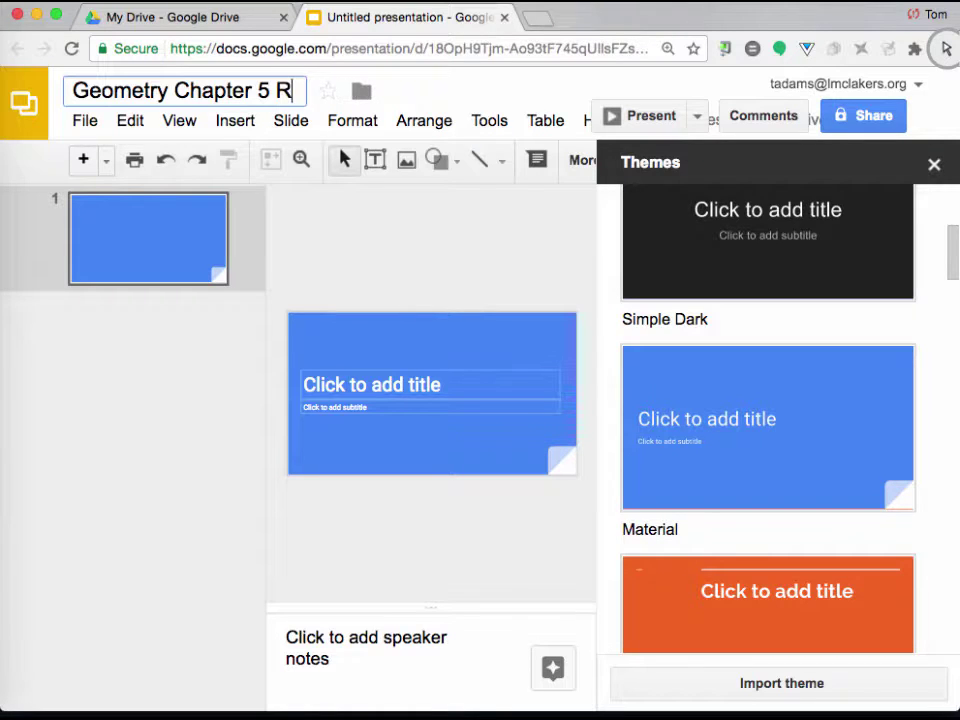
type("elat")
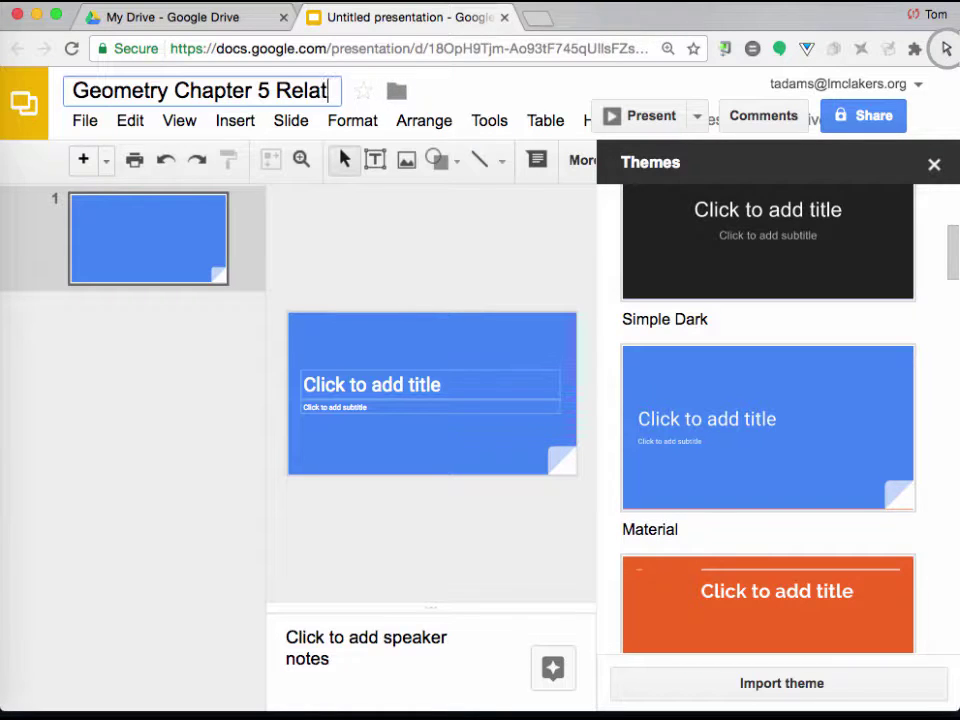
type("ionships within Triangles")
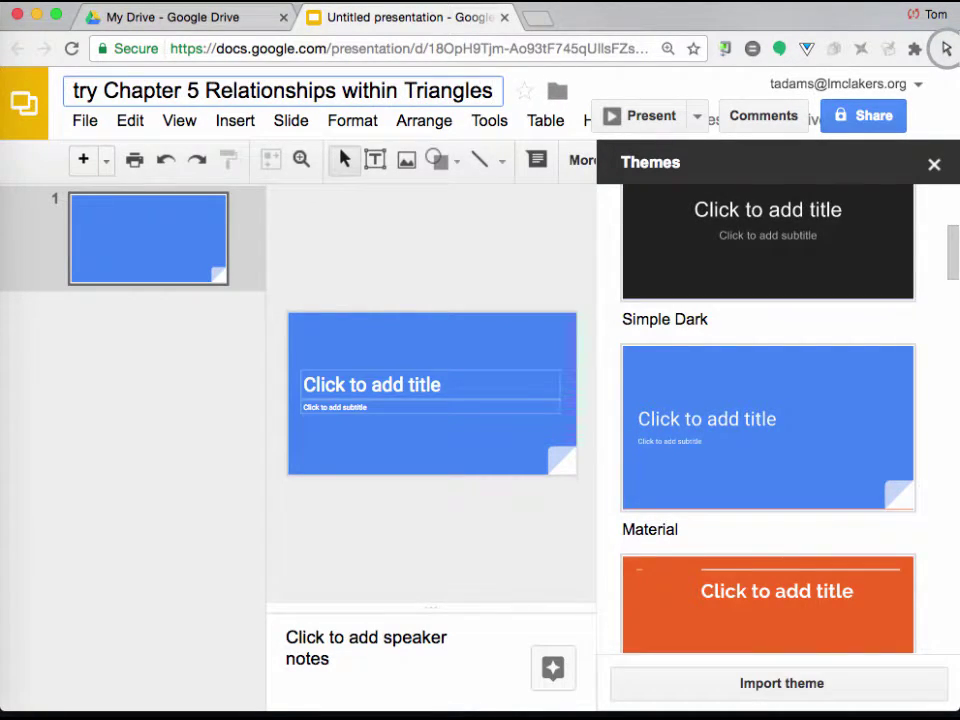
Title the first slide 'Chapter 5 - Relationships within Triangles', correcting the typos.
left_click(450, 383)
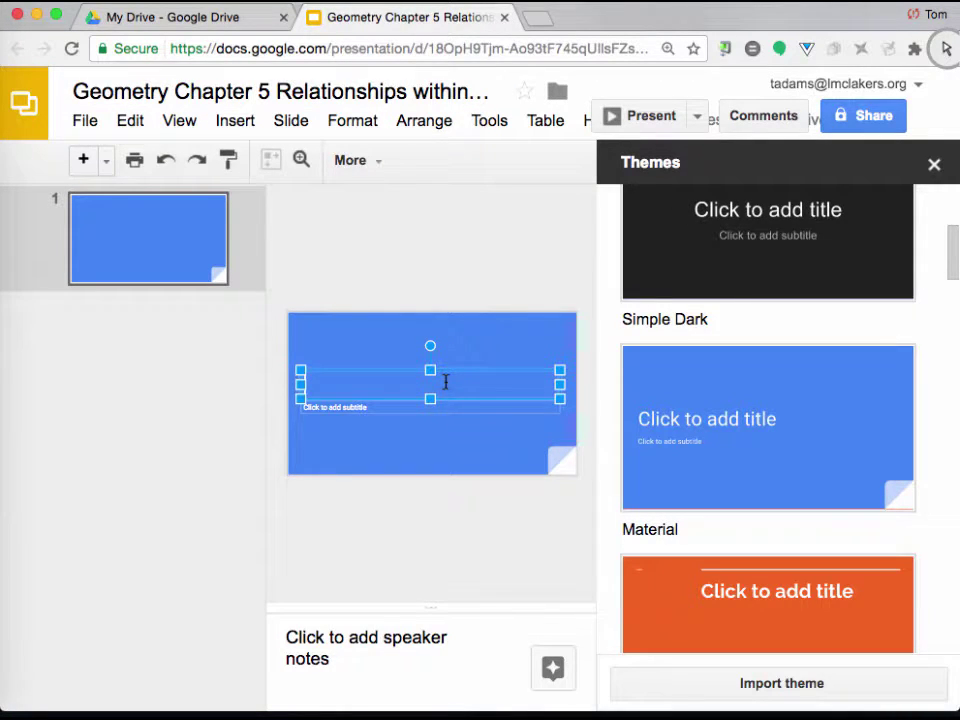
type("Relation")
key("BackSpace")
key("BackSpace")
key("BackSpace")
key("BackSpace")
key("BackSpace")
key("BackSpace")
key("BackSpace")
key("BackSpace")
type("Chapter 5 - RElat")
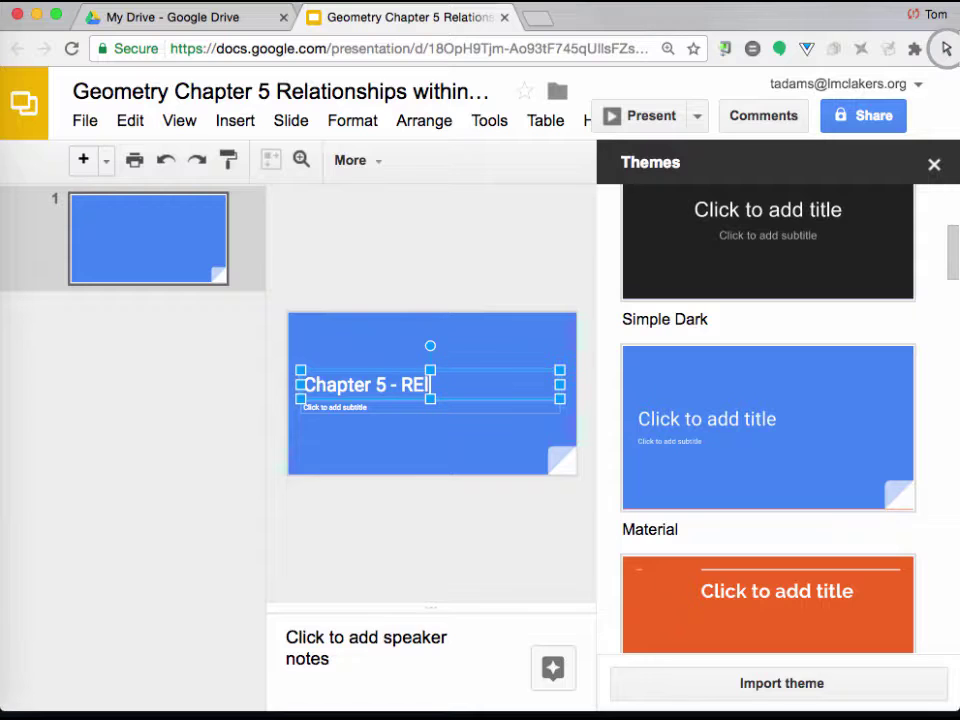
key("BackSpace")
key("BackSpace")
key("BackSpace")
key("BackSpace")
type("elationshi")
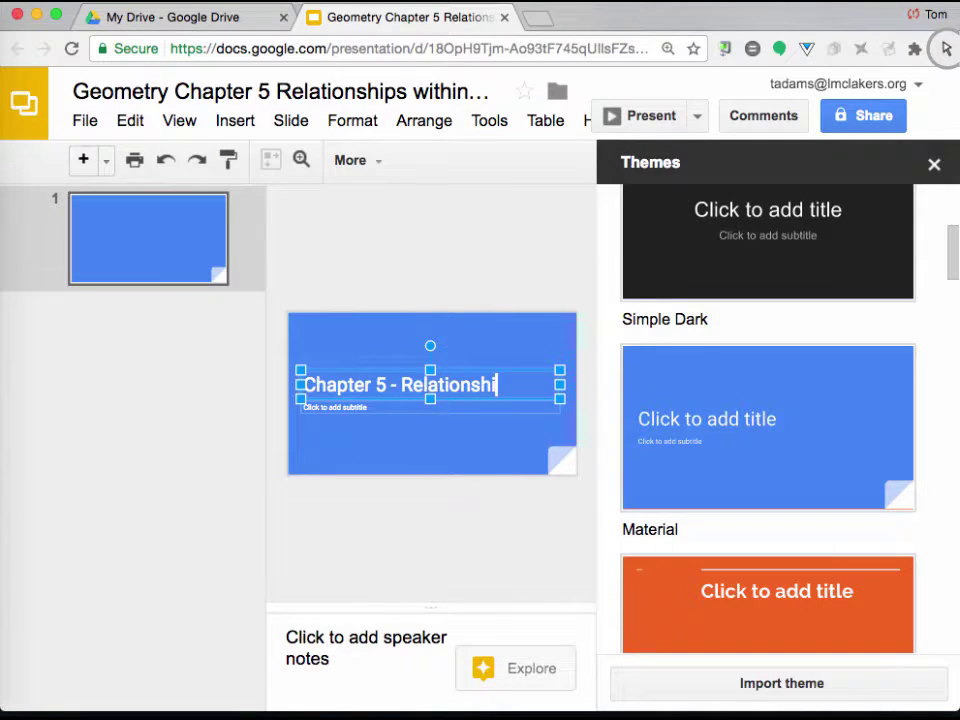
type("ps within ")
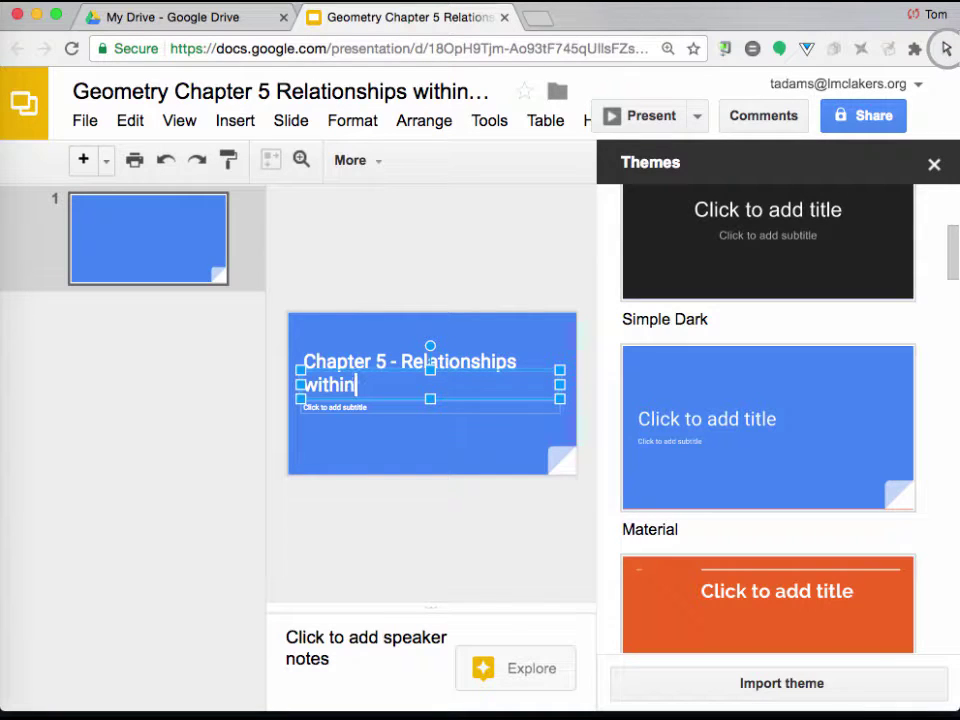
type("Triang")
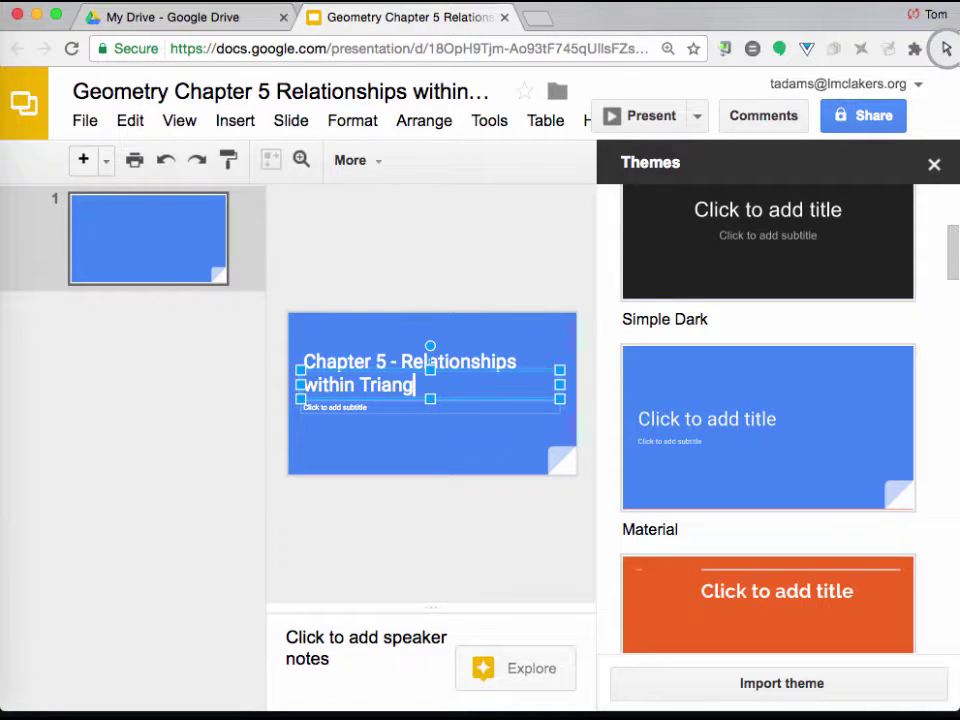
type("les")
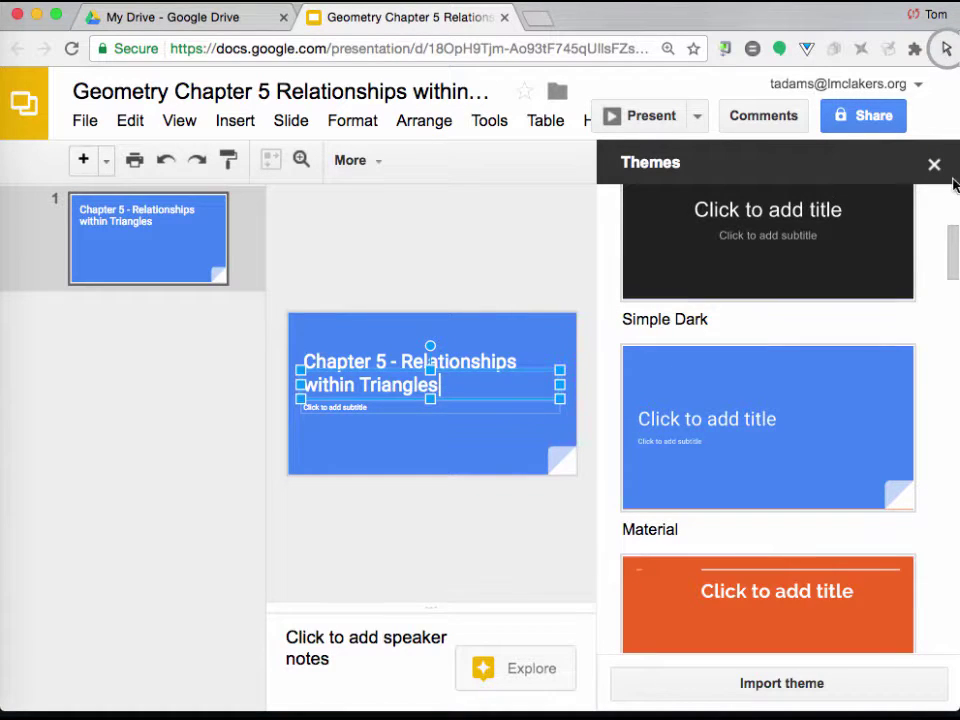
Close the Themes panel and enter the presenter's name as the subtitle.
left_click(934, 167)
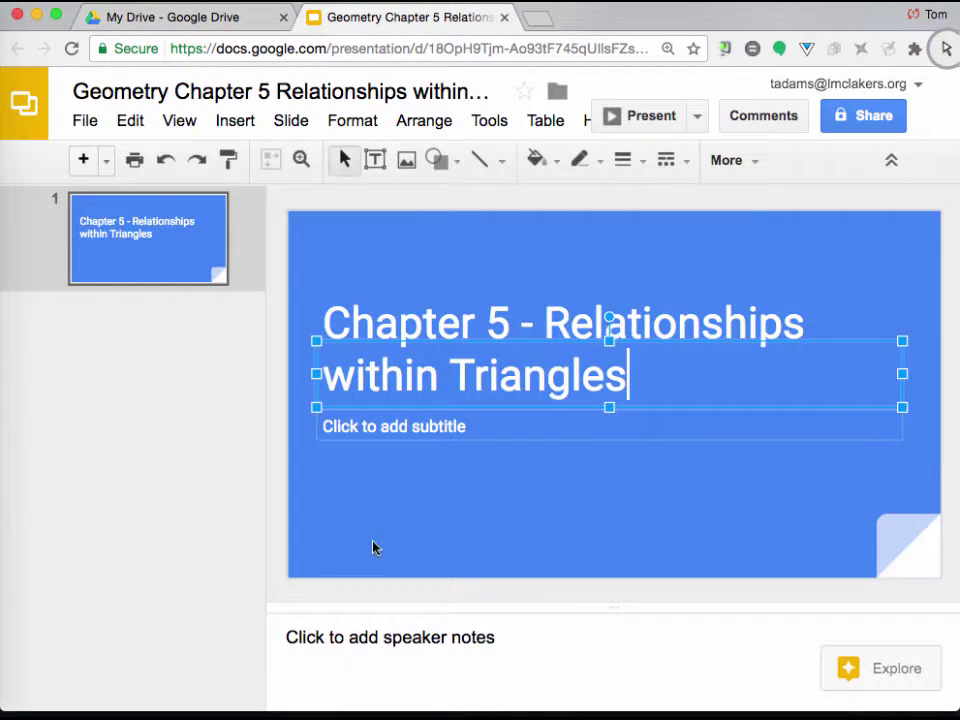
left_click(518, 428)
type("Tom Adams")
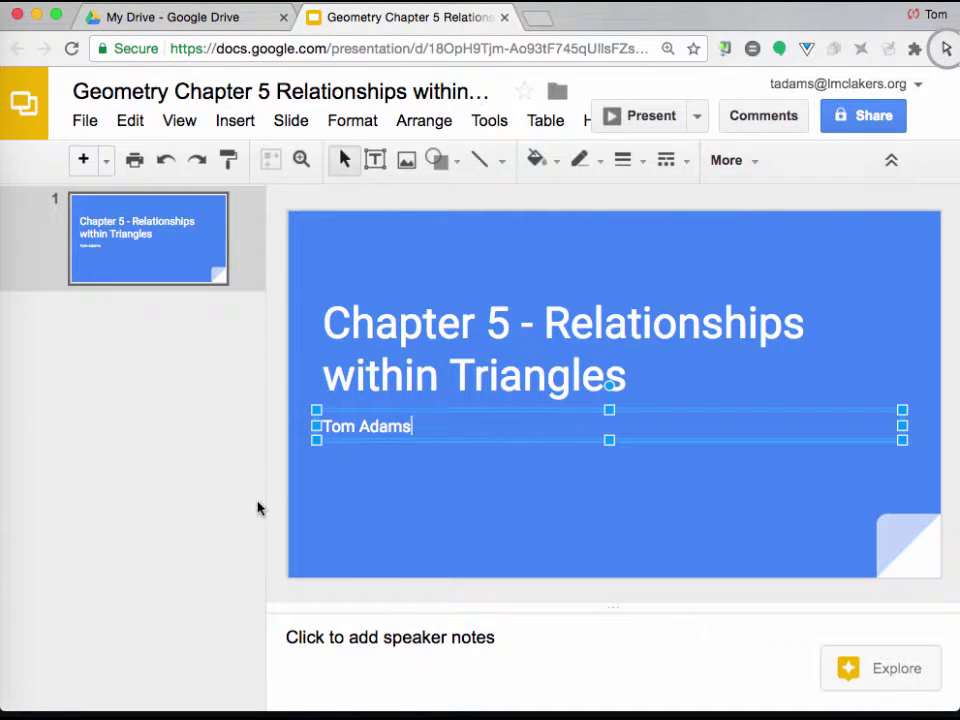
left_click(129, 405)
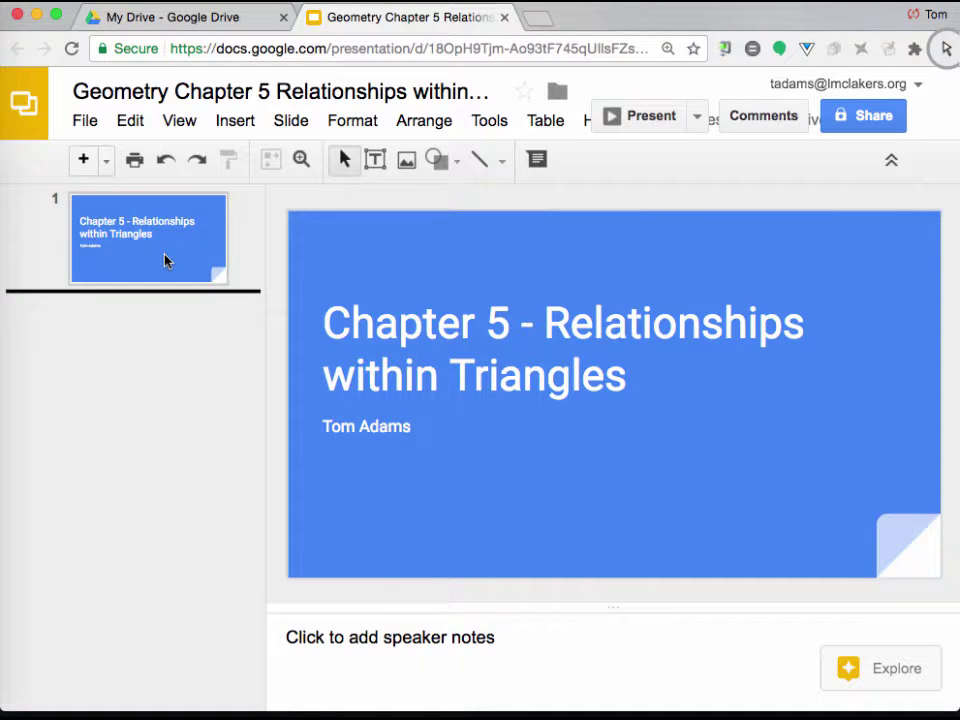
Add a second slide titled '#1 Identifying Parallel Segments'.
left_click(83, 163)
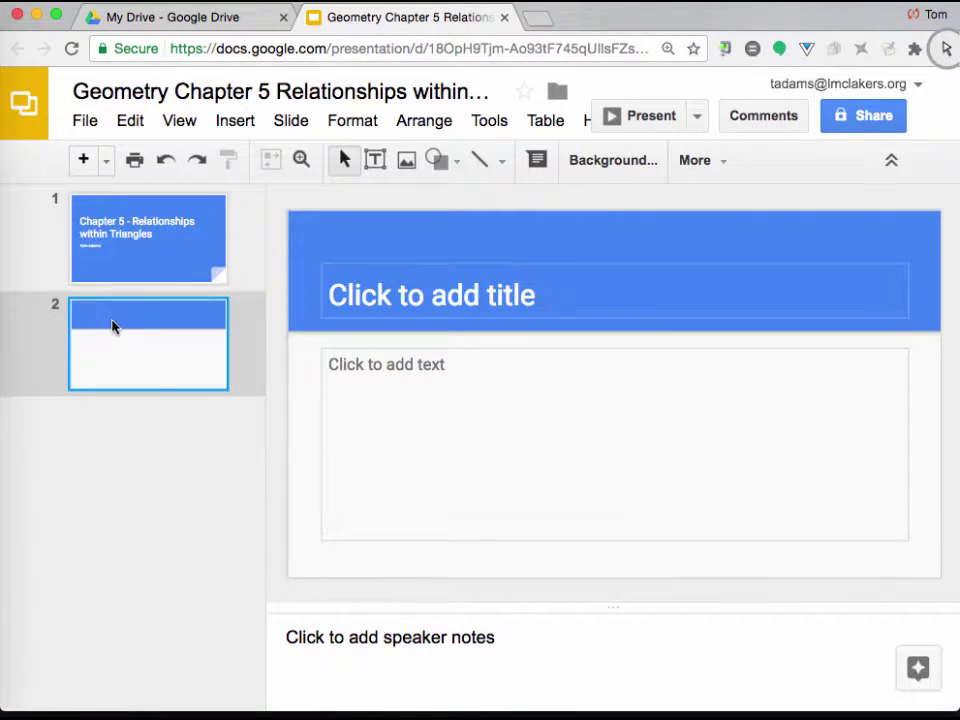
left_click(583, 296)
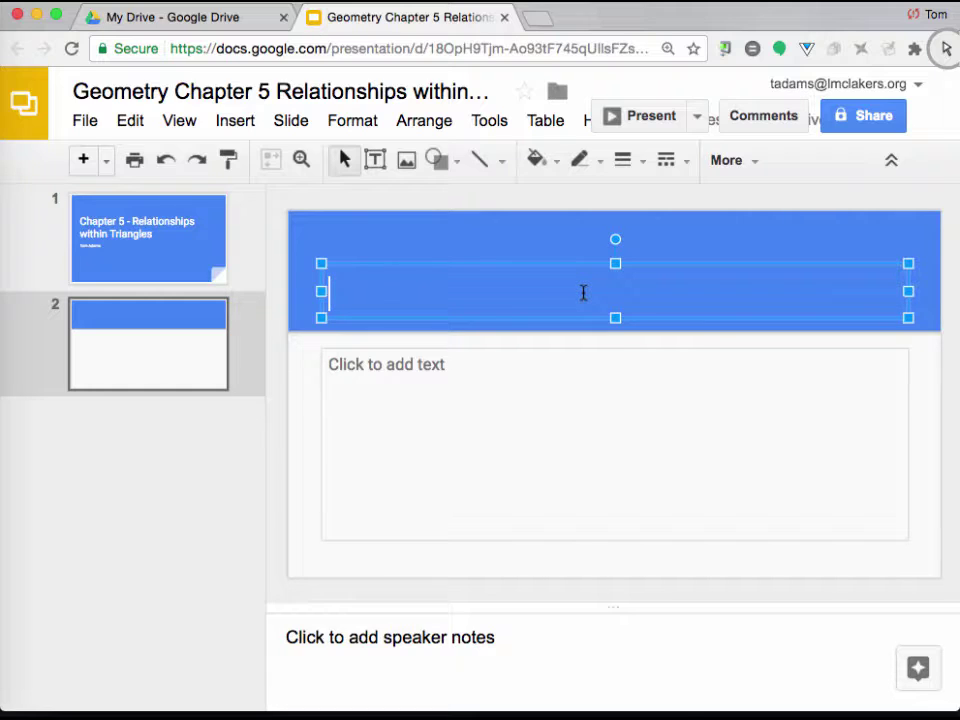
type("Iden")
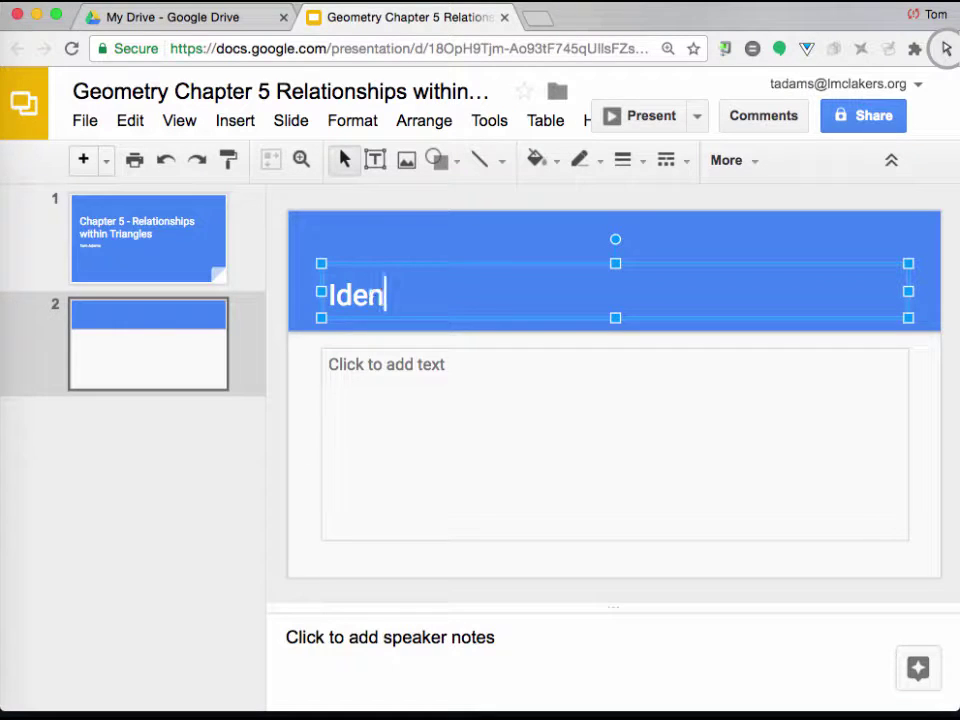
type("t")
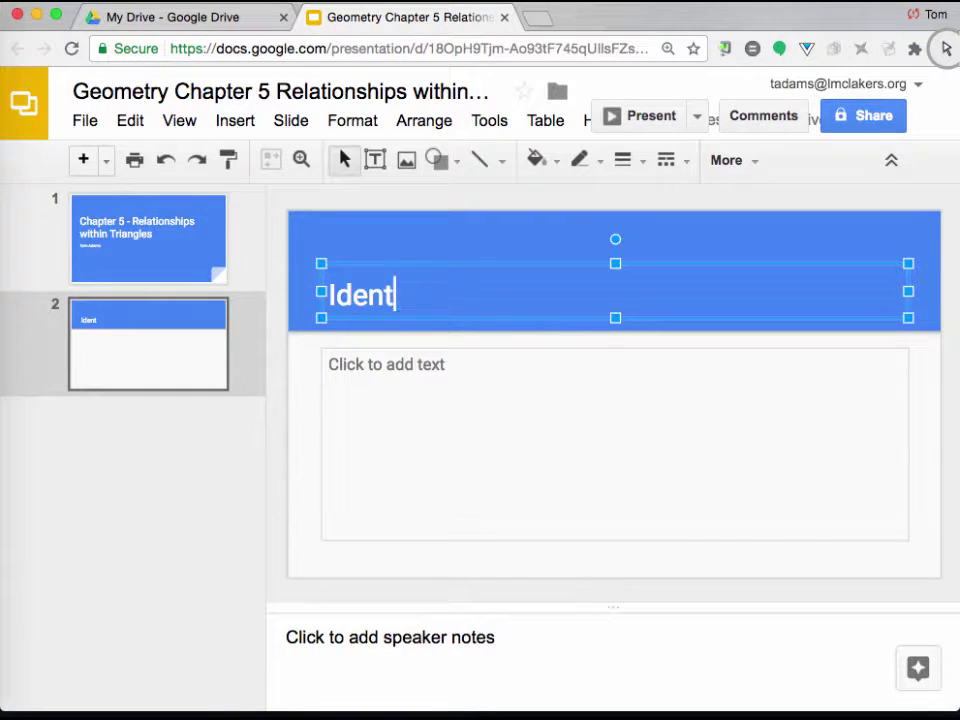
key("BackSpace")
key("BackSpace")
key("BackSpace")
key("BackSpace")
key("BackSpace")
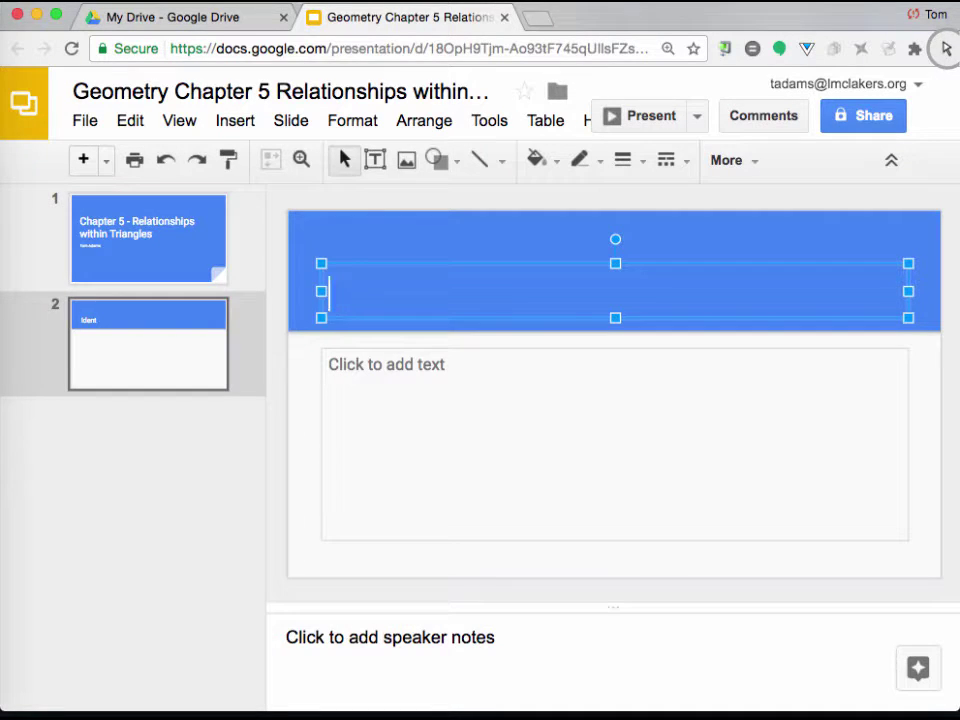
type("#1")
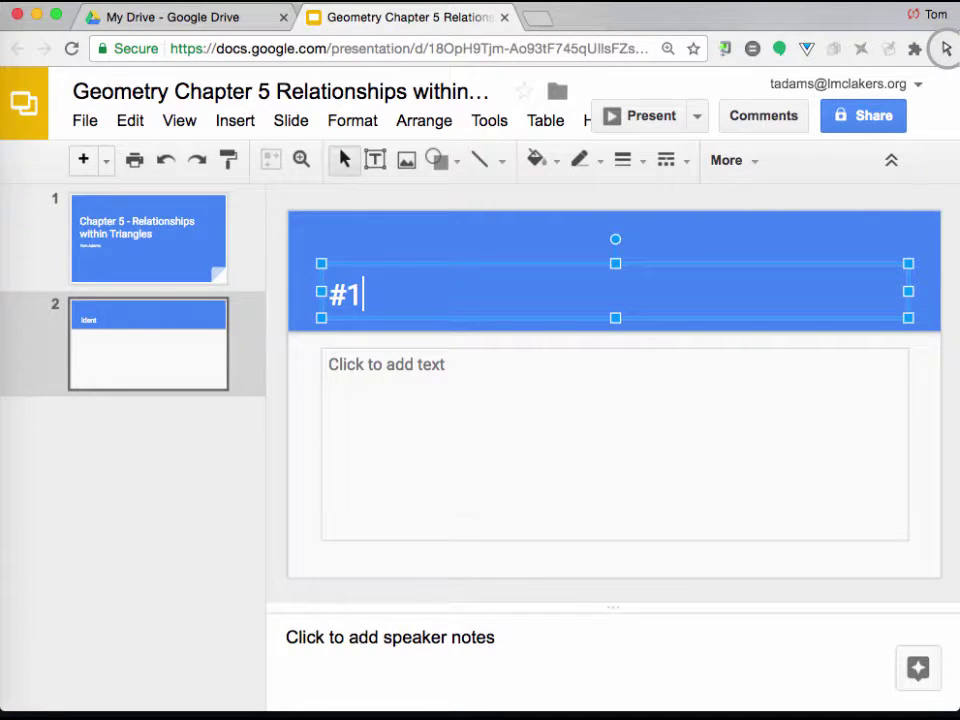
type(" Identi")
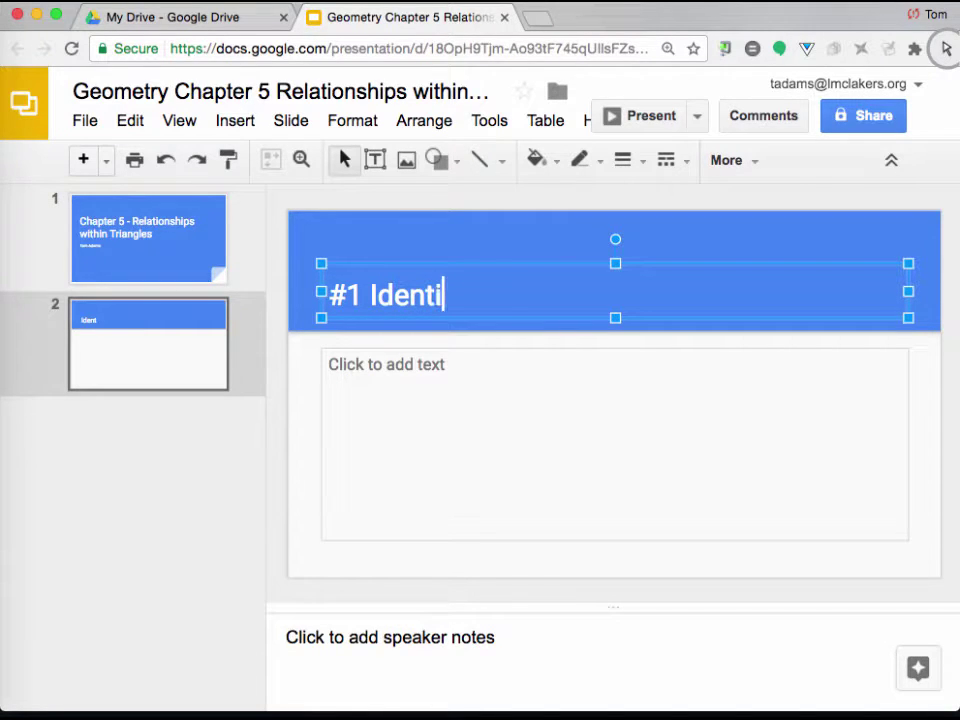
type("fying ")
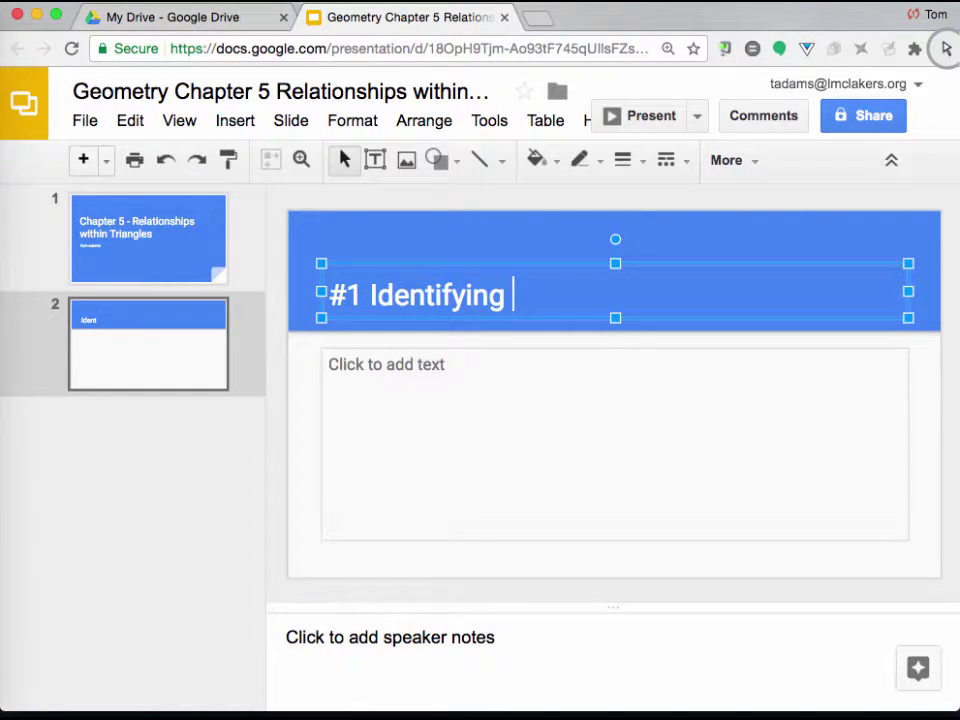
type("Paralle")
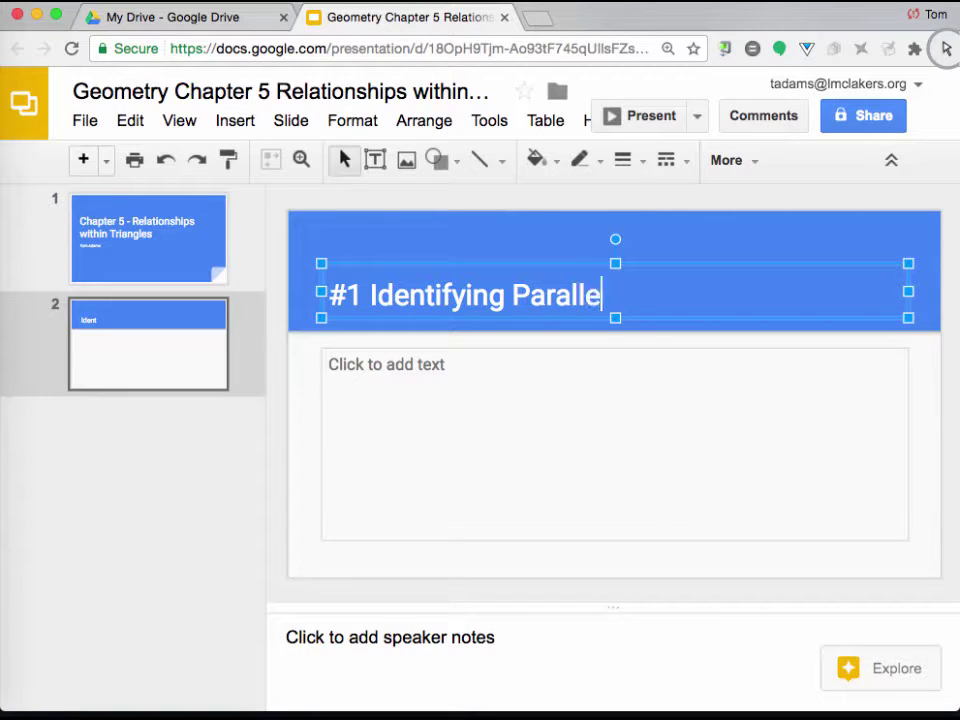
type("l Segem")
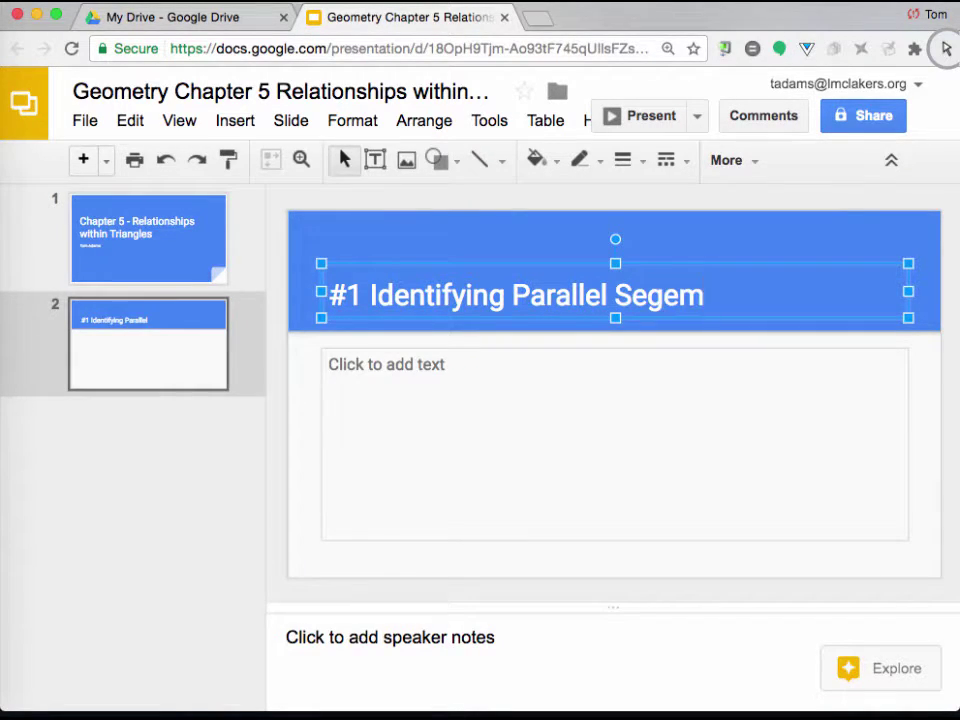
key("BackSpace")
key("BackSpace")
type("ments")
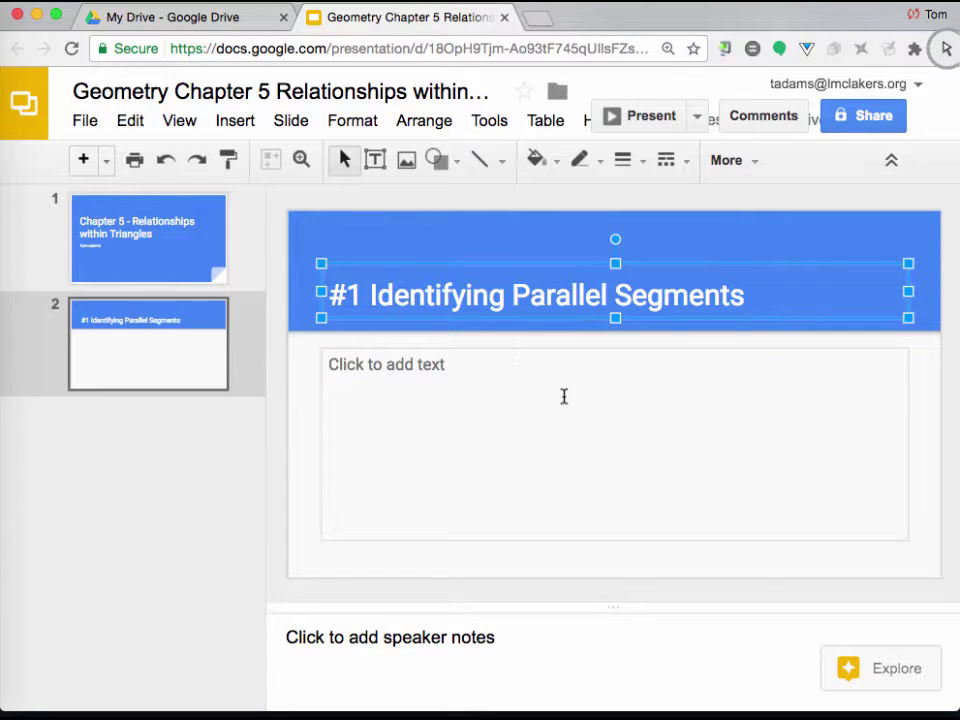
Type 'What are the three pairs of parallel segments in' into slide 2's body.
left_click(506, 358)
left_click(460, 364)
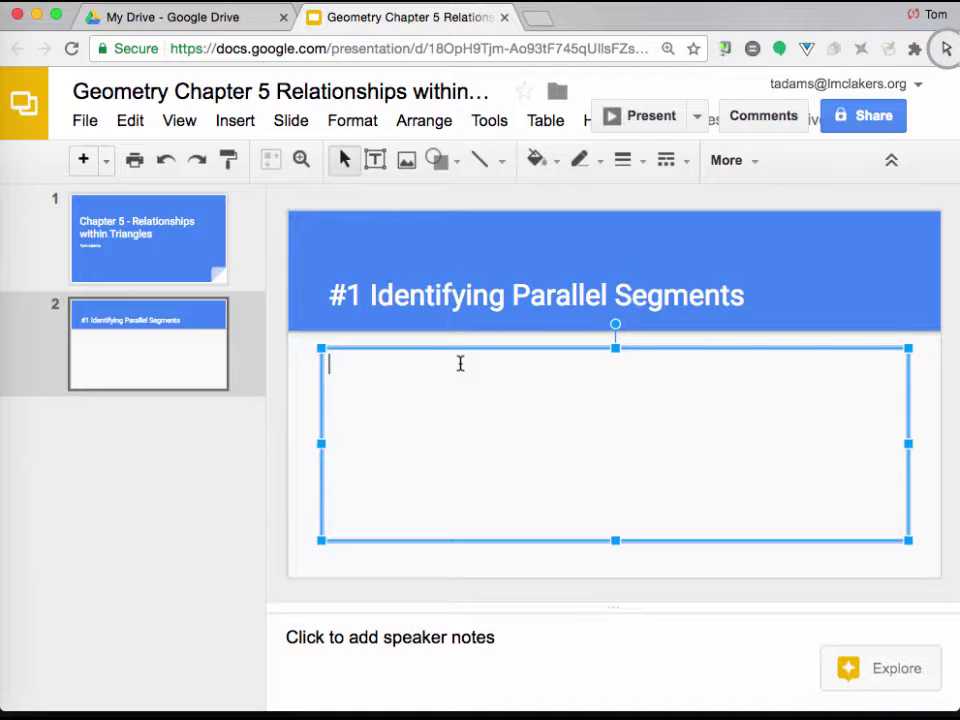
type("What")
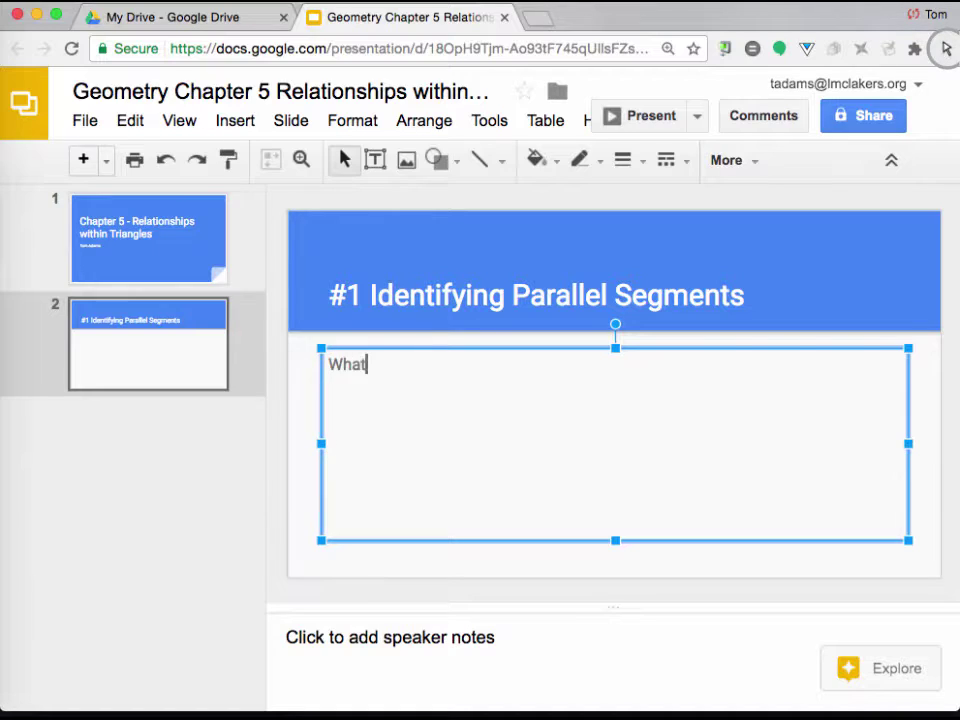
type(" are the threes")
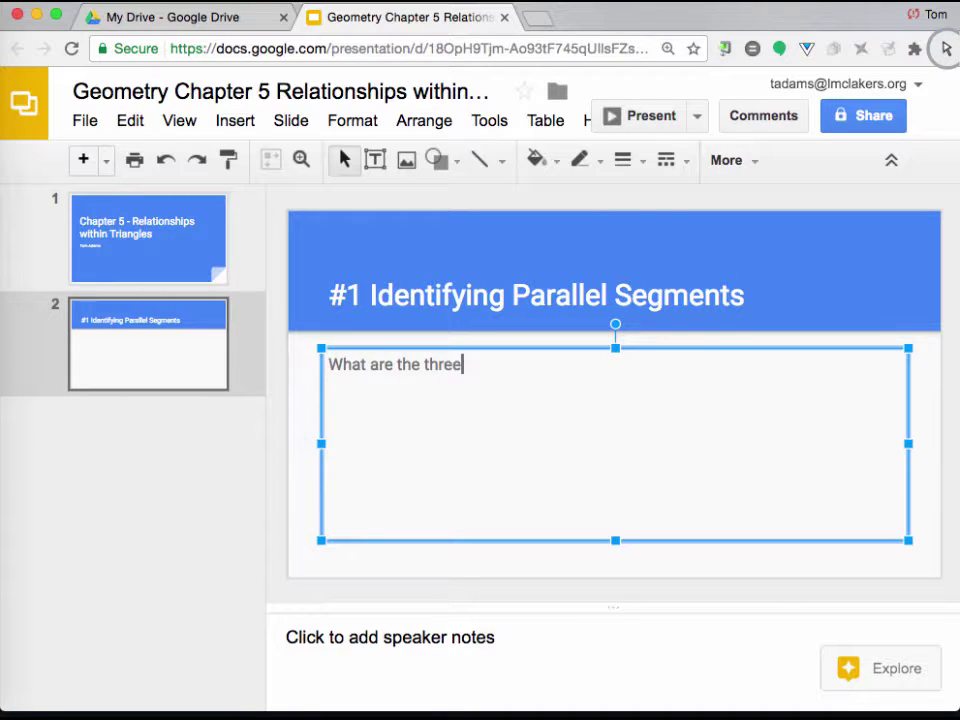
key("BackSpace")
key("BackSpace")
type("pairs of p")
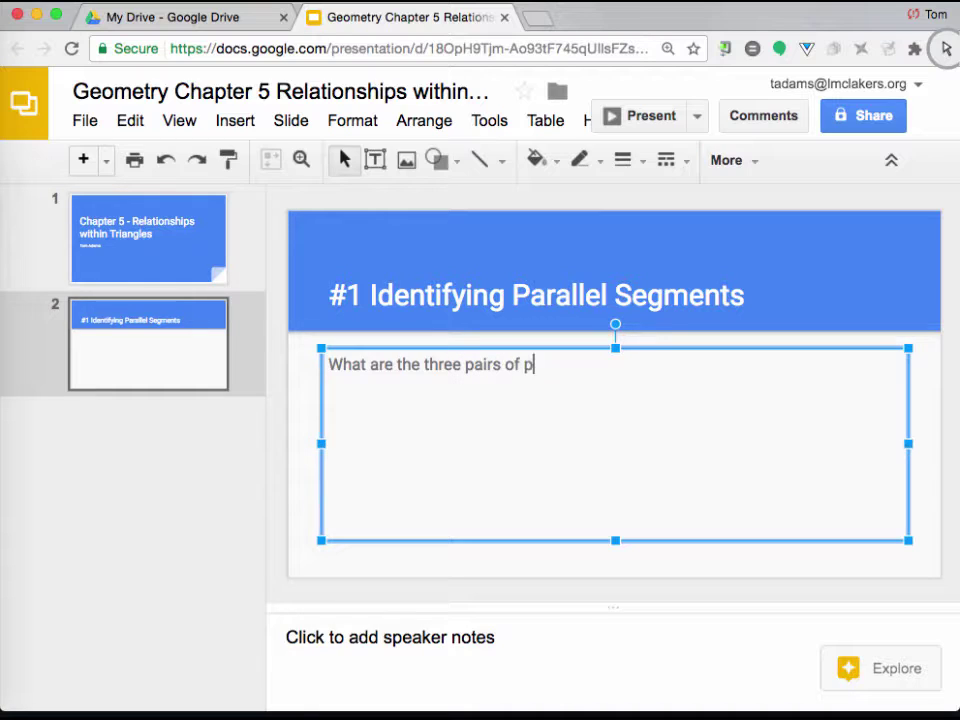
type("arallel seg")
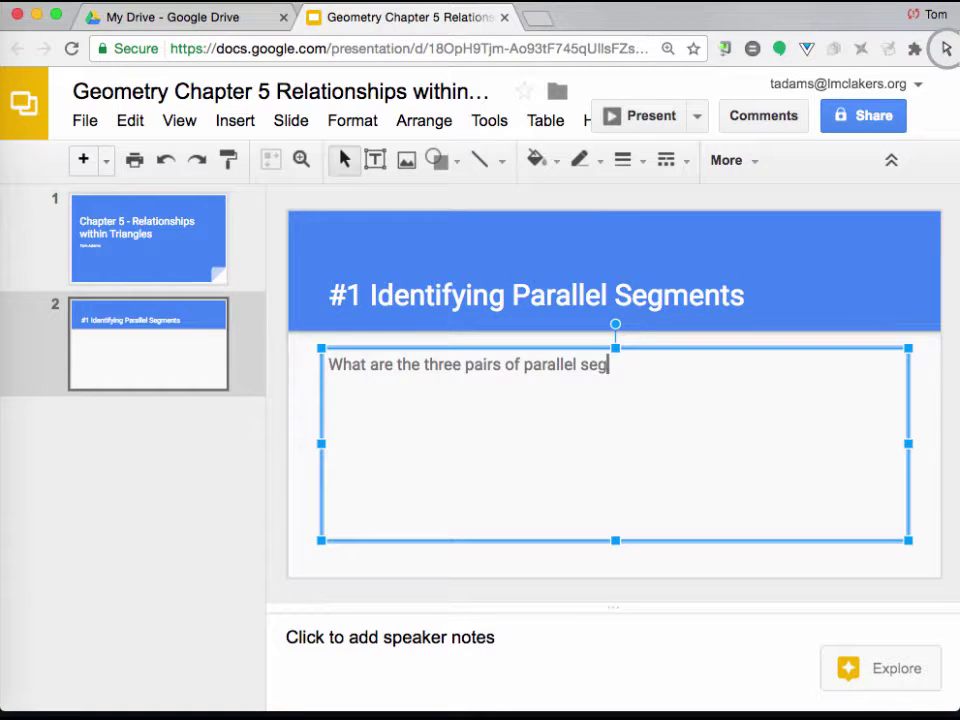
type("ments in")
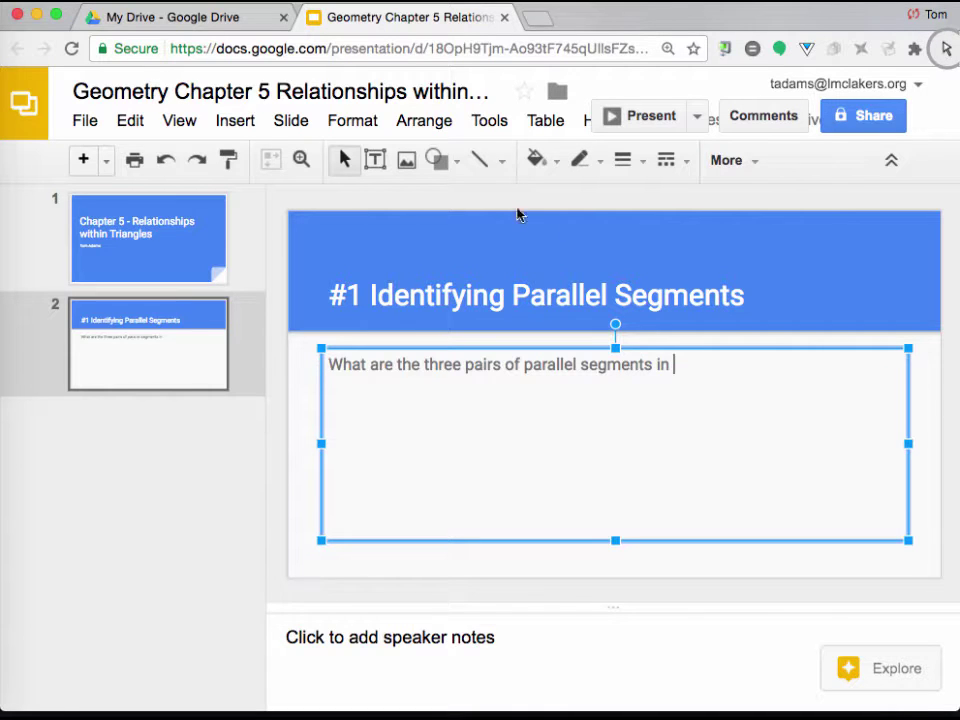
Finish the body question with 'angle DEF.' so it ends 'in triangle DEF.'.
left_click(345, 122)
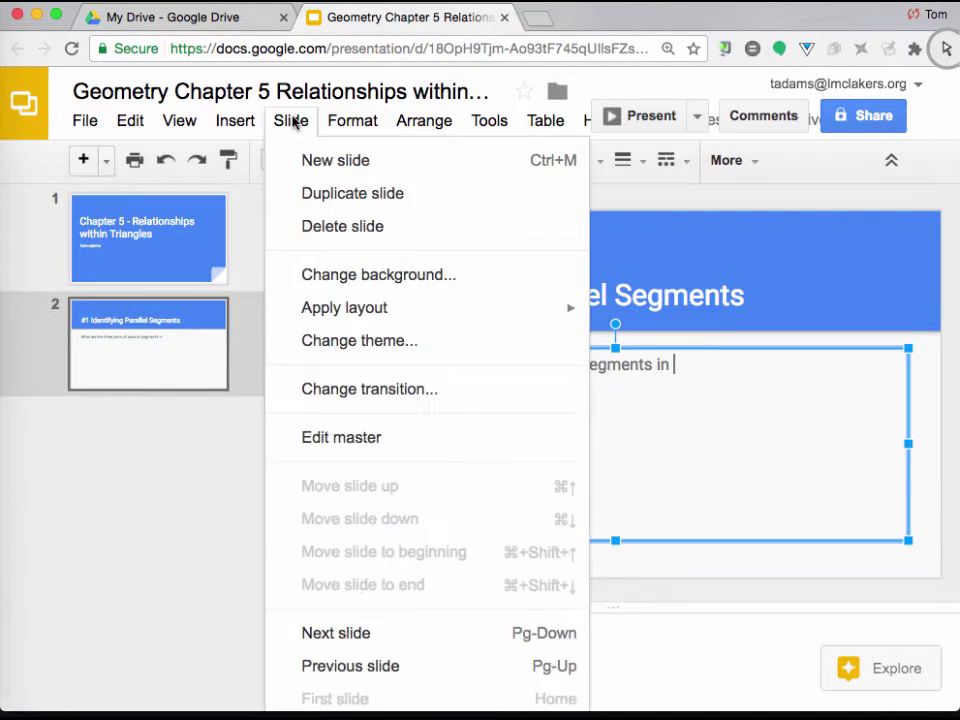
mouse_move(257, 121)
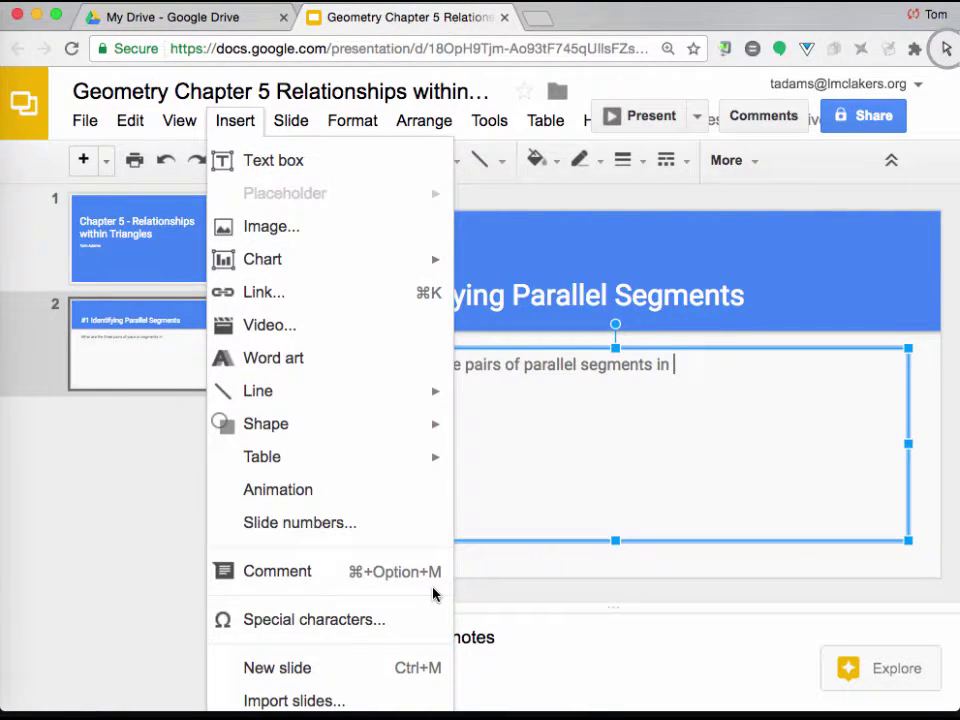
left_click(701, 364)
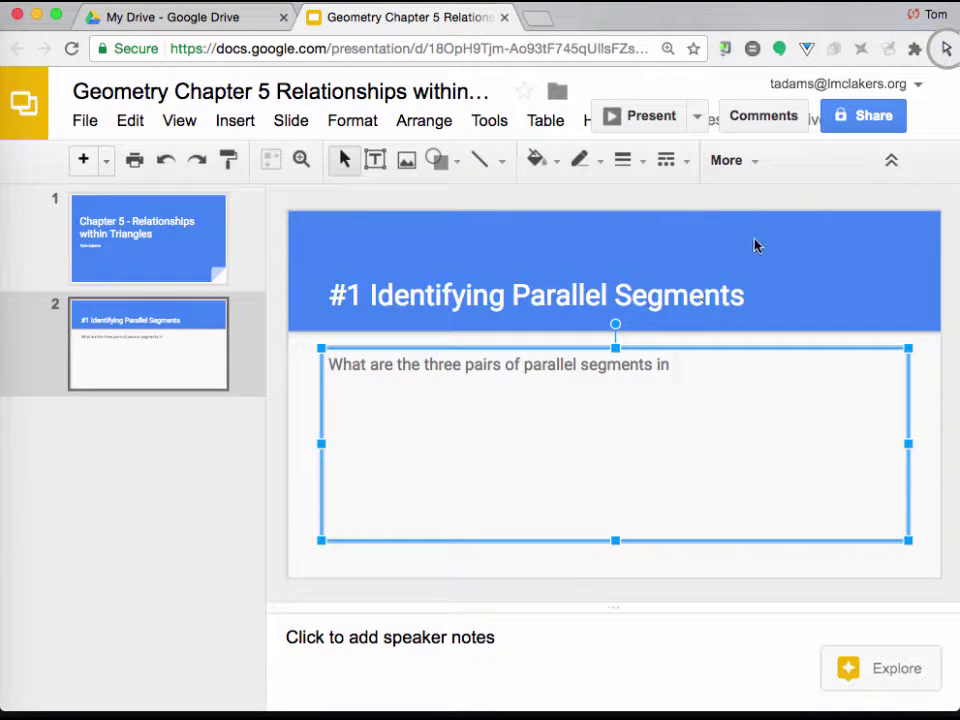
left_click(752, 158)
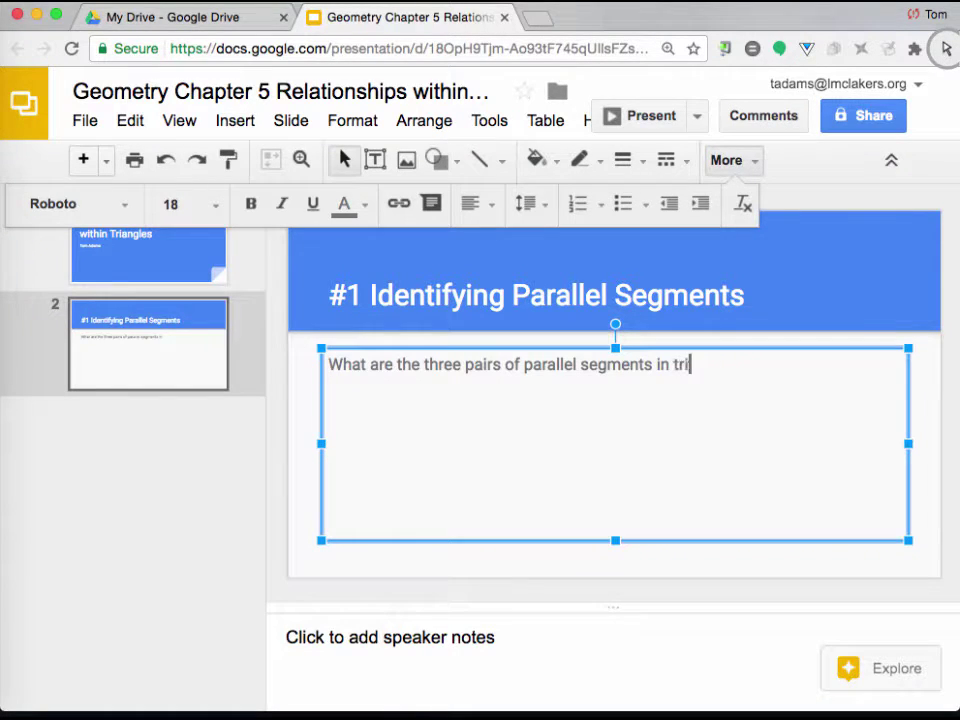
type("angle DEF.")
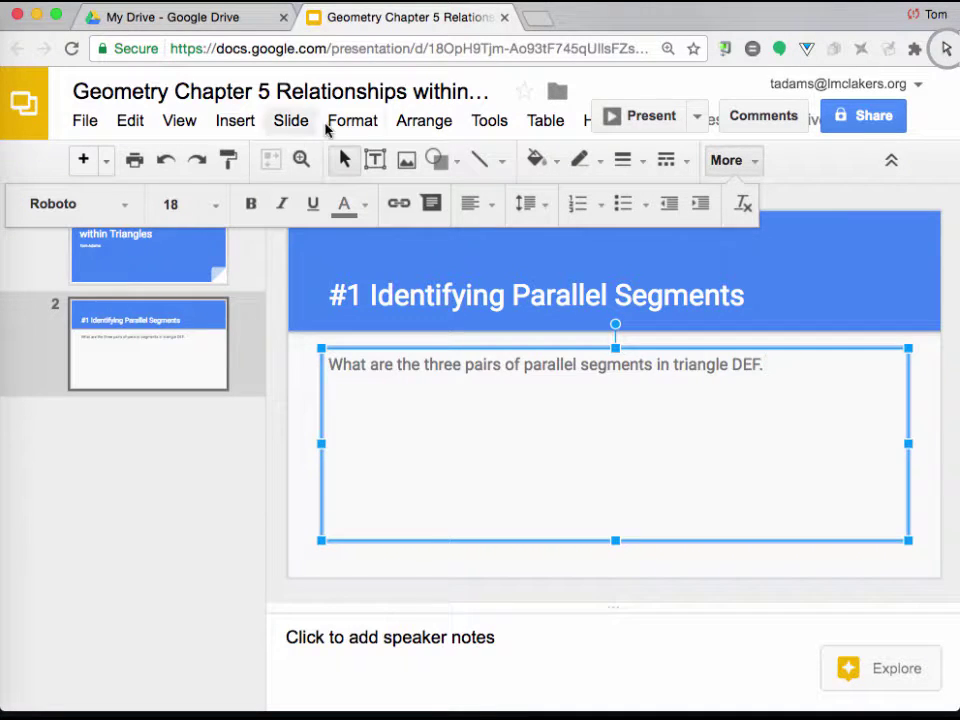
left_click(340, 121)
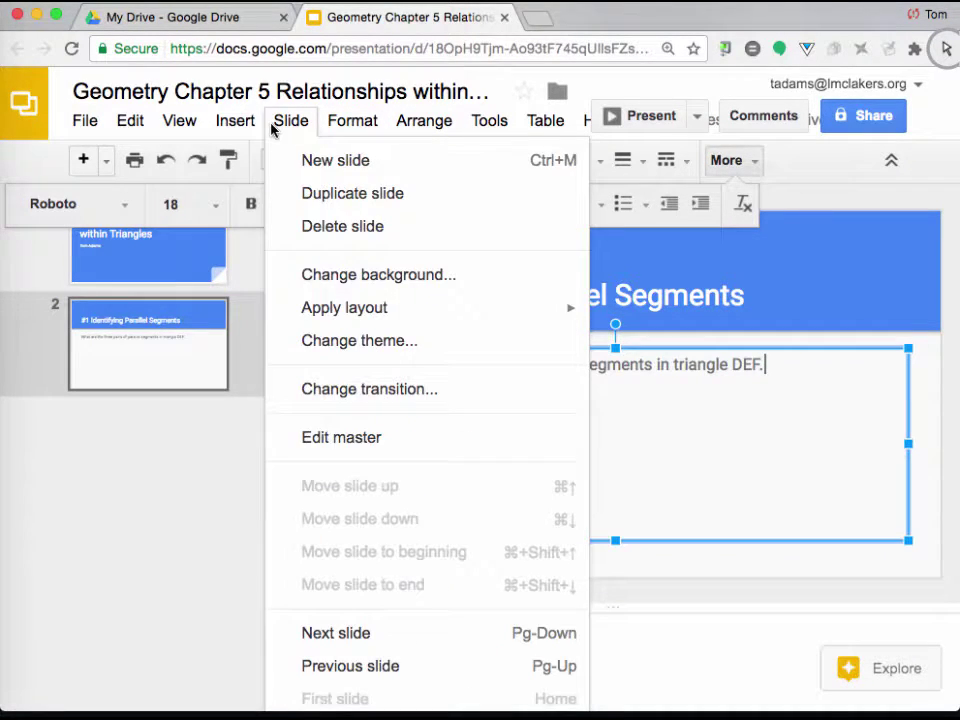
mouse_move(507, 128)
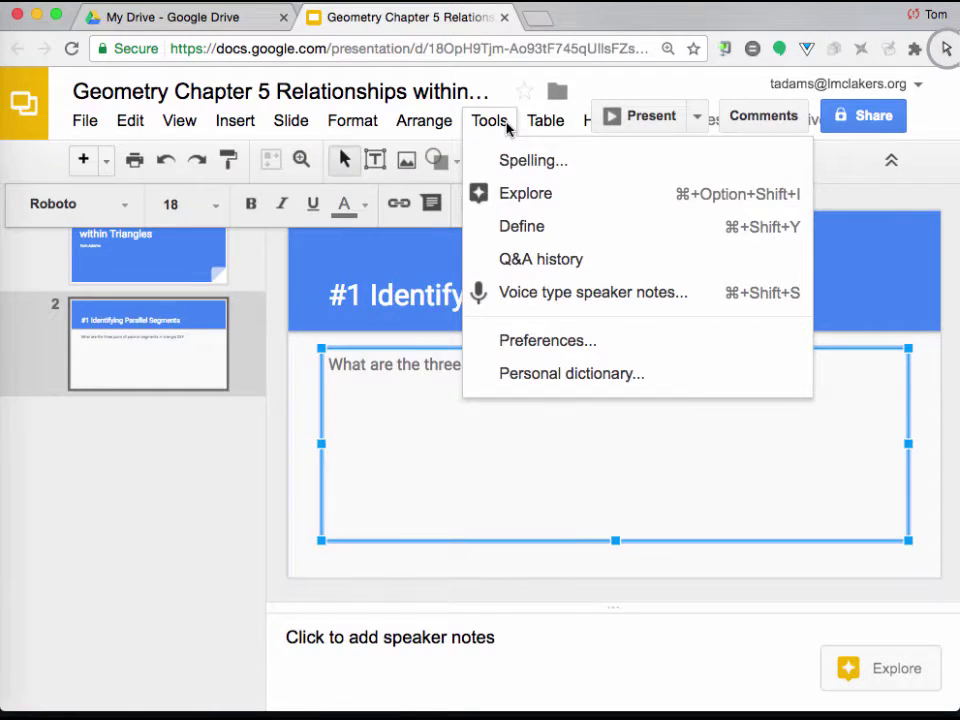
mouse_move(222, 124)
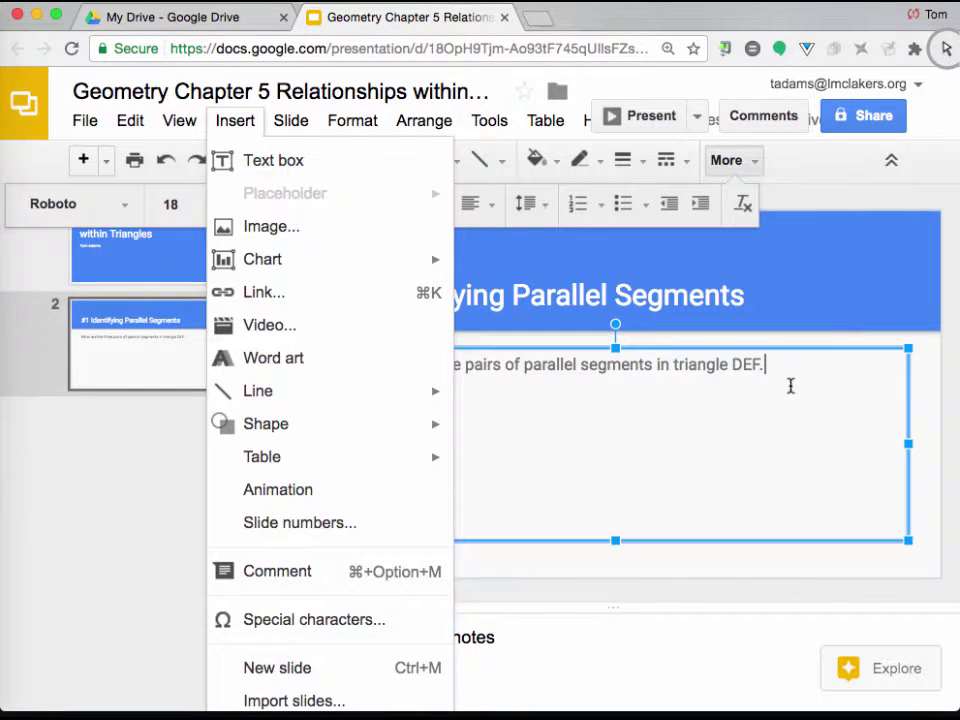
Place the caret before DEF and browse the Special characters picker's categories.
left_click(737, 360)
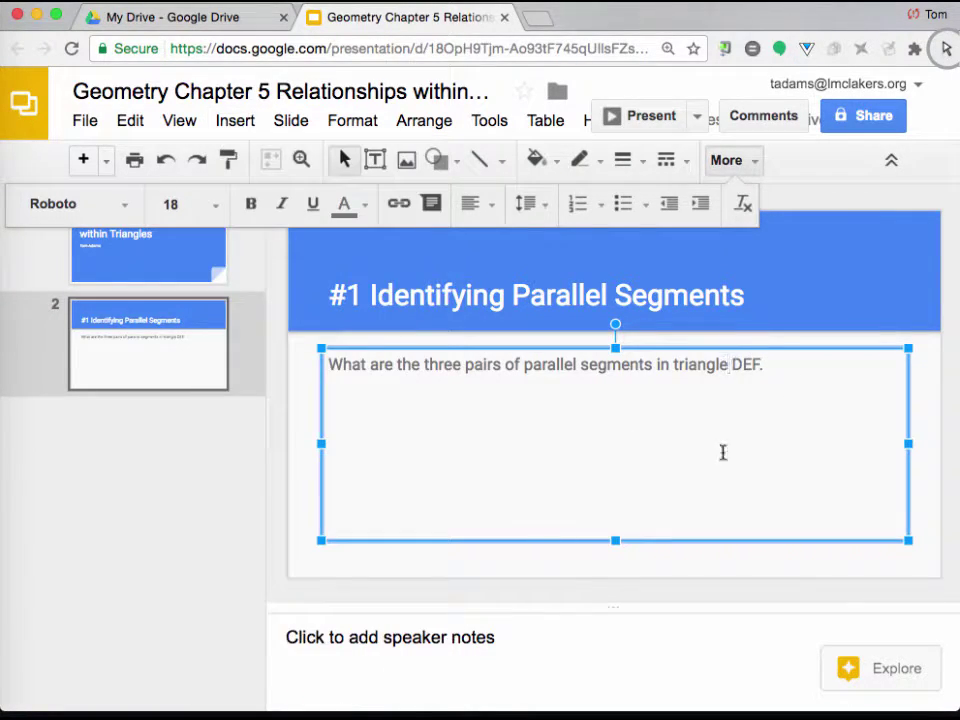
left_click(230, 120)
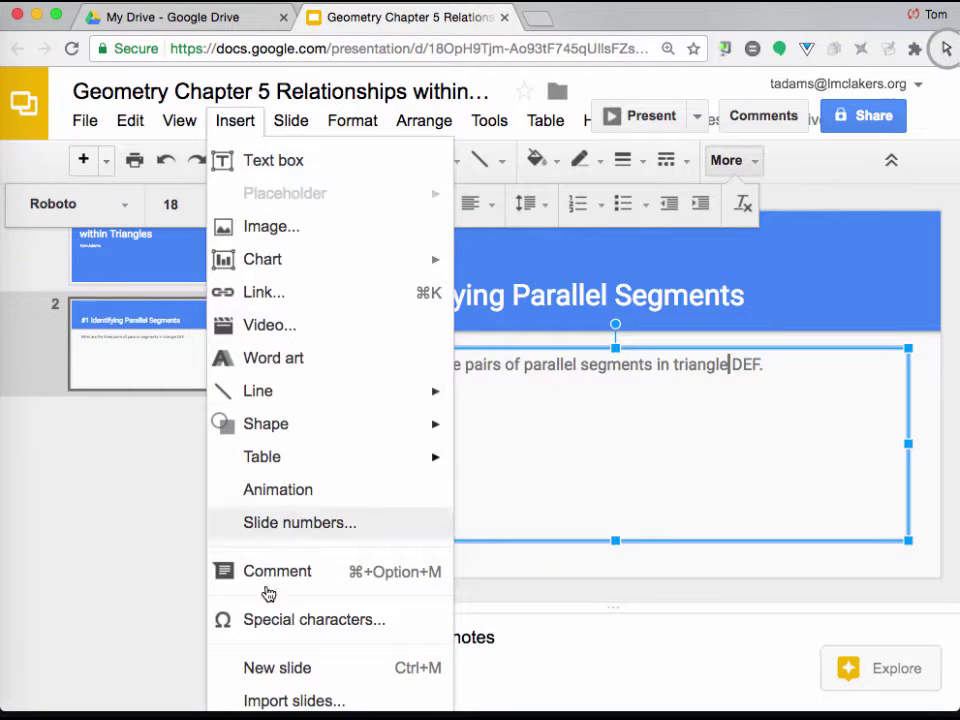
left_click(279, 628)
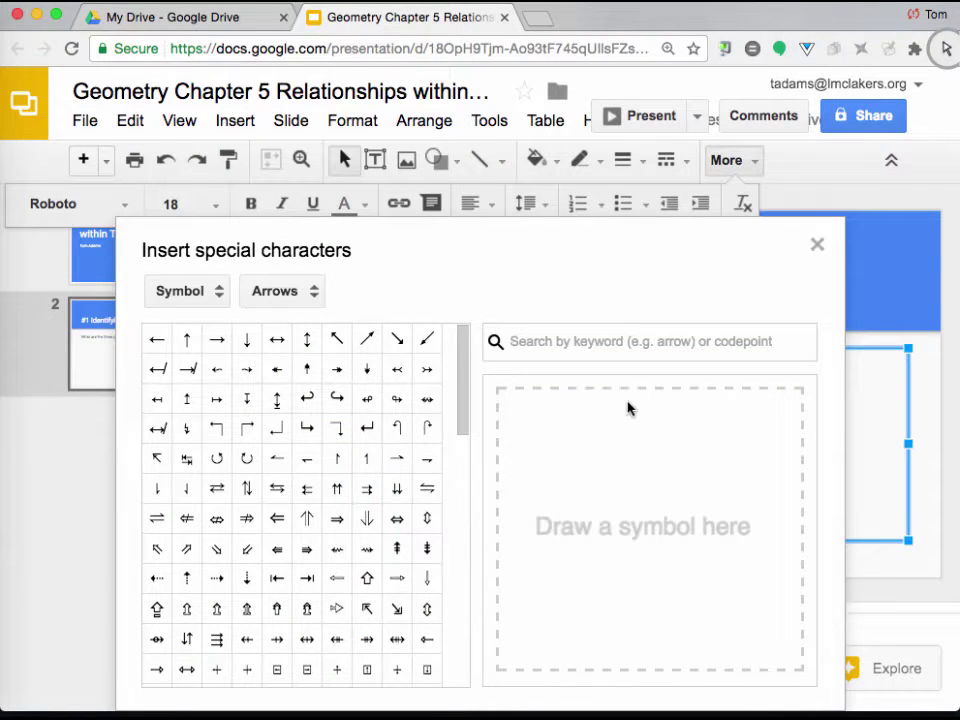
left_click(217, 296)
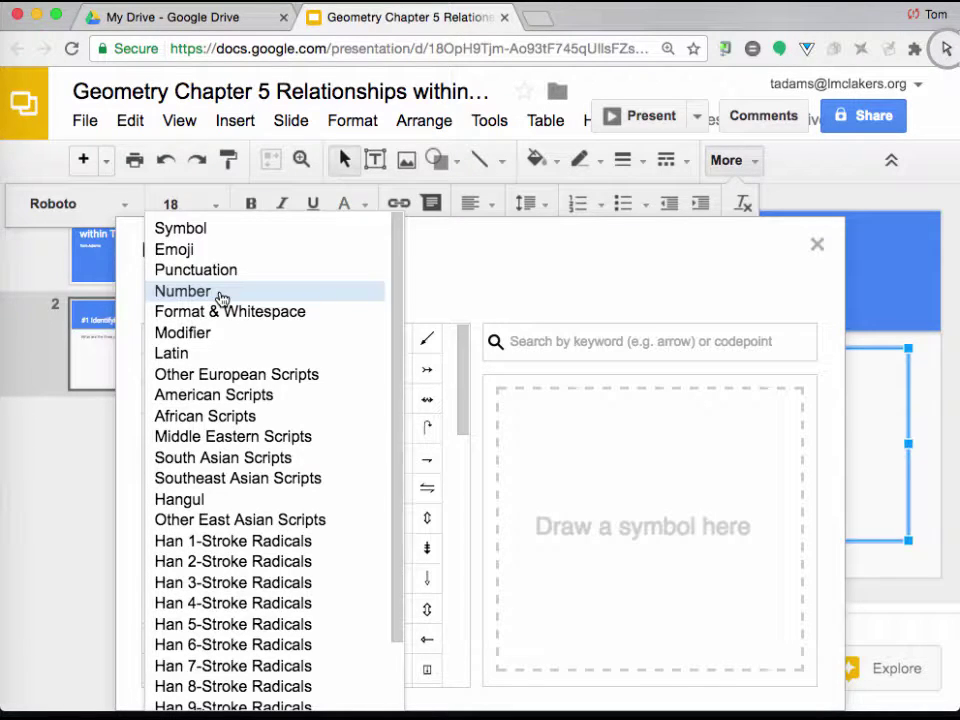
left_click(221, 297)
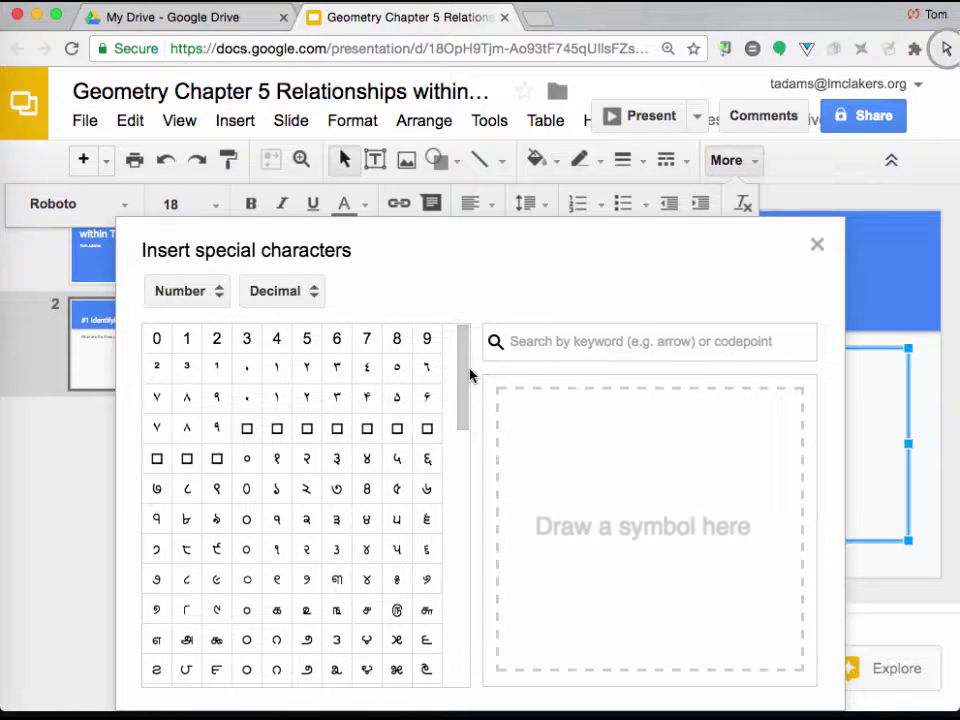
left_click(283, 293)
left_click(216, 291)
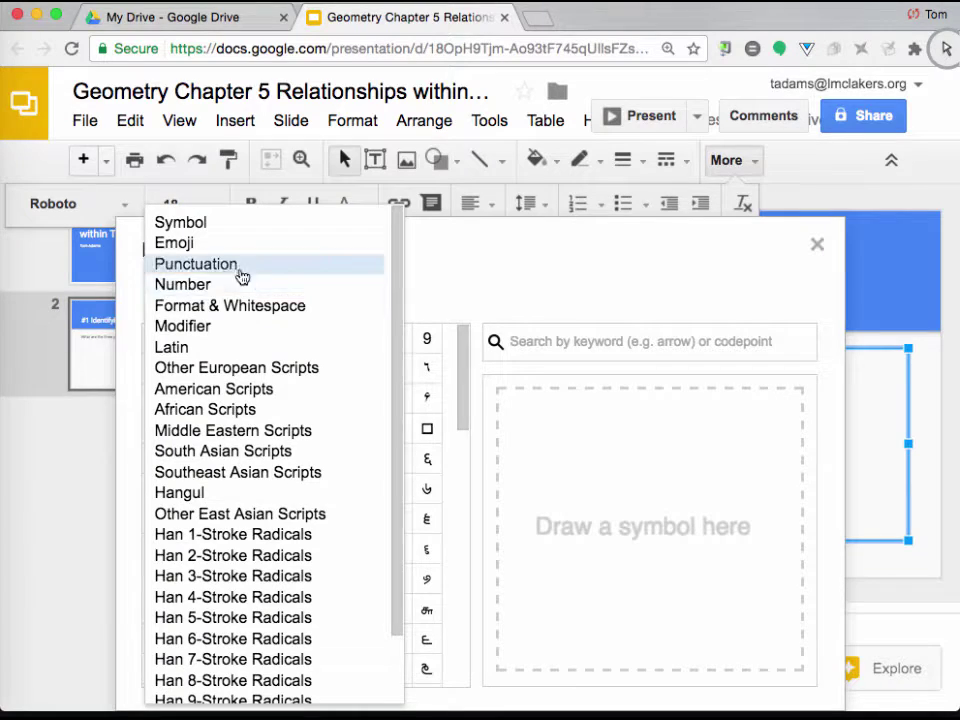
scroll(311, 309, "down", 3)
scroll(208, 213, "up", 1)
scroll(208, 213, "up", 1)
left_click(208, 223)
left_click(313, 296)
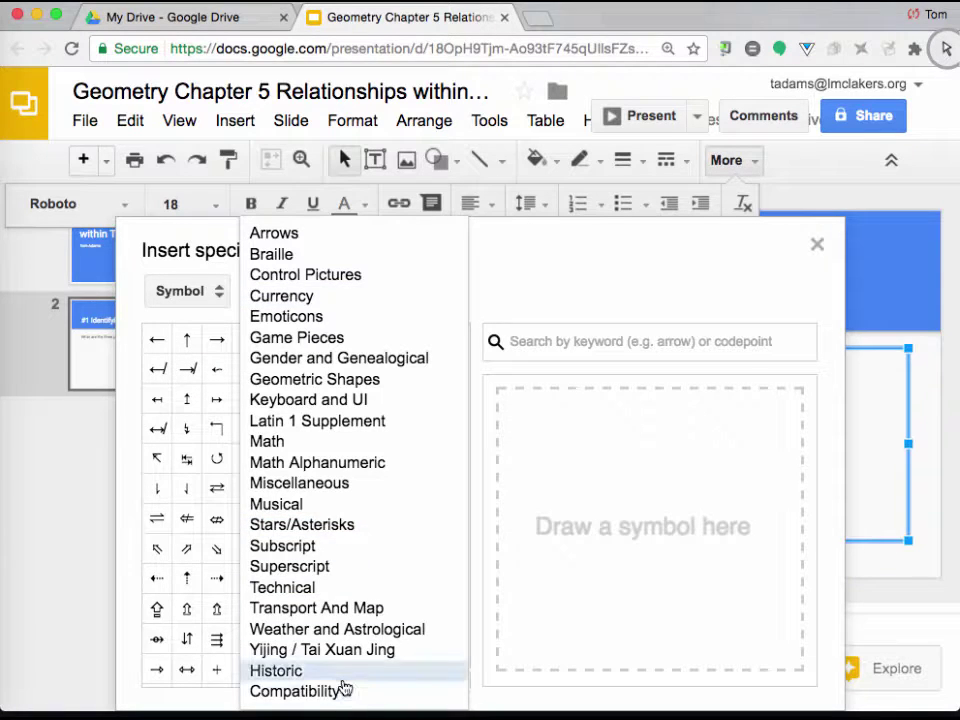
Search 'Triangle' and insert the white up-pointing triangle (△) before DEF.
left_click(565, 343)
type("delta")
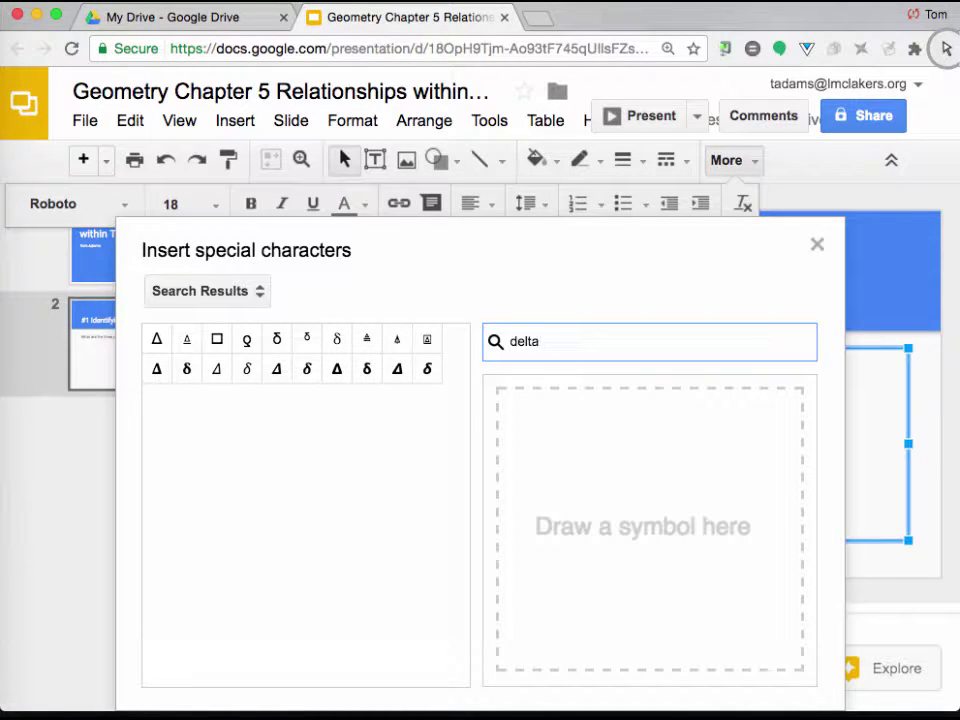
key("BackSpace")
key("BackSpace")
key("BackSpace")
key("BackSpace")
key("BackSpace")
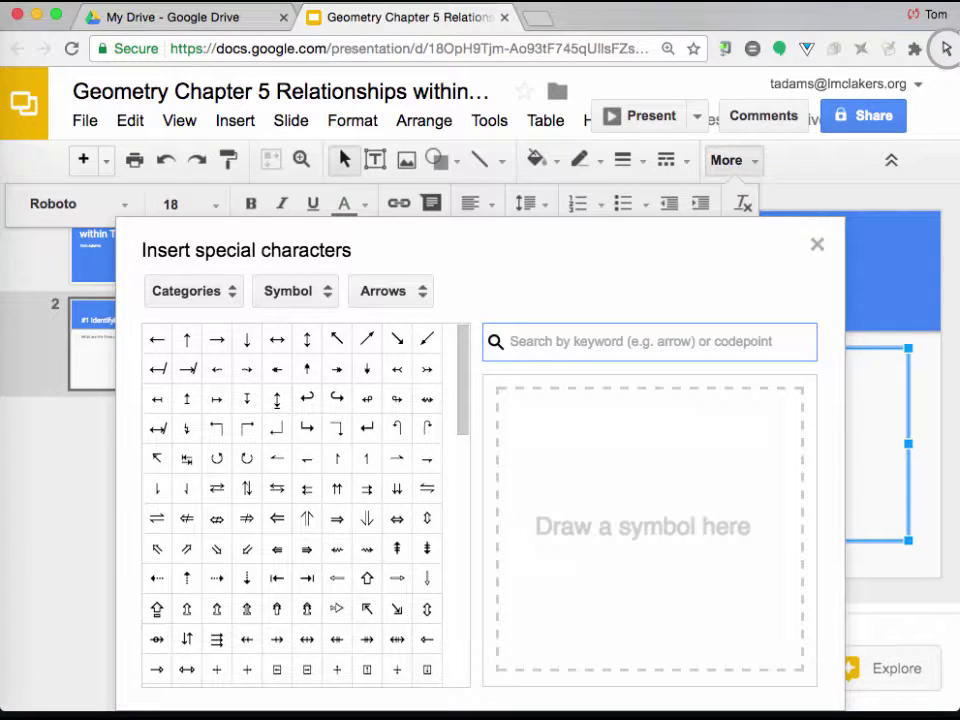
type("Tria")
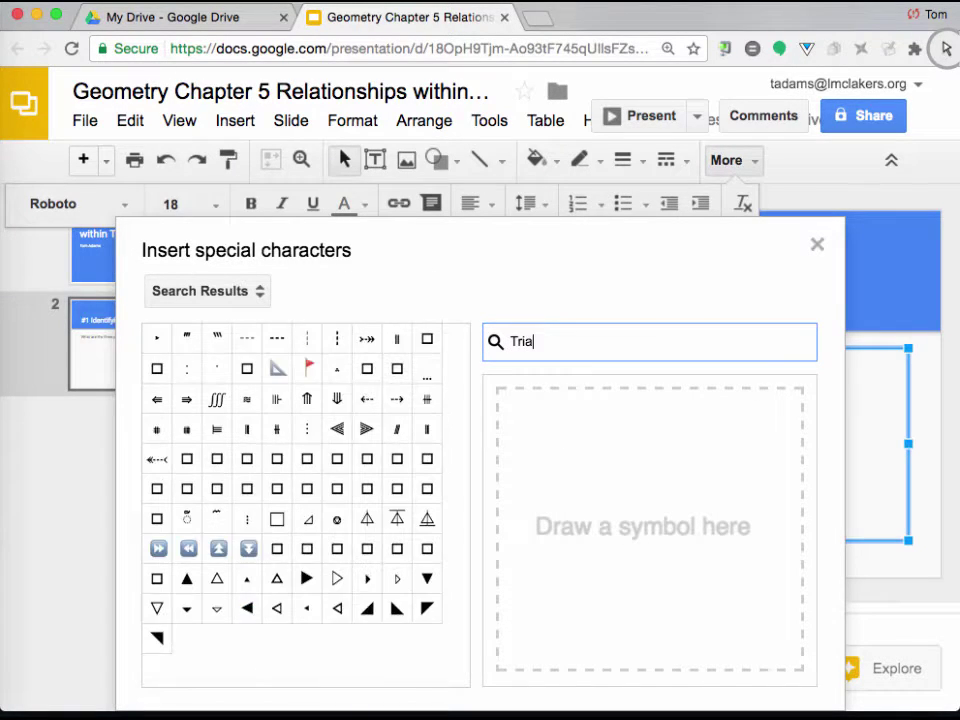
type("ngle")
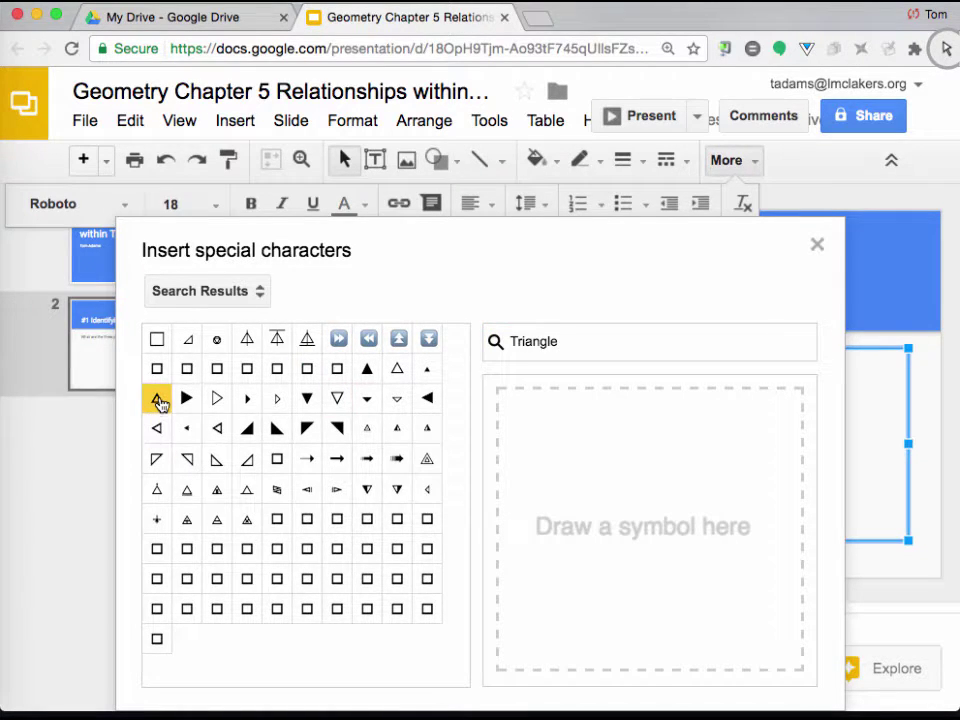
mouse_move(160, 402)
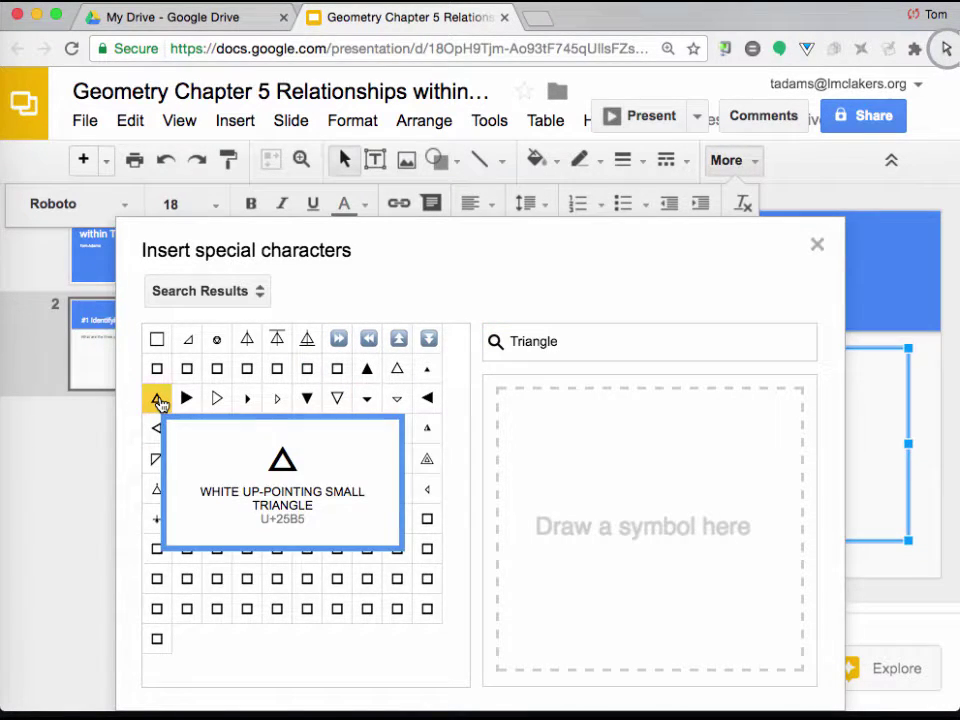
left_click(397, 371)
left_click_drag(678, 261, 470, 547)
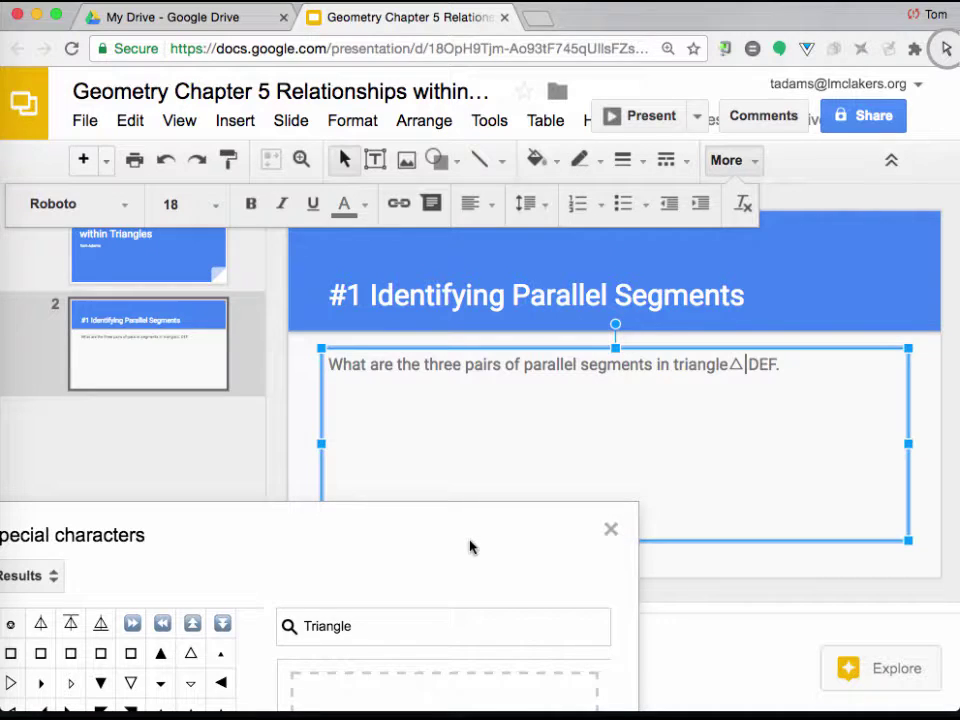
Tidy the question so it ends '△DEF?' without the space or period.
left_click(611, 529)
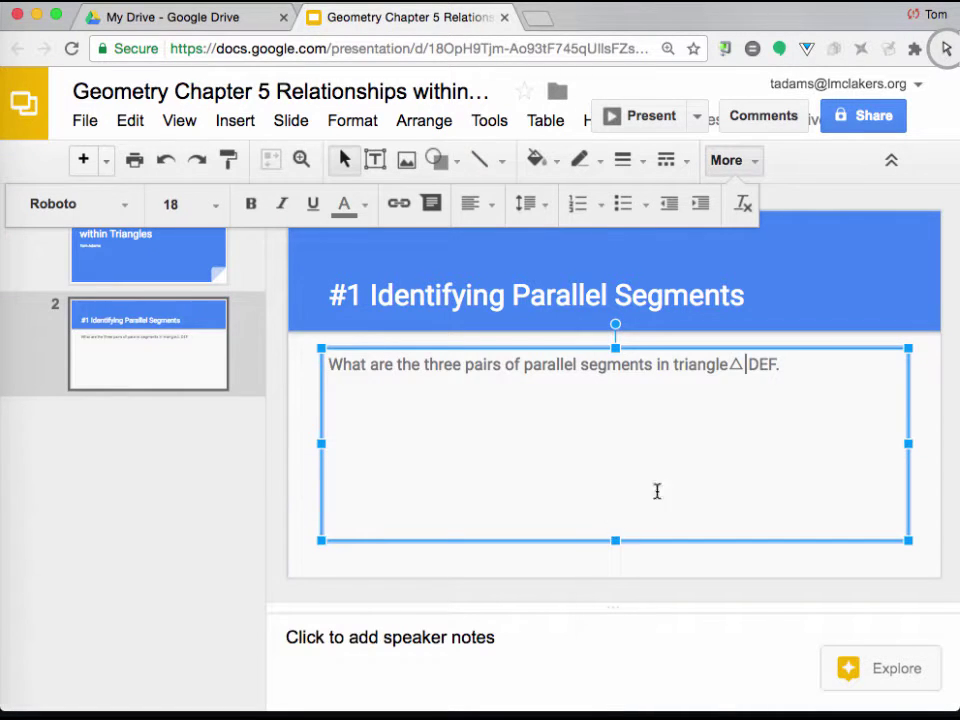
left_click(804, 368)
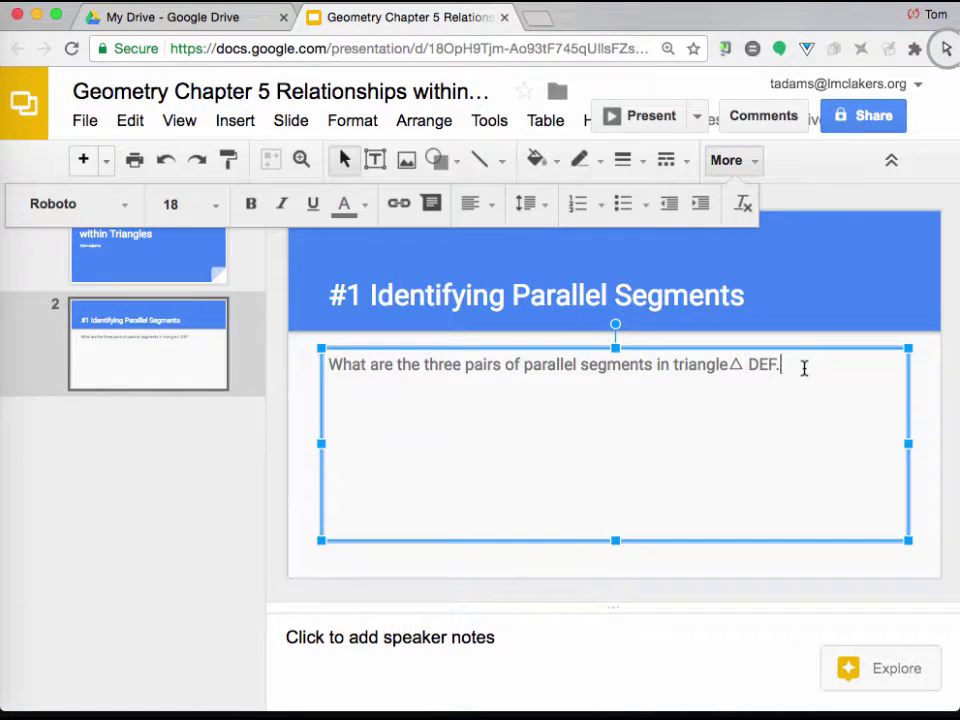
left_click(731, 364)
left_click(751, 364)
key("BackSpace")
left_click(820, 360)
key("BackSpace")
type("?")
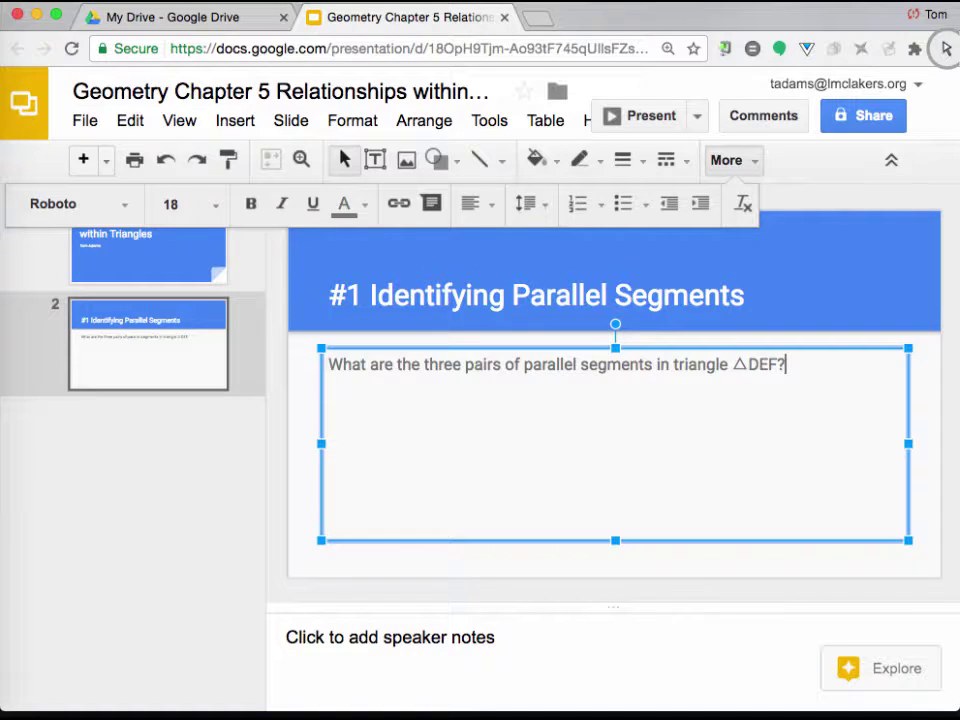
Start the answer line: 'RS, ST, and TR are the midsegments of the △DEF', pasting △DEF.
key("Return")
key("Return")
key("Return")
key("BackSpace")
type("RS")
double_click(337, 401)
left_click_drag(328, 400, 343, 400)
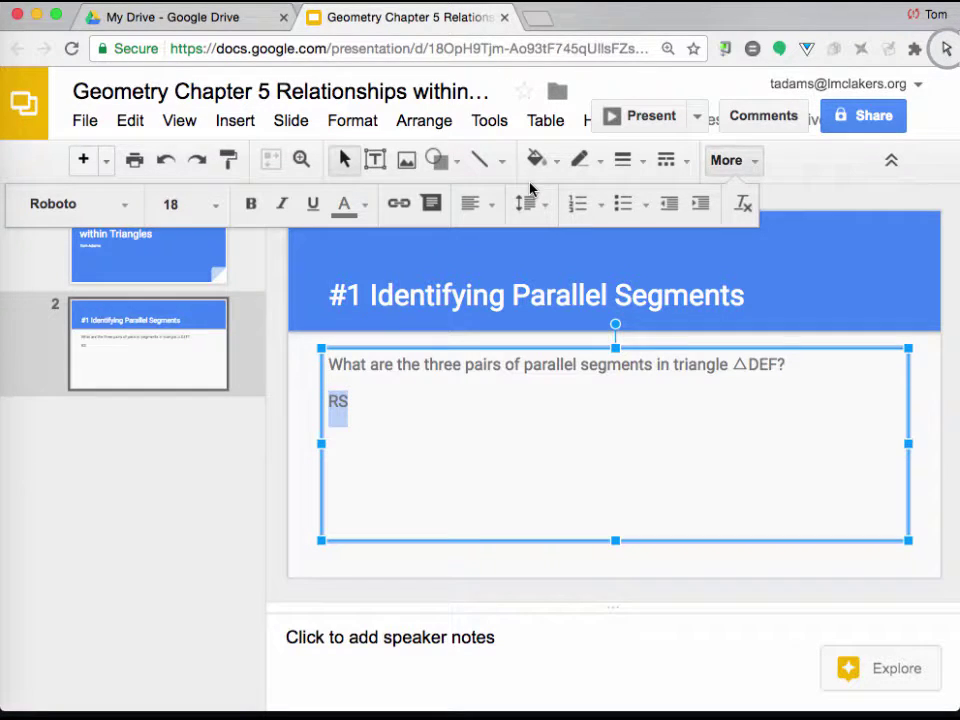
left_click(352, 400)
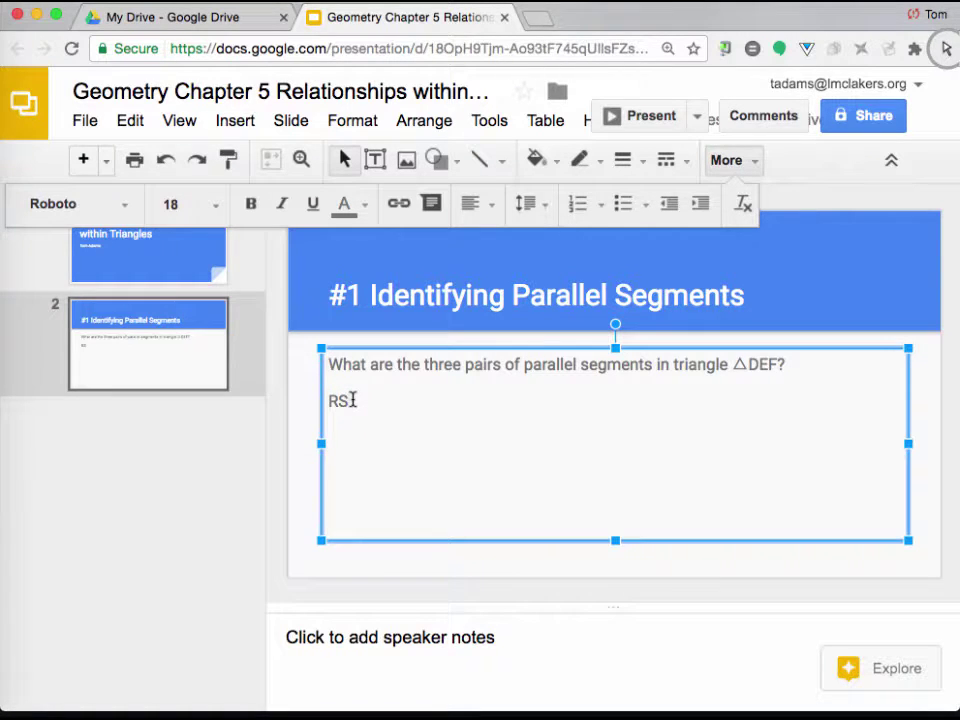
type(", ST, and ")
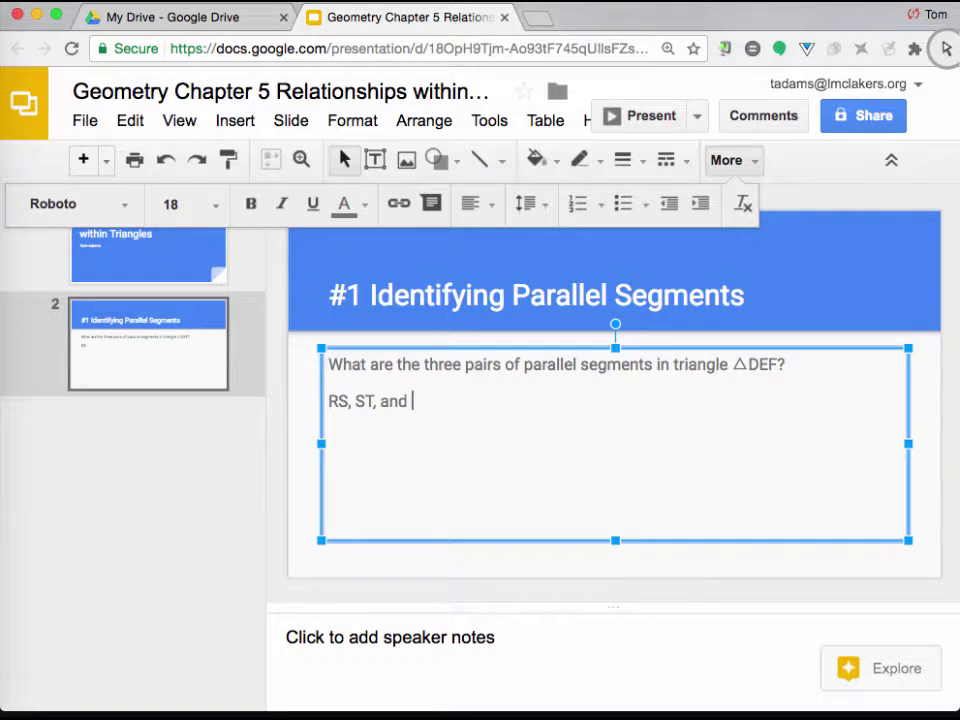
type("TR are the ")
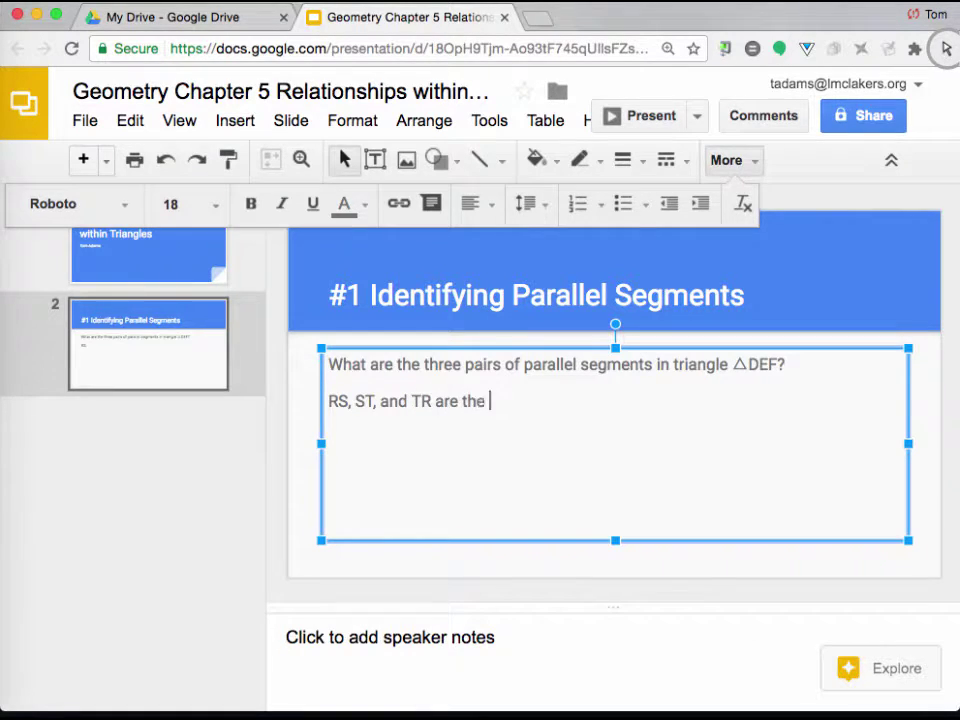
type("midsegme")
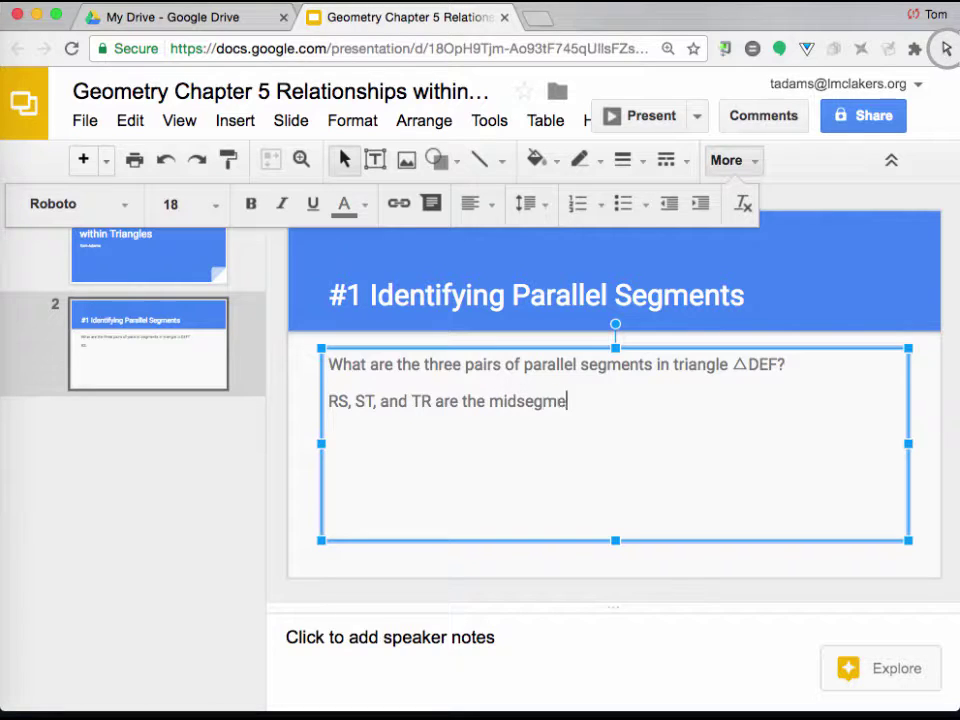
type("nts of the")
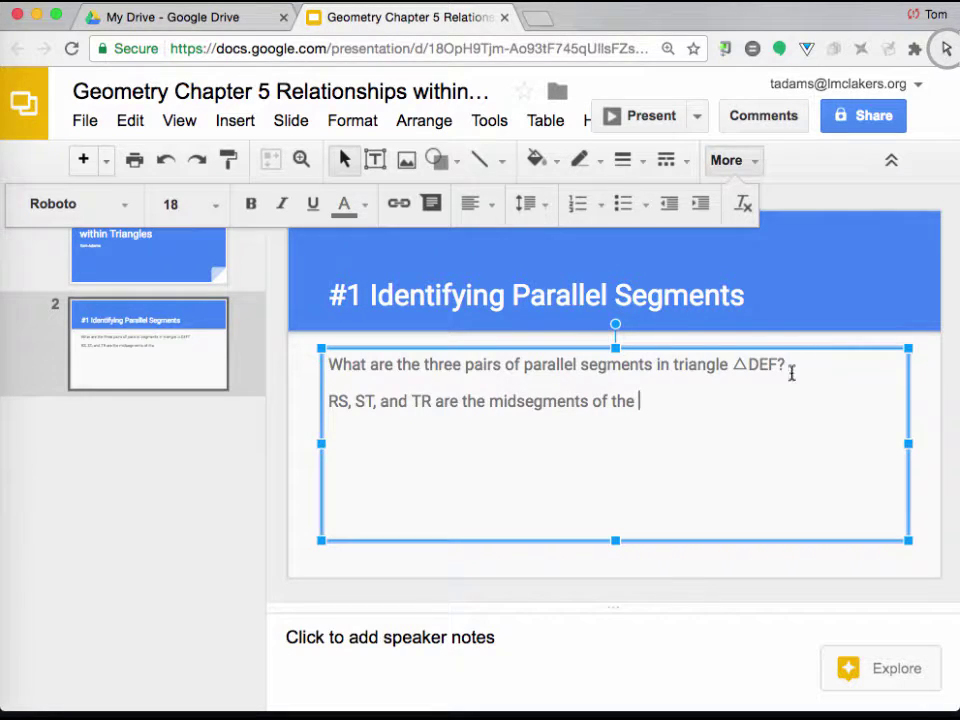
left_click_drag(735, 364, 779, 367)
key("super+c")
left_click(705, 415)
key("super+v")
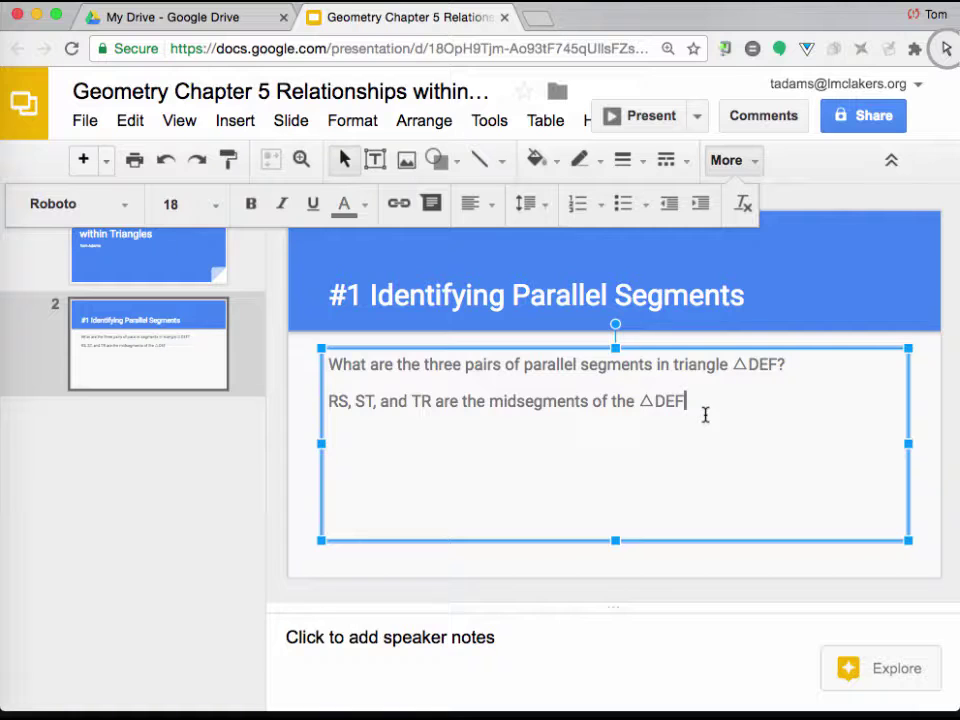
Continue the answer with '. By the Triangle Midsegment Theorem, RS', fixing typos.
type(". By the Triangle")
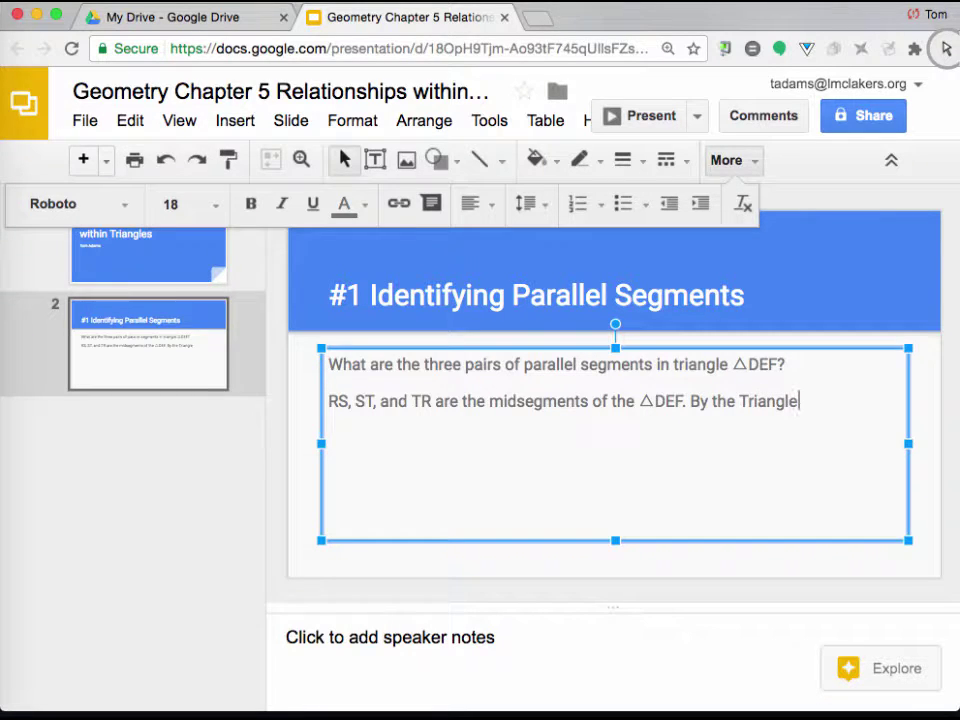
type(" Midgem")
key("BackSpace")
key("BackSpace")
key("BackSpace")
type("segment")
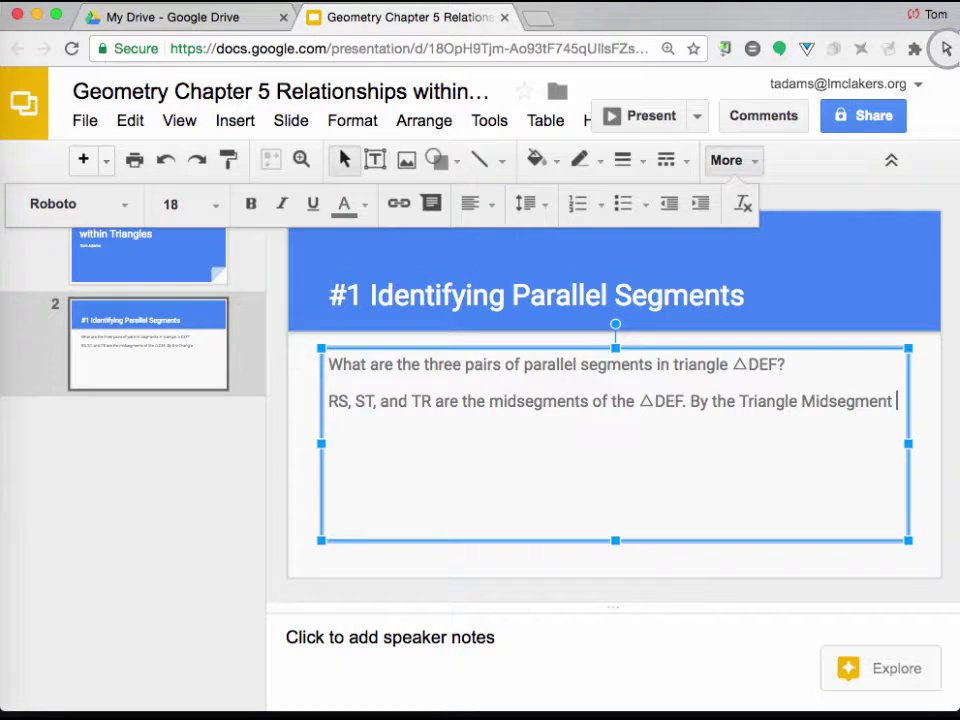
type(" Theorem")
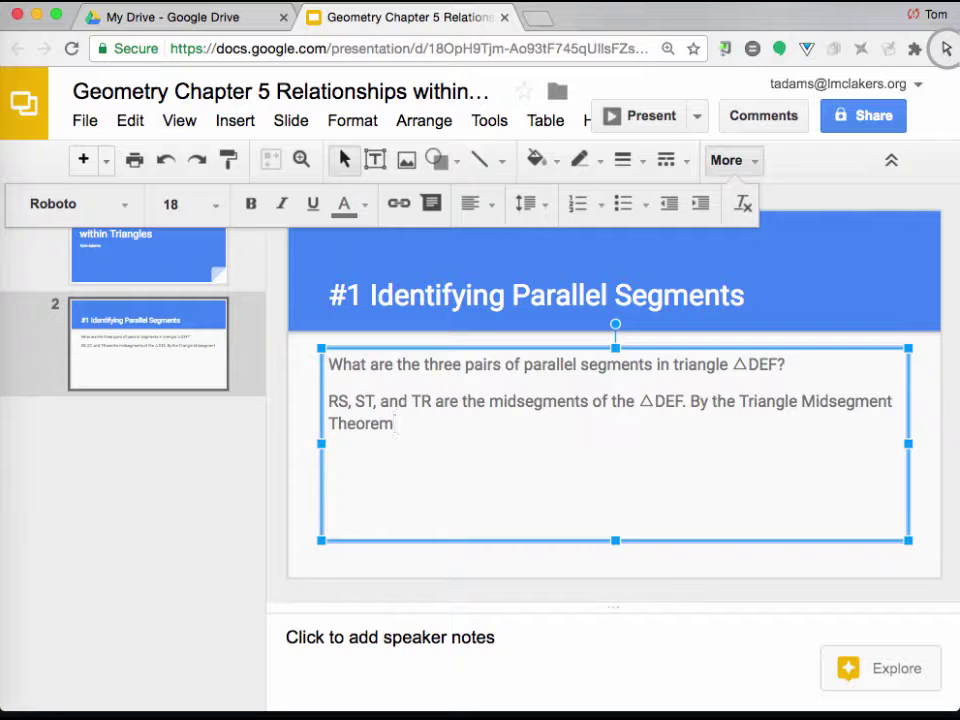
type(", RS")
Insert two parallel-to symbols (∥) after RS via a special characters search for 'paral'.
left_click(240, 121)
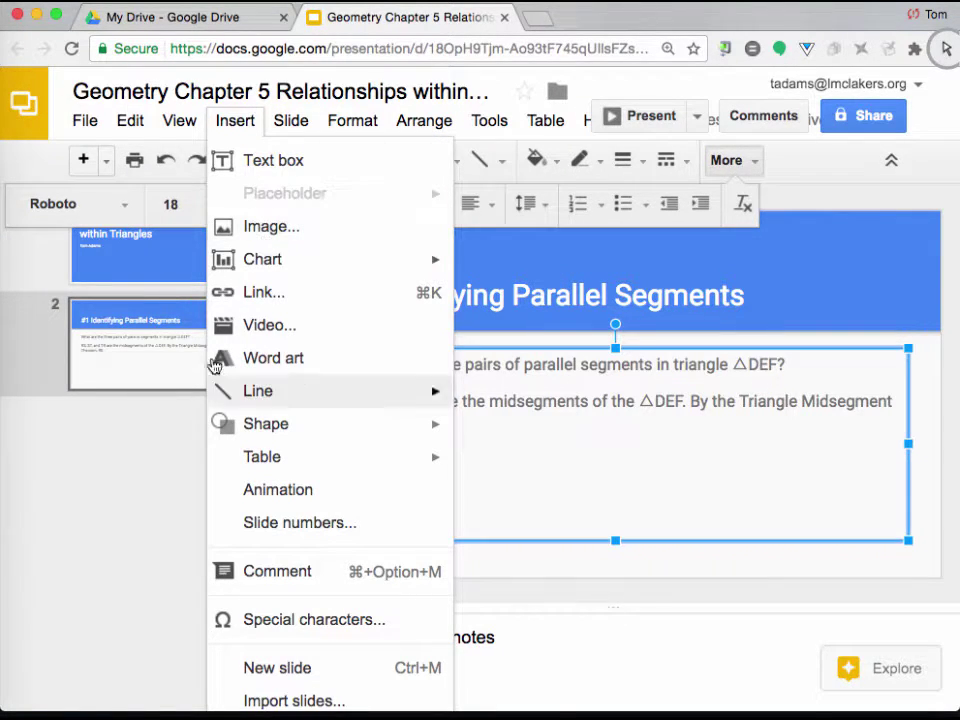
left_click(343, 624)
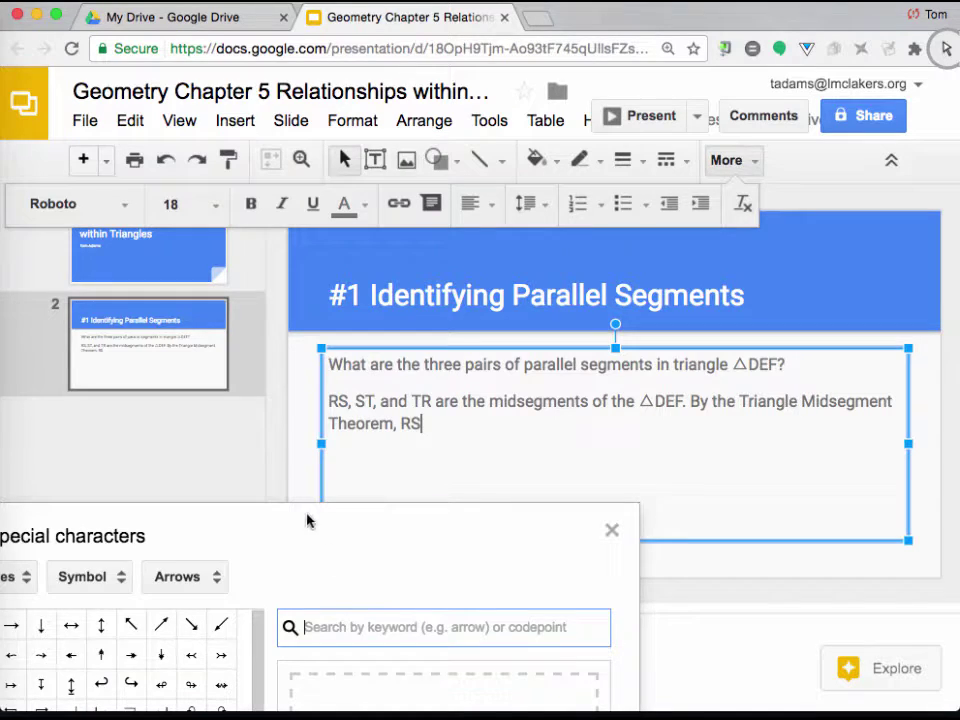
left_click_drag(306, 514, 420, 238)
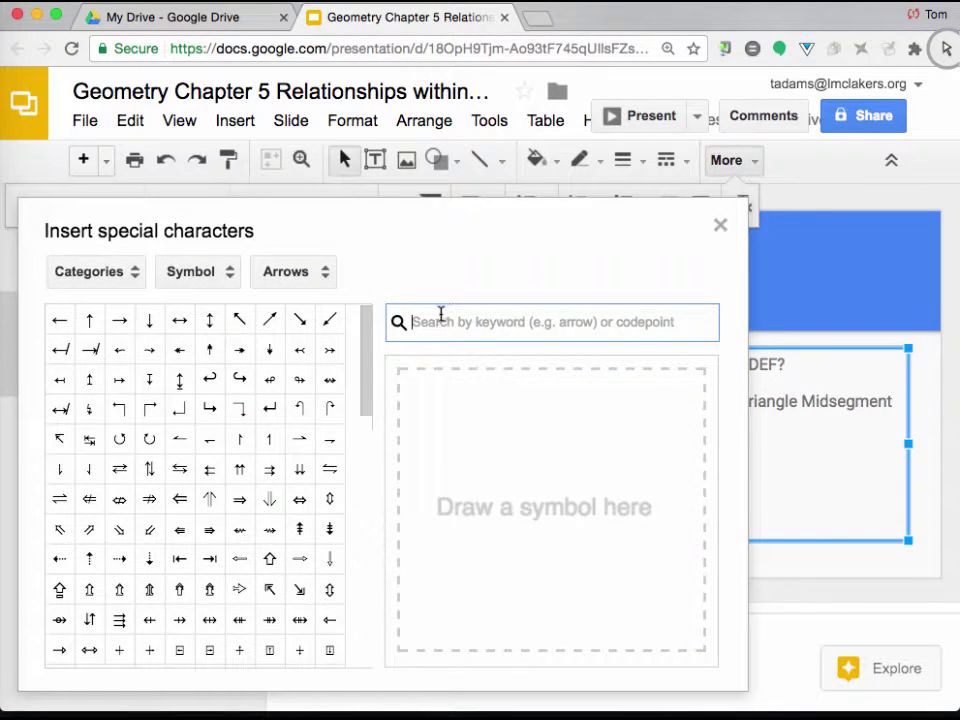
type("paral")
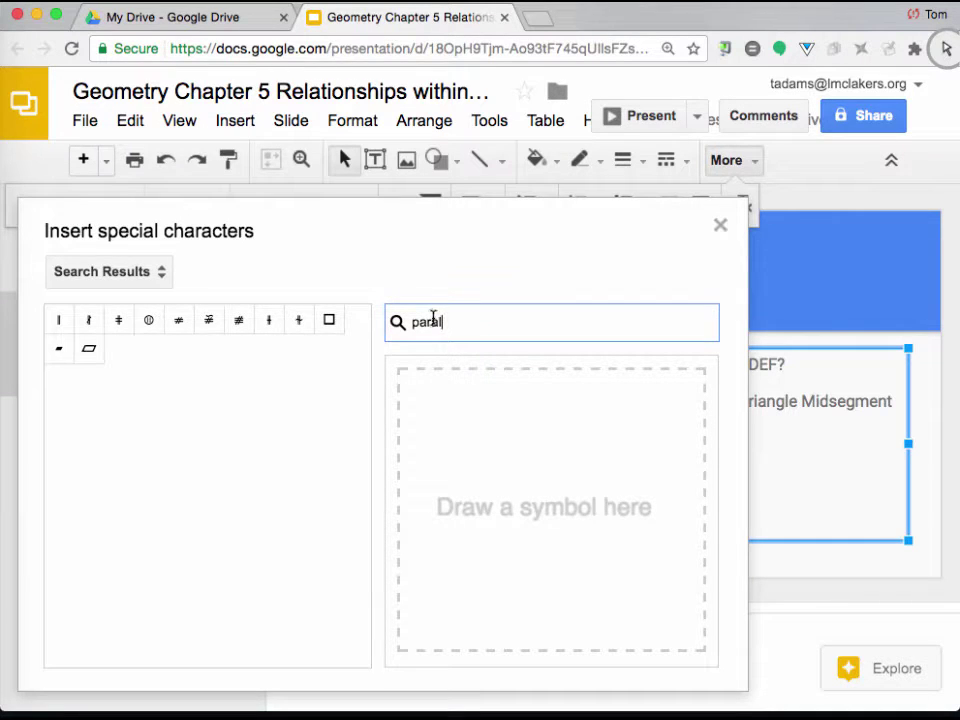
mouse_move(60, 326)
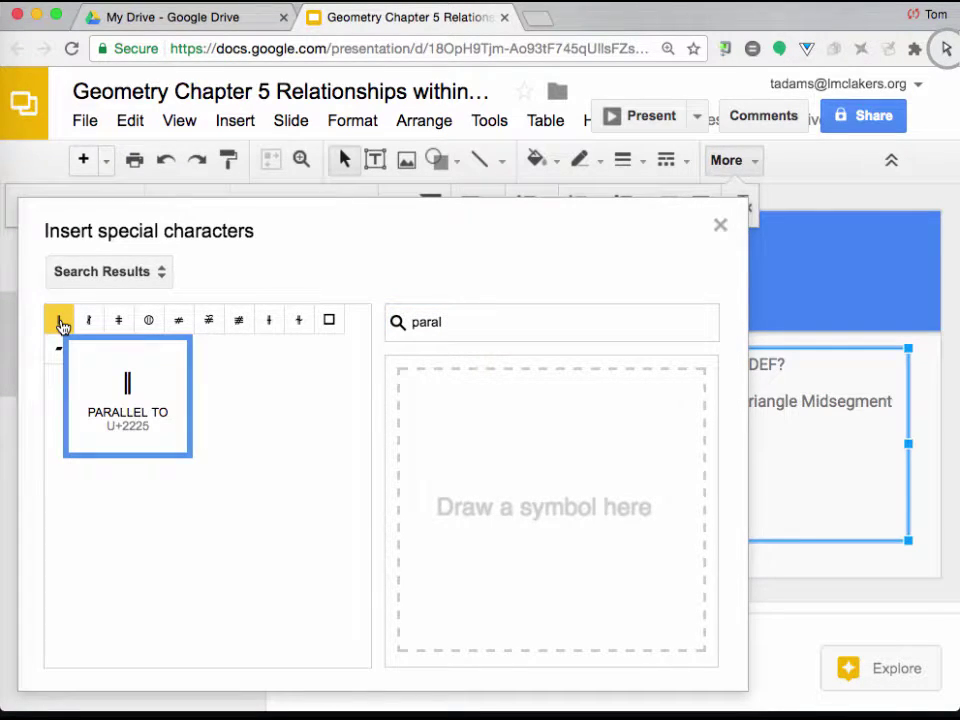
left_click(60, 322)
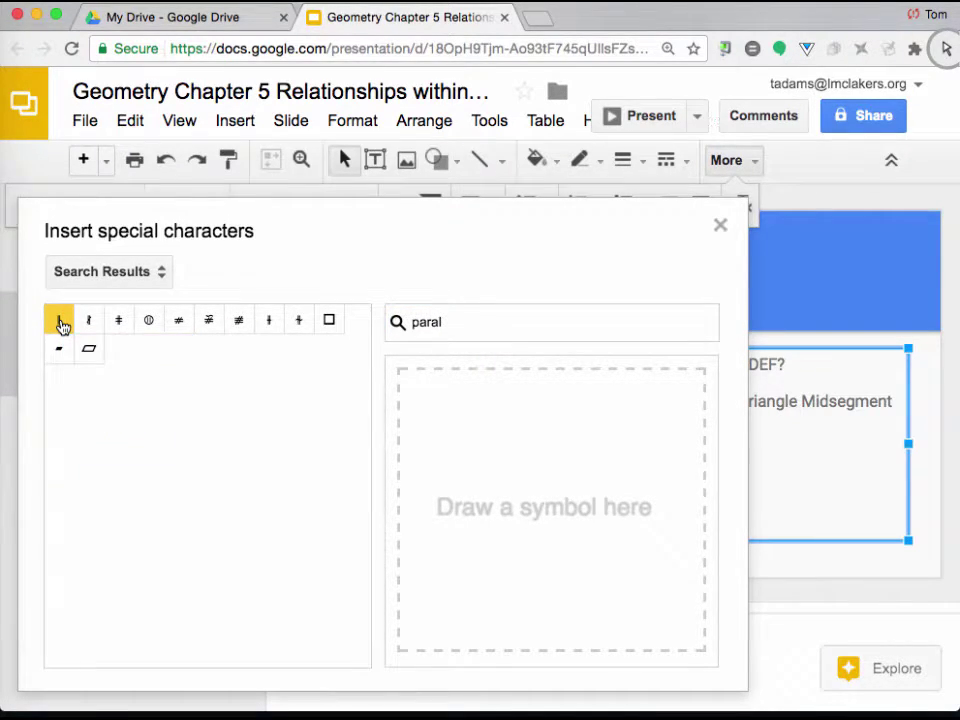
left_click(60, 322)
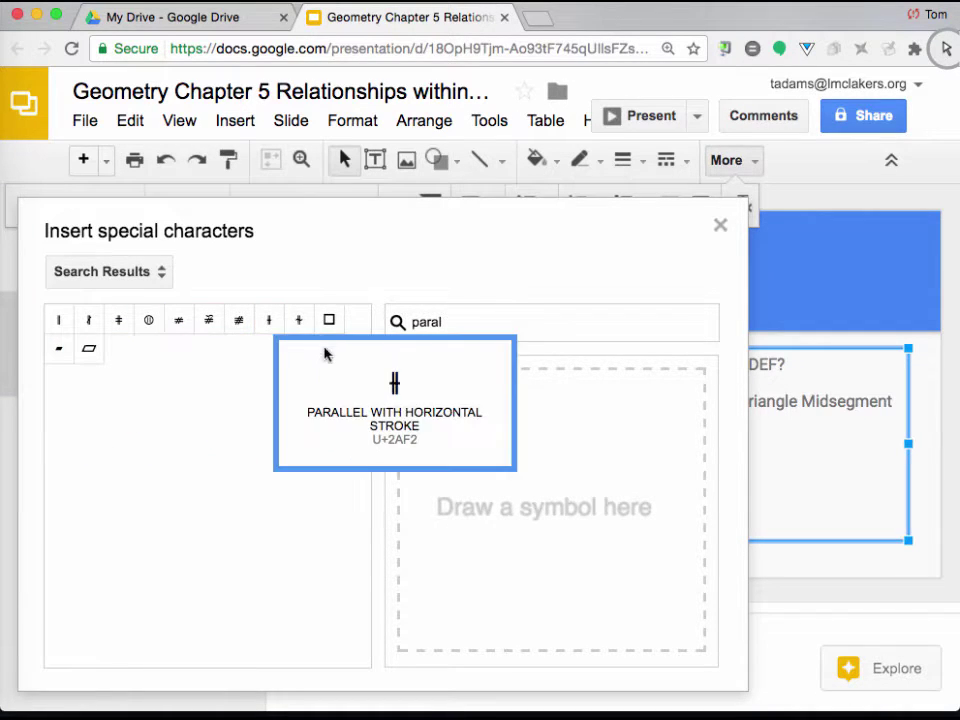
left_click(719, 225)
Complete the answer to read RS∥DF, ST∥ED, and TR∥FE, ending with a period.
key("Left")
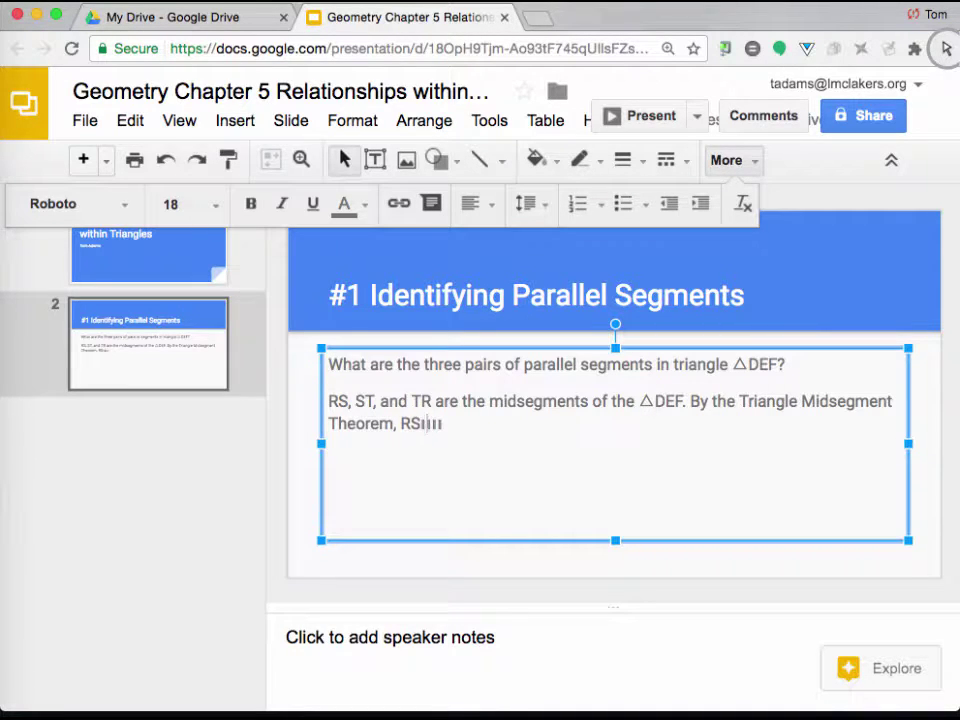
type("DF")
key("BackSpace")
type(", ST∥")
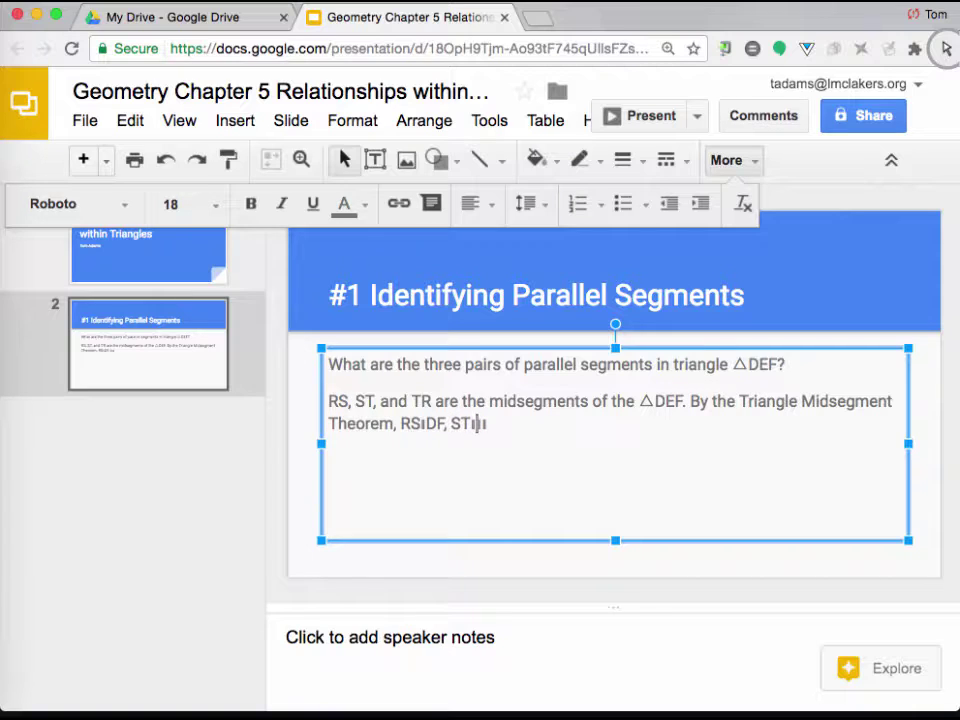
type("ED, and ")
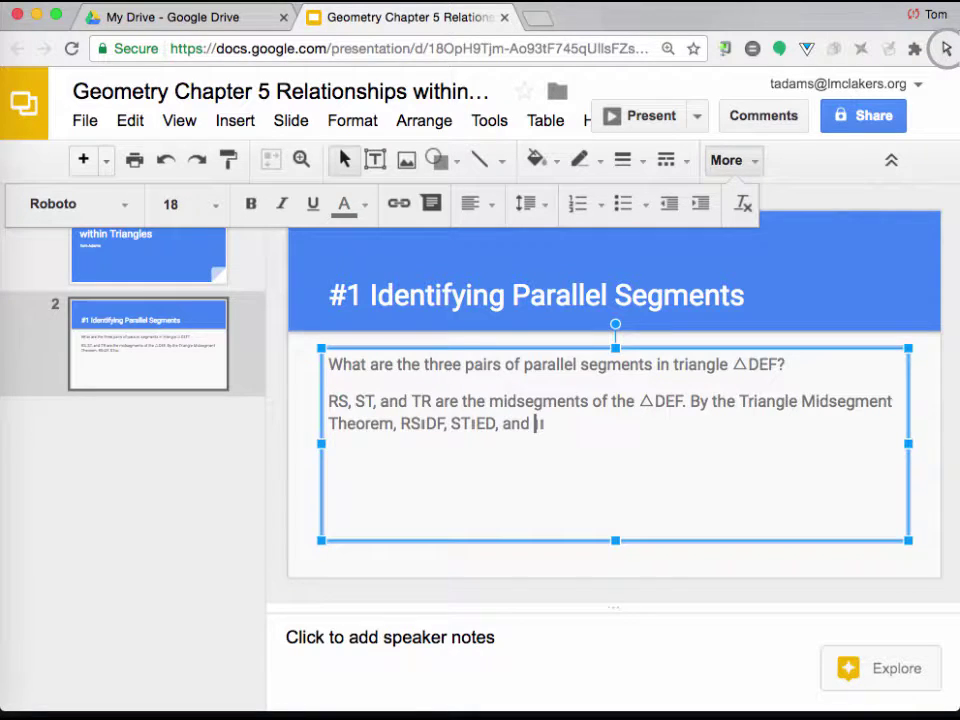
type("TR∥")
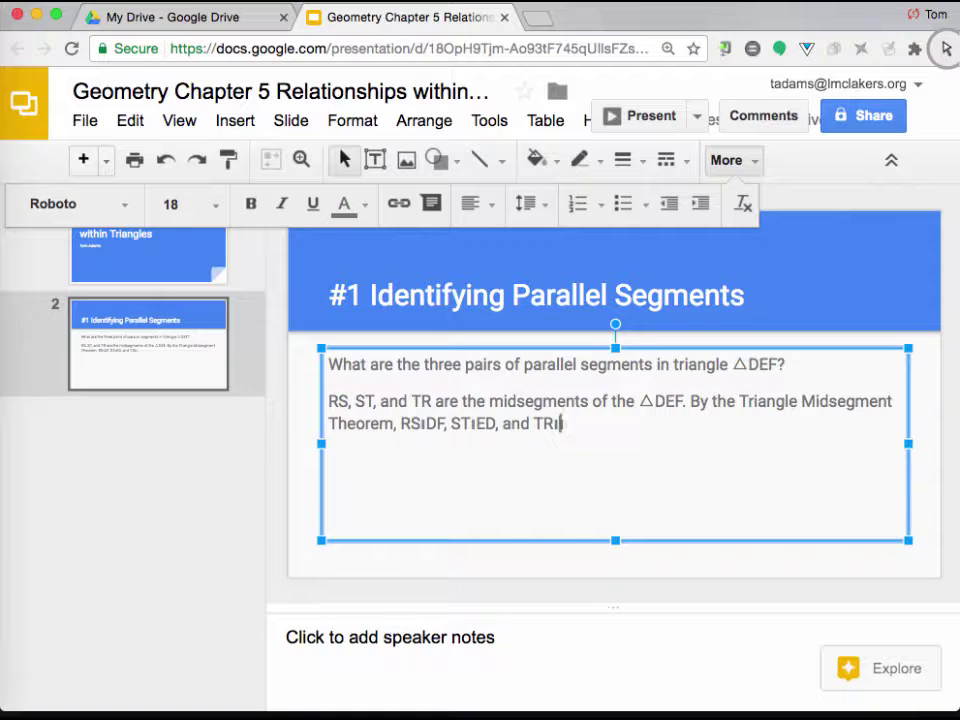
type("FE")
type(".")
Enlarge the parallel marks to size 24 and retype the RS–DF mark as ||.
left_click_drag(559, 424, 555, 425)
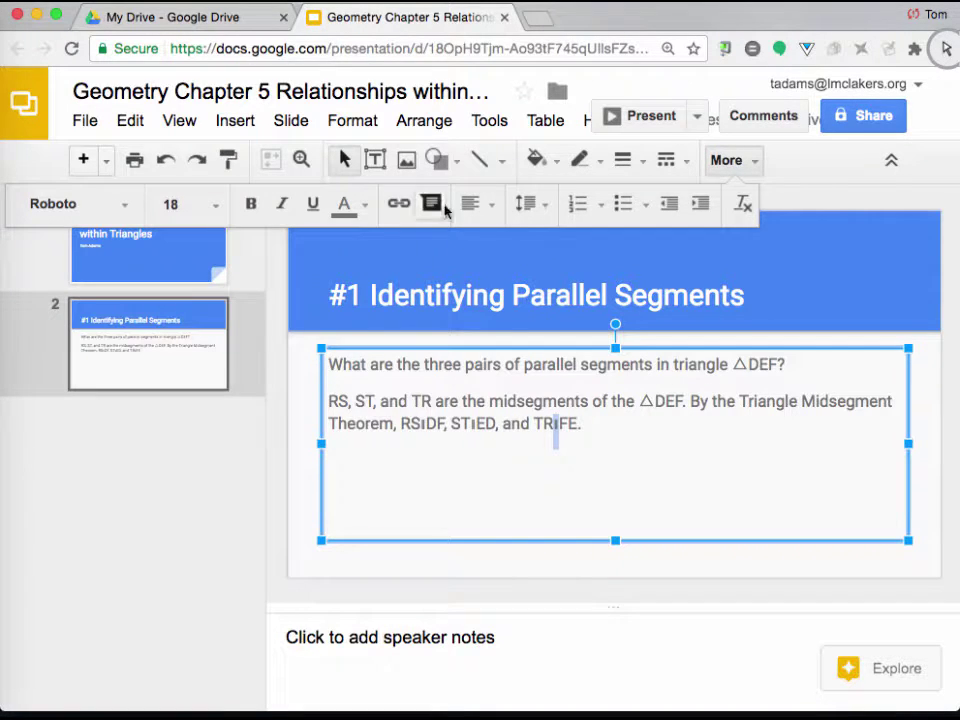
left_click(216, 210)
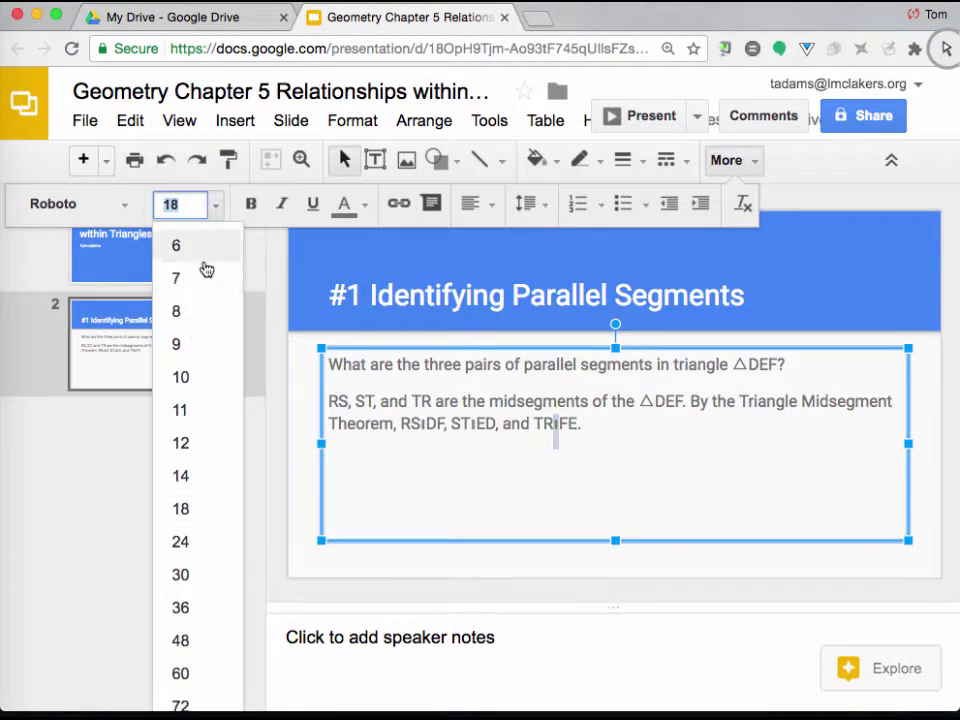
left_click(189, 543)
left_click(512, 493)
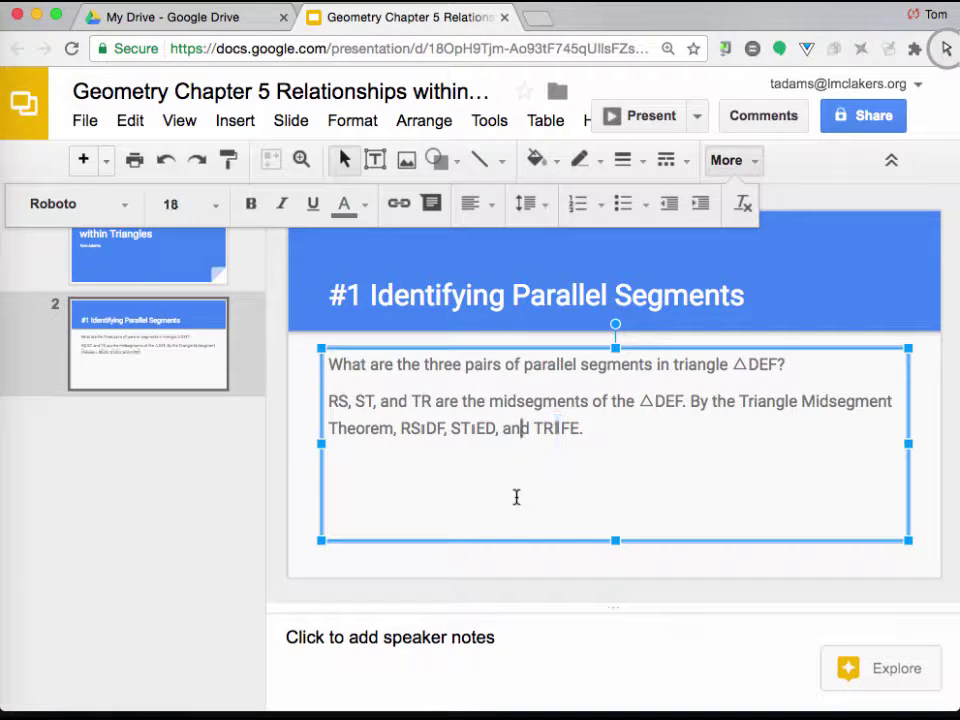
left_click_drag(474, 424, 423, 428)
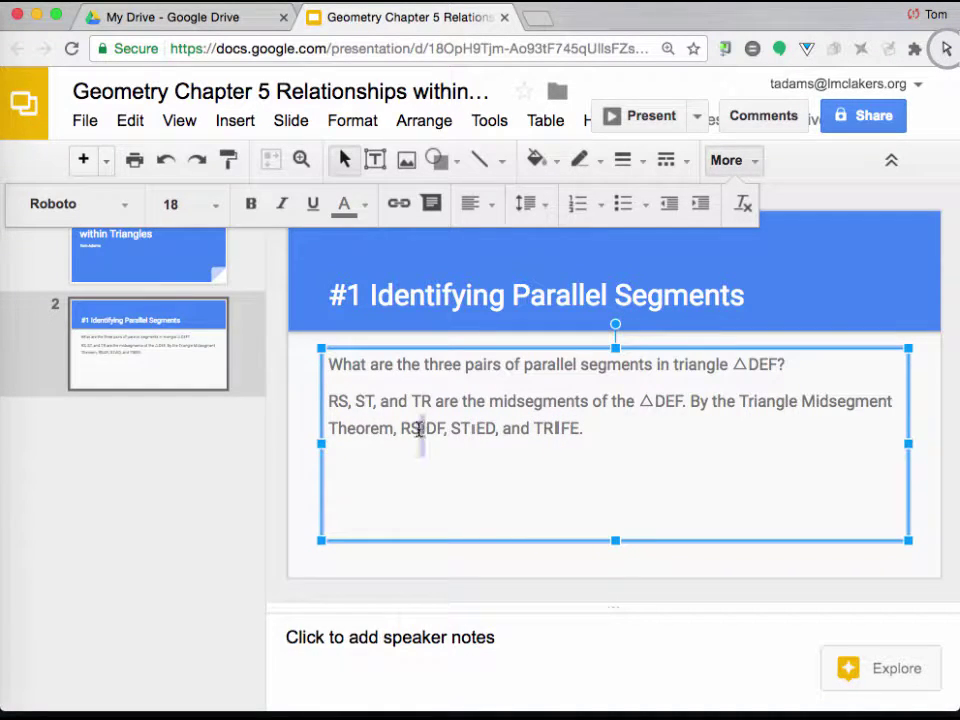
key("BackSpace")
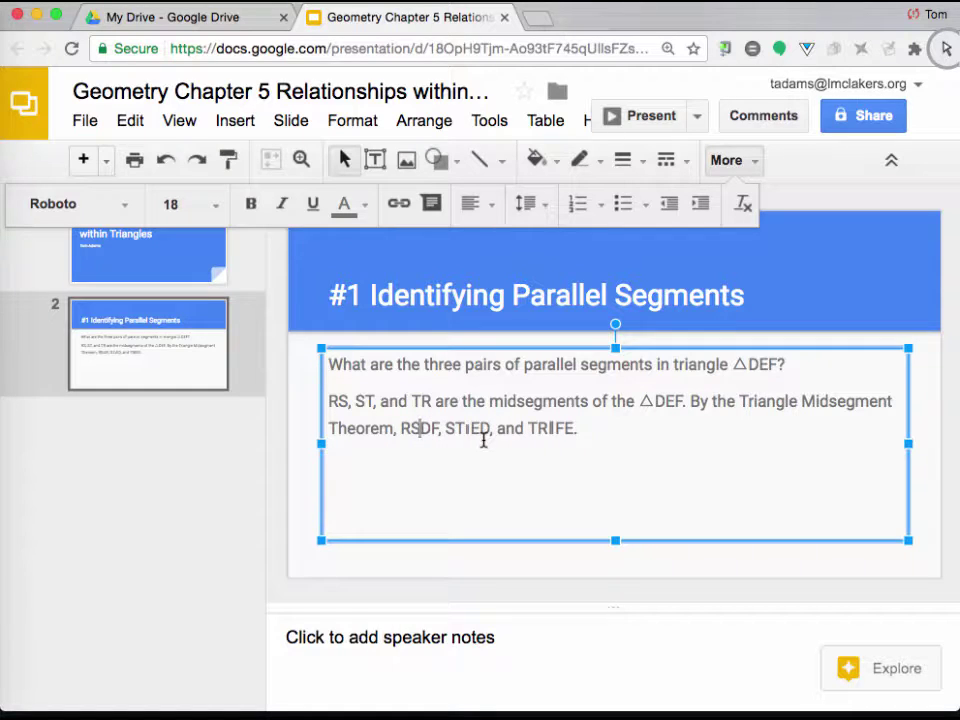
type("||")
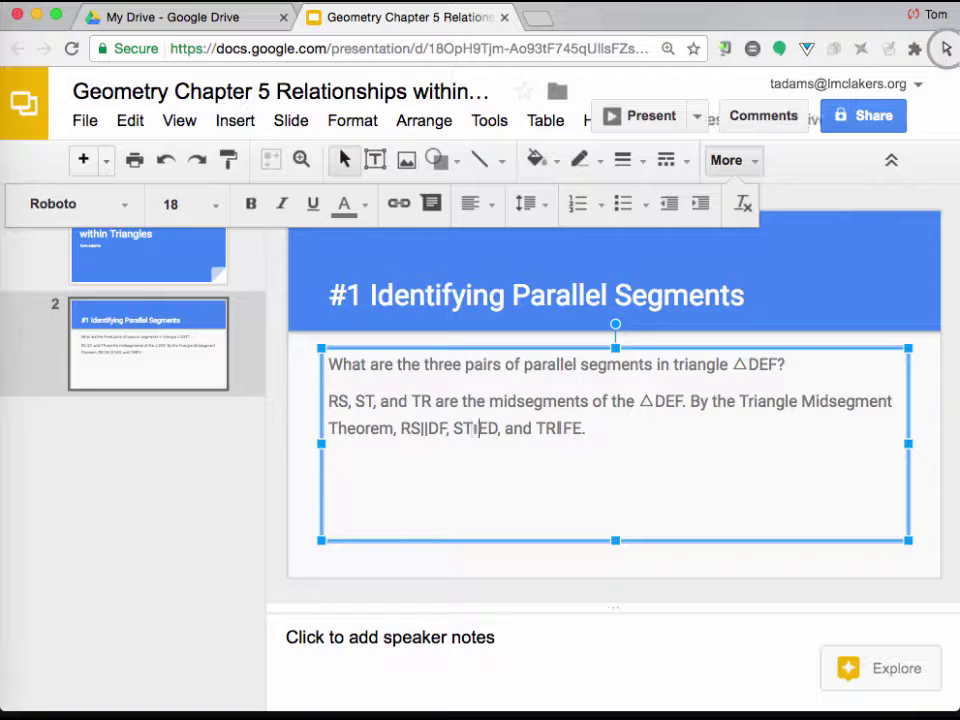
Retype the ST∥ED and TR∥FE marks as || and add spaces around each ||.
left_click(486, 428)
key("BackSpace")
type("|")
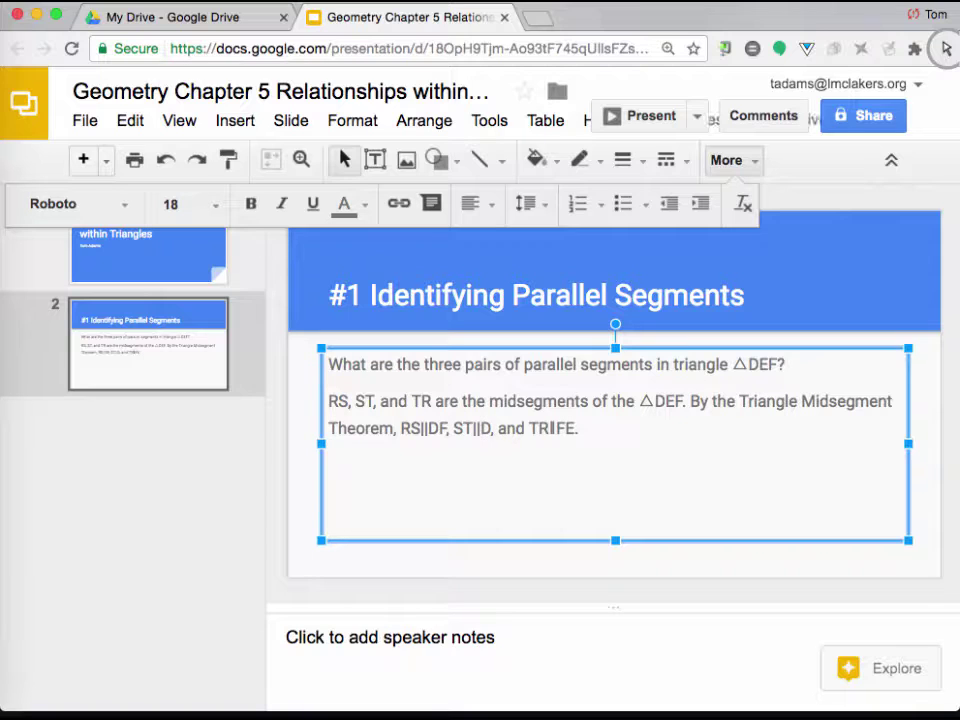
type("E")
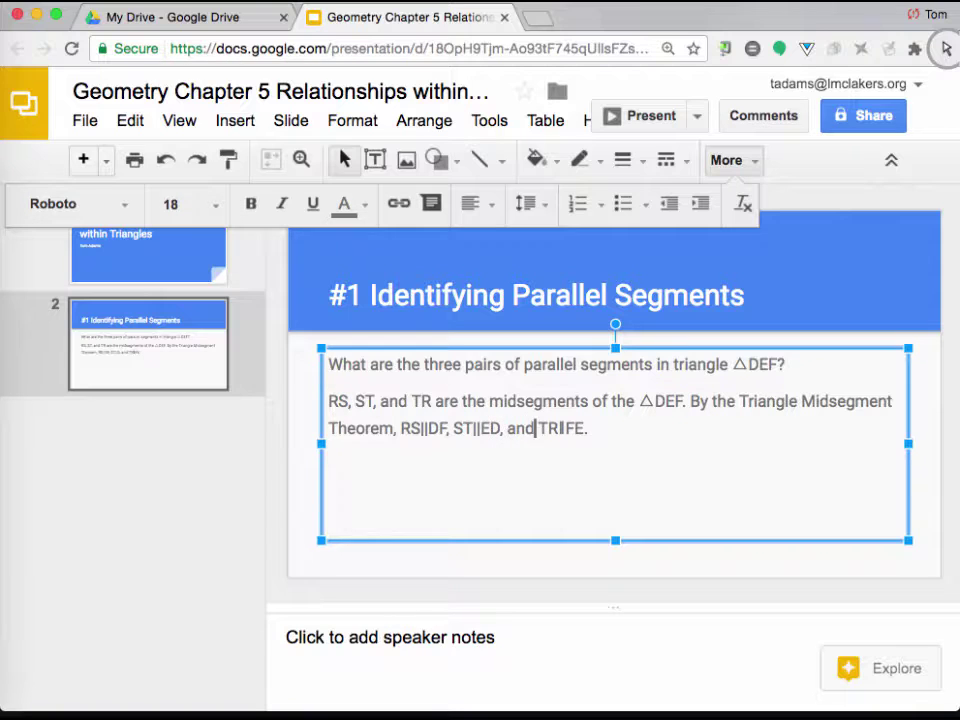
key("BackSpace")
key("BackSpace")
key("BackSpace")
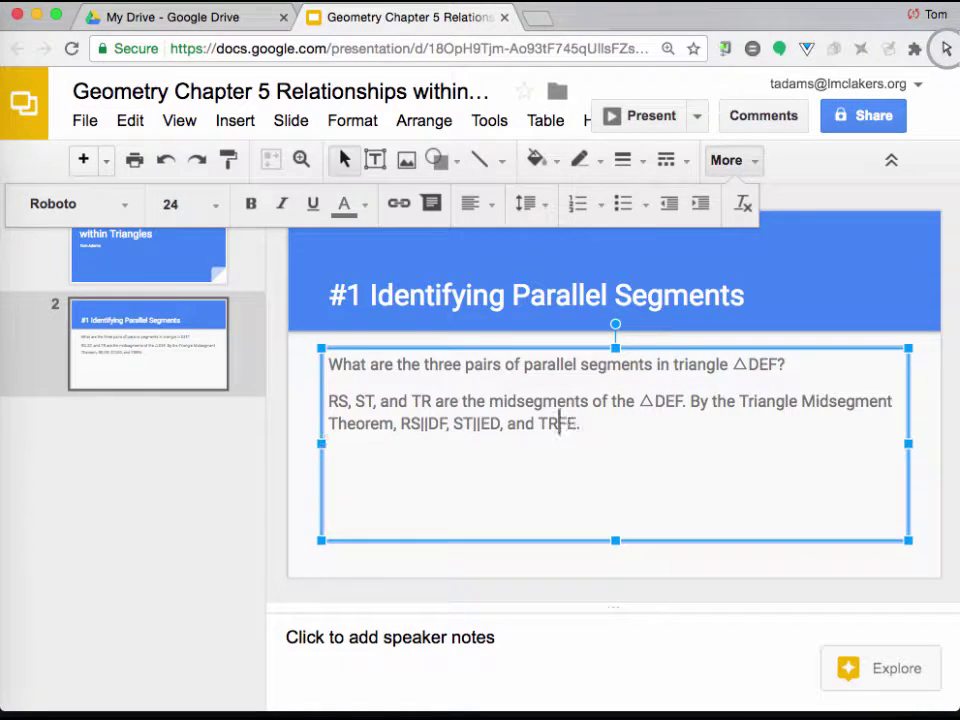
type("R||")
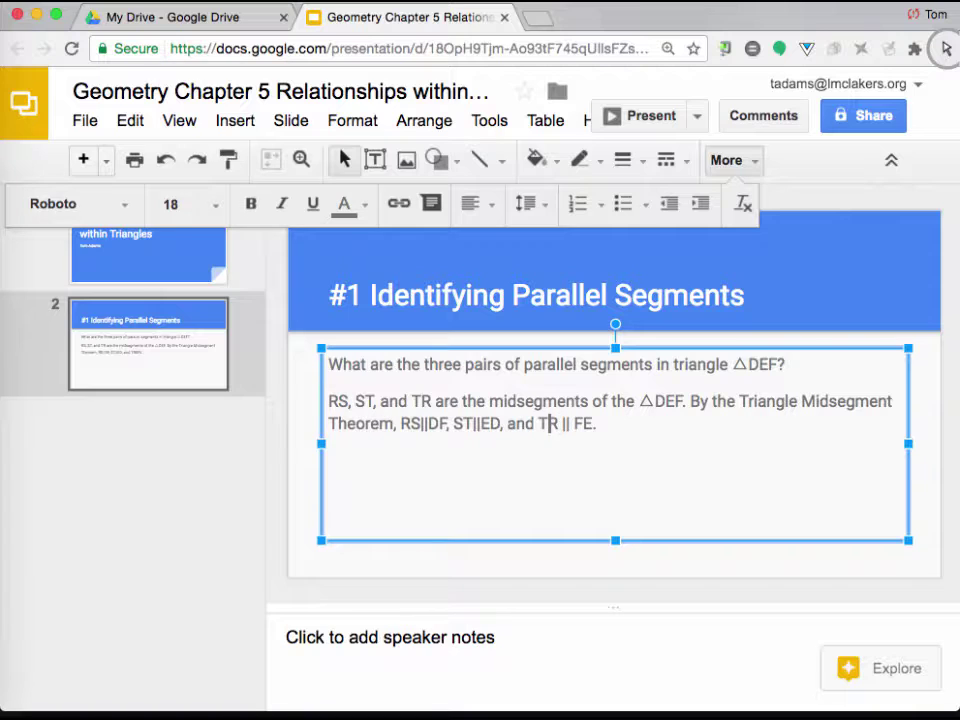
left_click(505, 423)
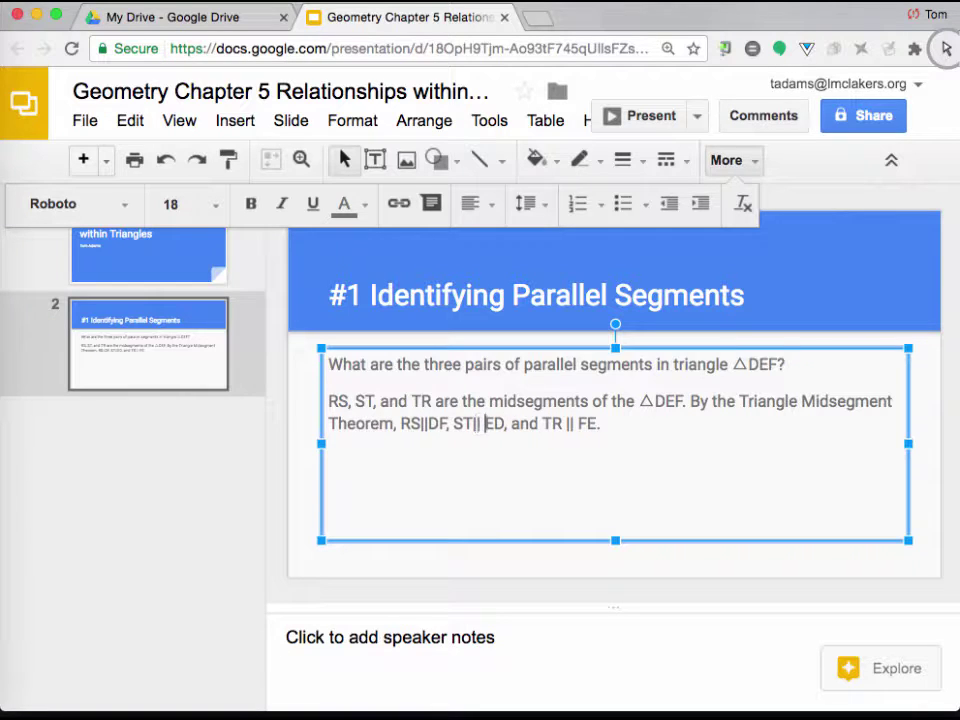
key("Left")
key("Left")
key("Left")
key("Left")
key("Left")
key("Left")
key("Left")
key("Left")
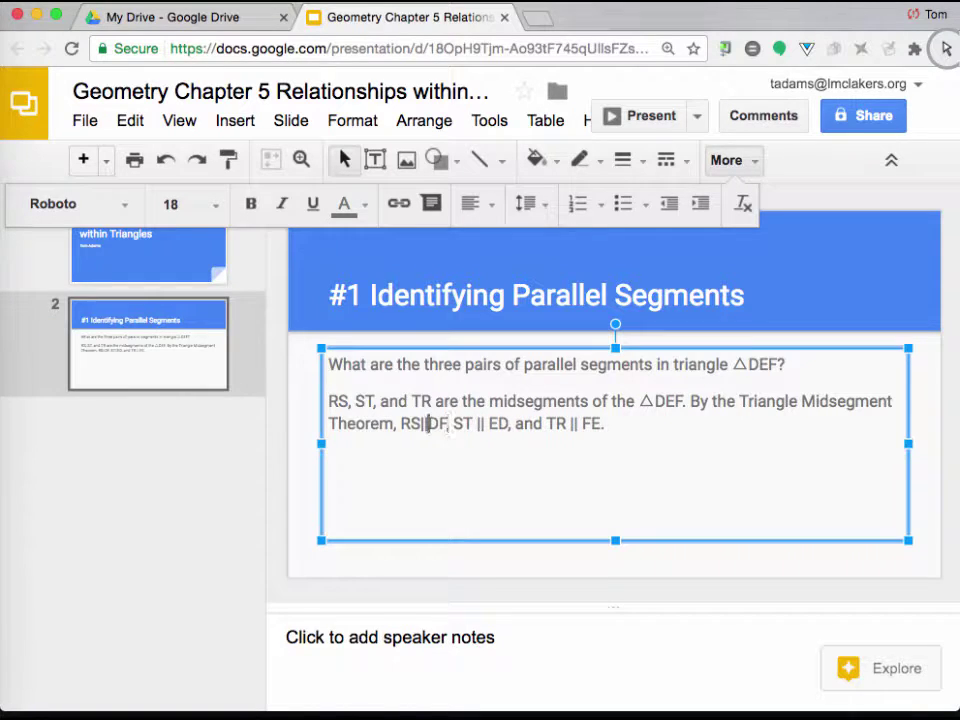
key("Left")
key("Left")
key("Left")
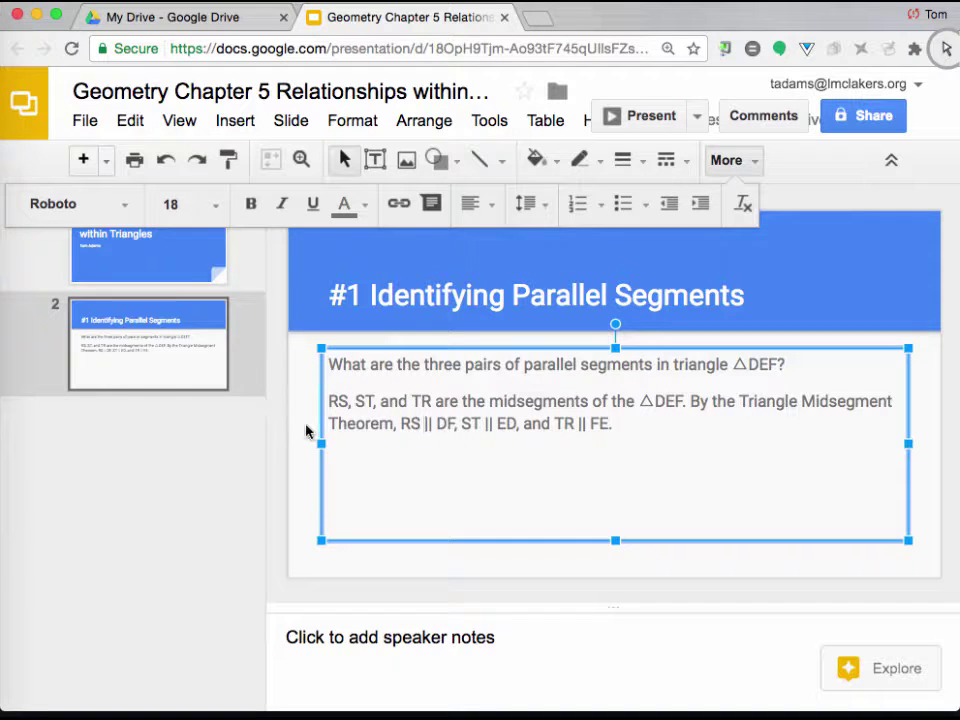
Draw a triangle at the slide's lower right, shift its apex right and stretch it larger.
left_click(319, 414)
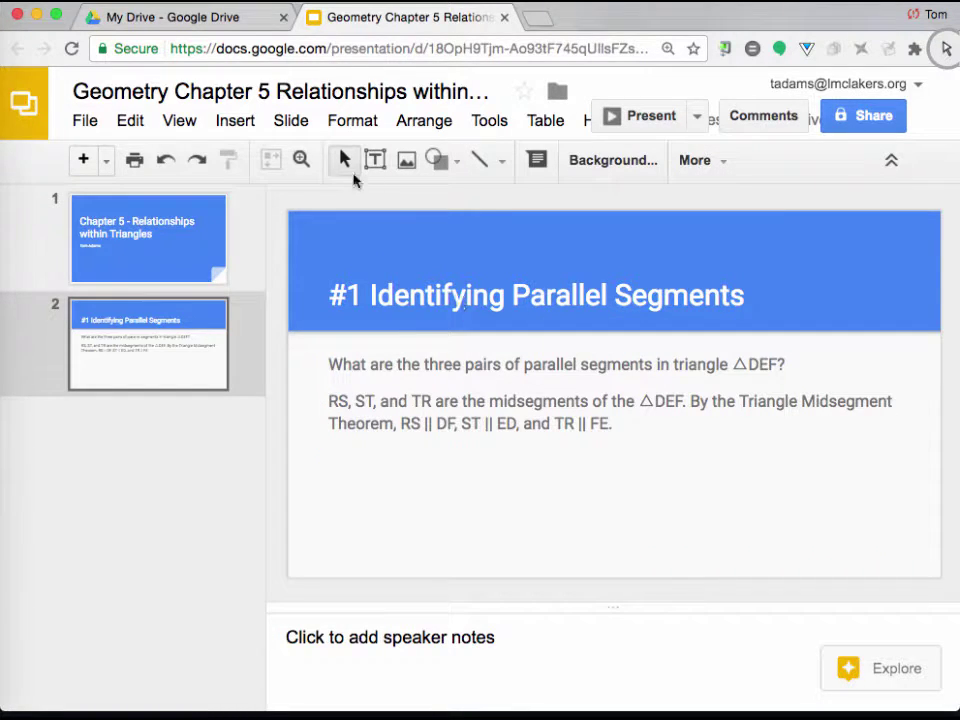
left_click(449, 162)
mouse_move(470, 222)
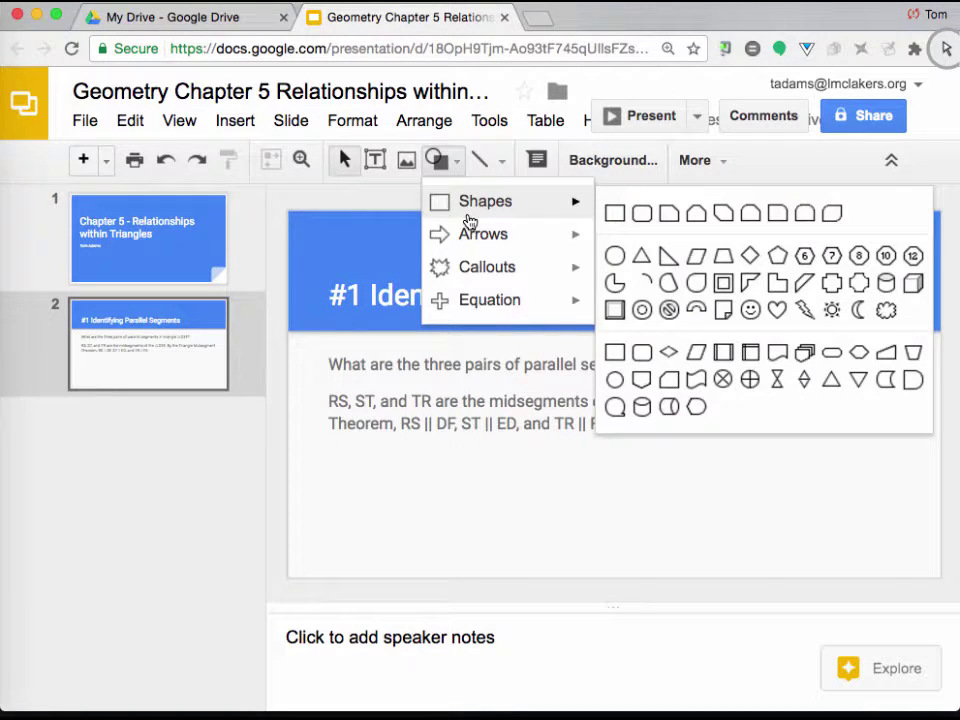
left_click(647, 270)
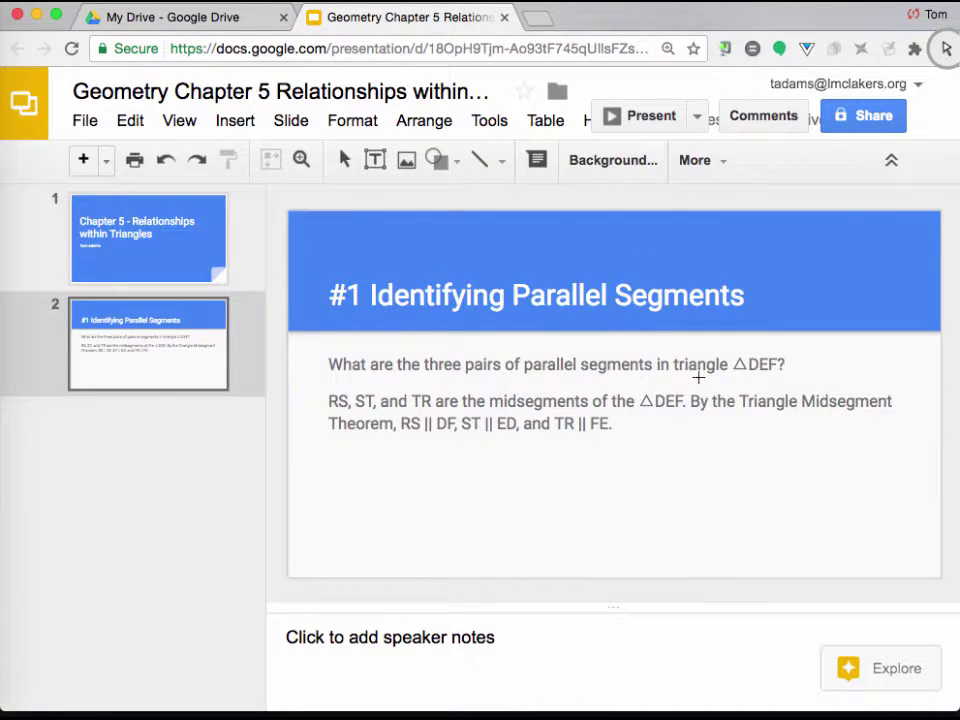
left_click_drag(691, 514, 873, 448)
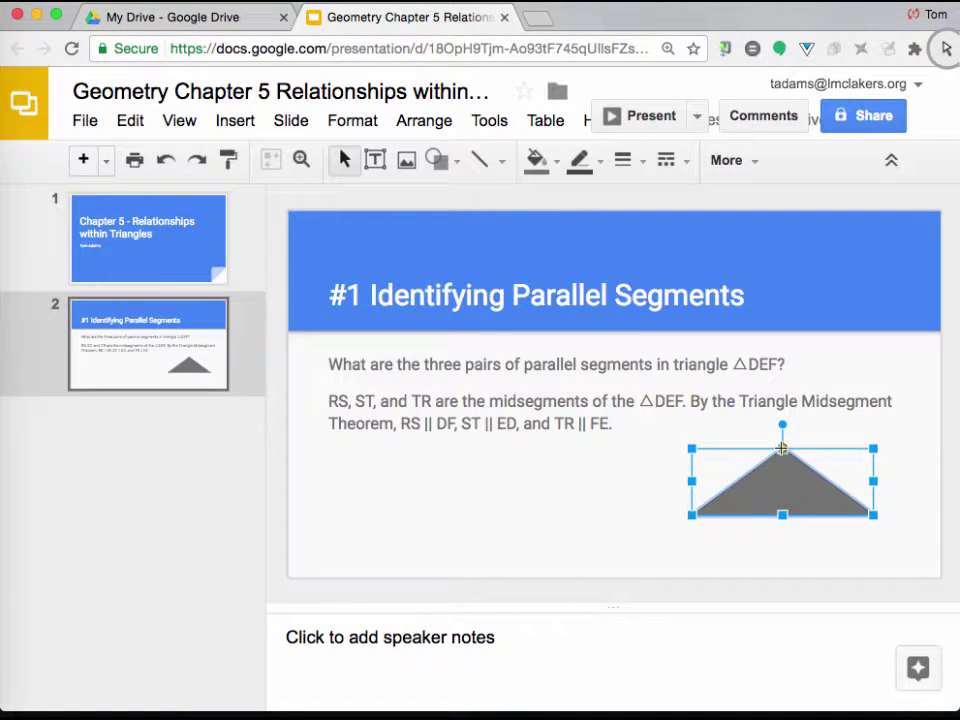
left_click_drag(782, 448, 881, 416)
left_click_drag(691, 515, 659, 538)
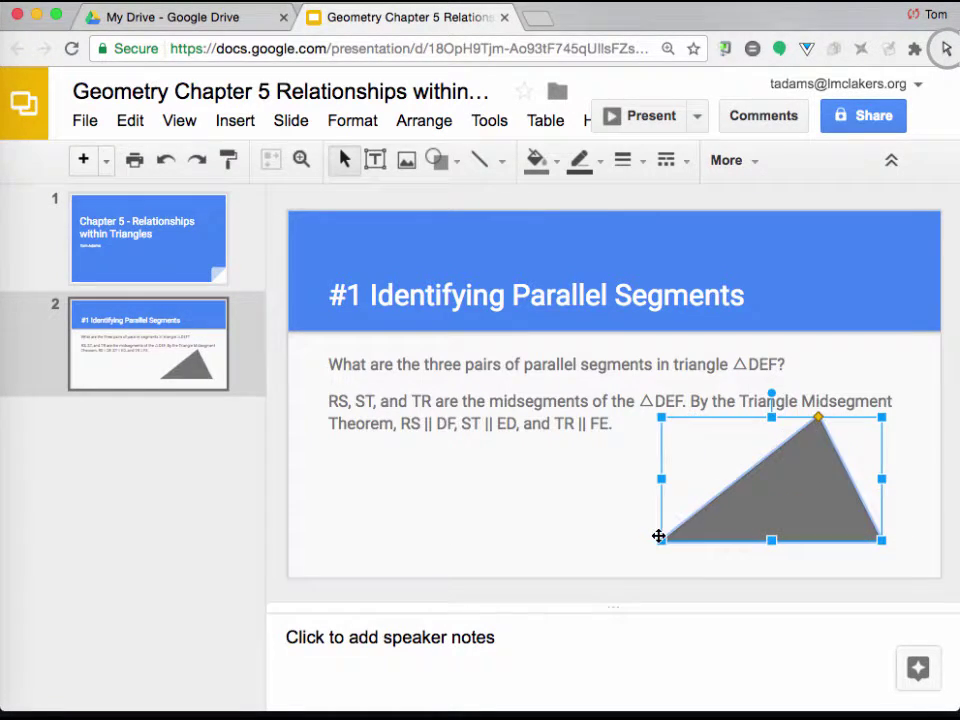
Give the triangle a transparent fill and a black 3px outline.
left_click(555, 166)
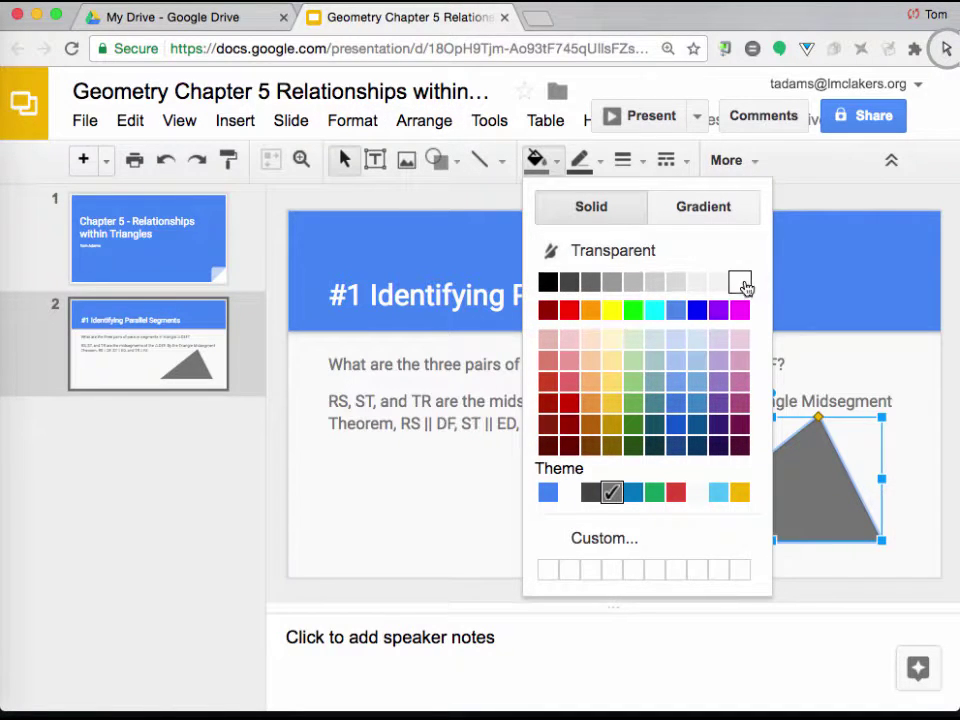
left_click(692, 262)
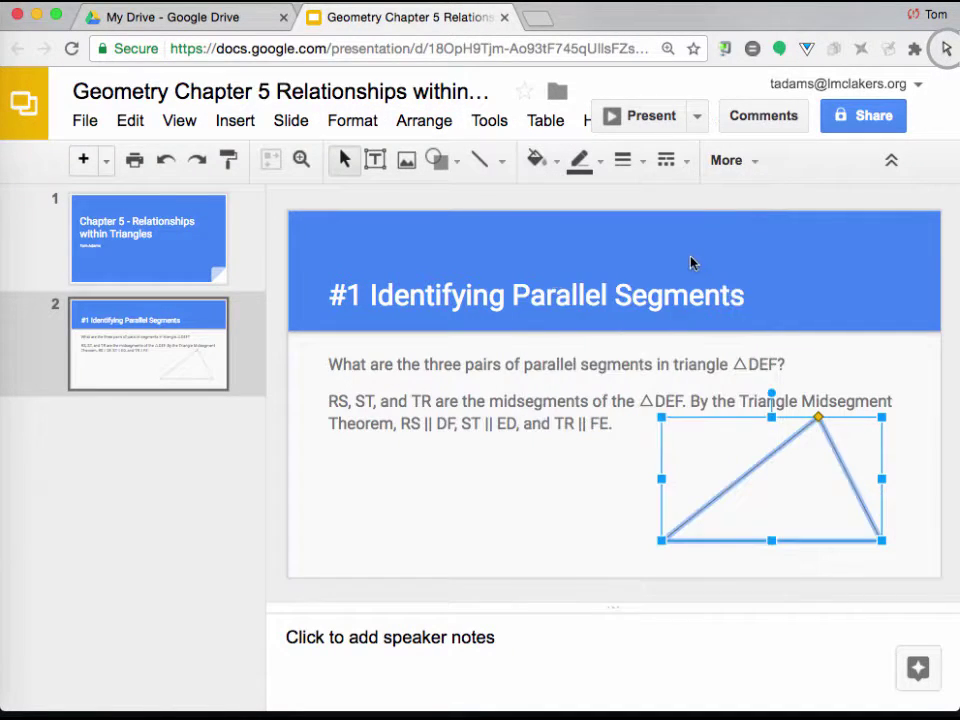
left_click(581, 162)
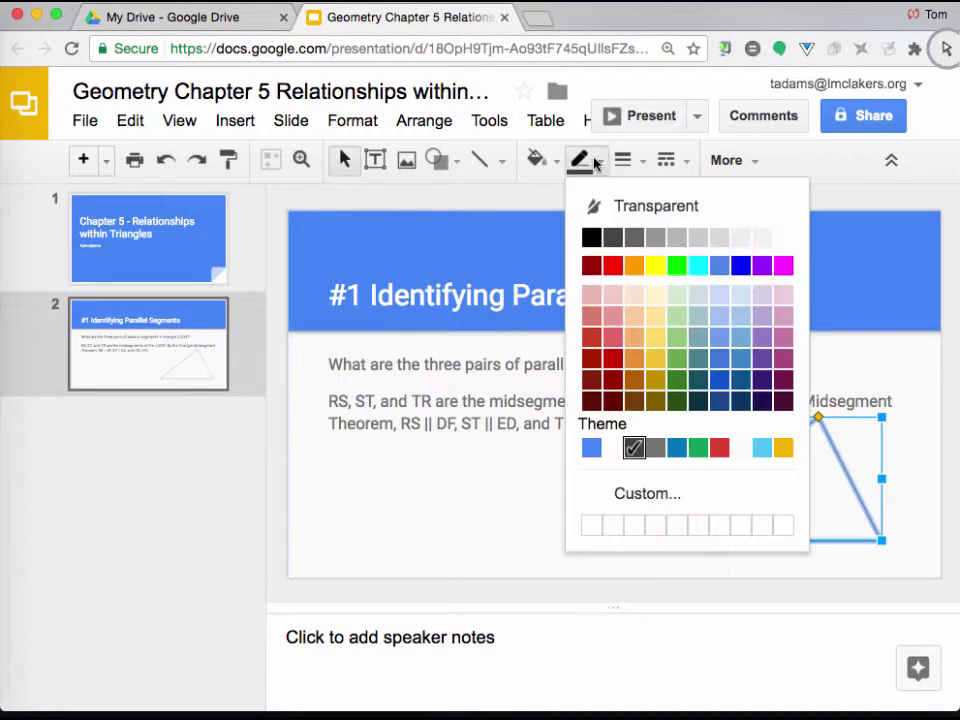
left_click(593, 248)
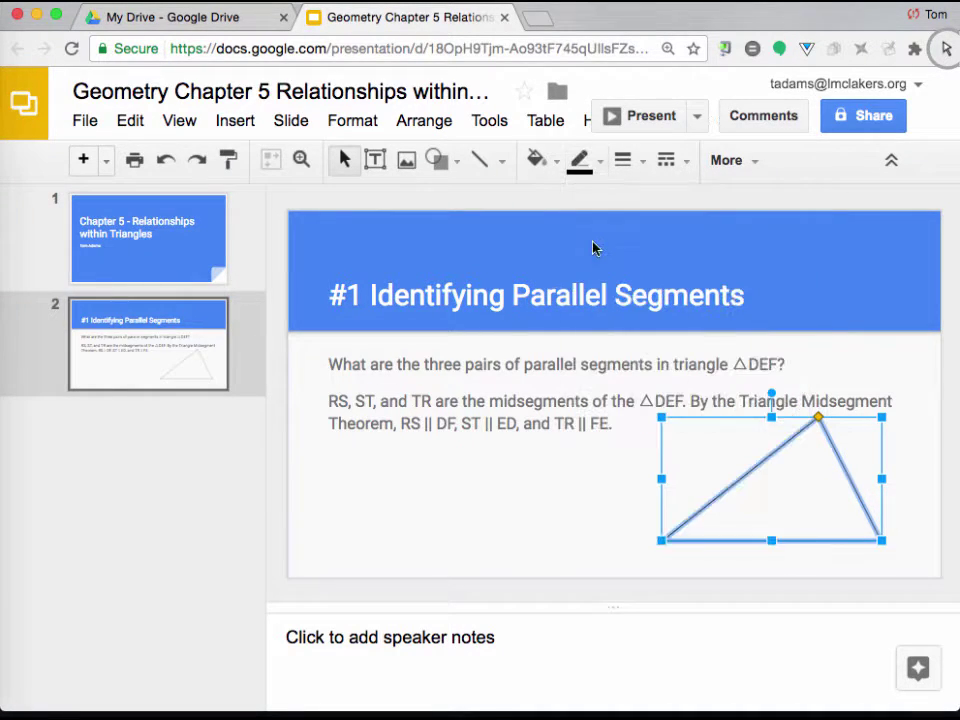
left_click(638, 163)
left_click(660, 267)
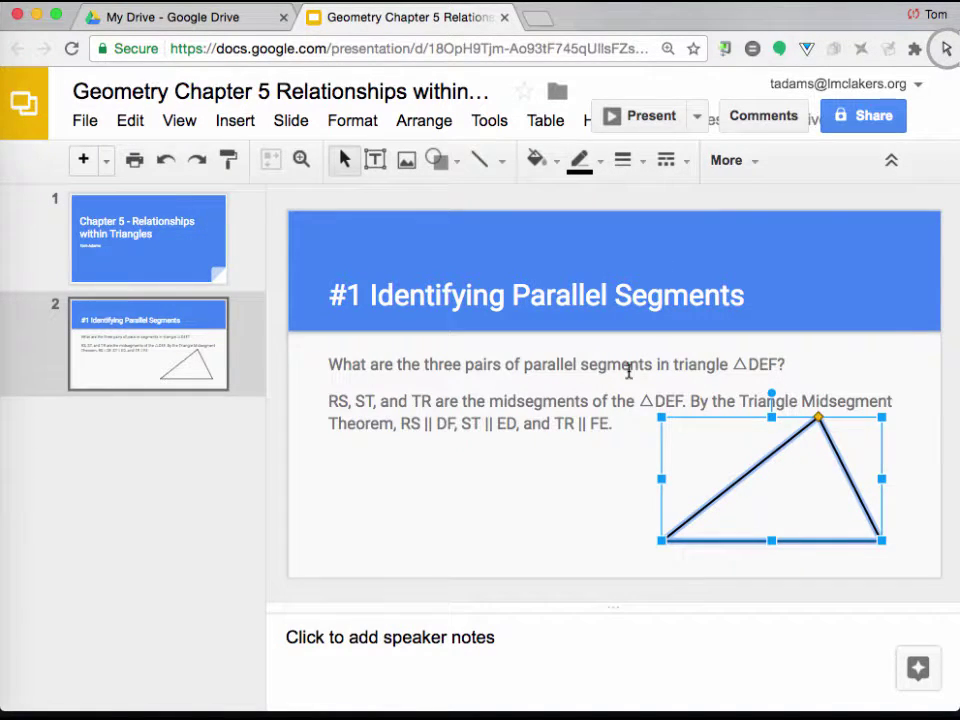
left_click(641, 512)
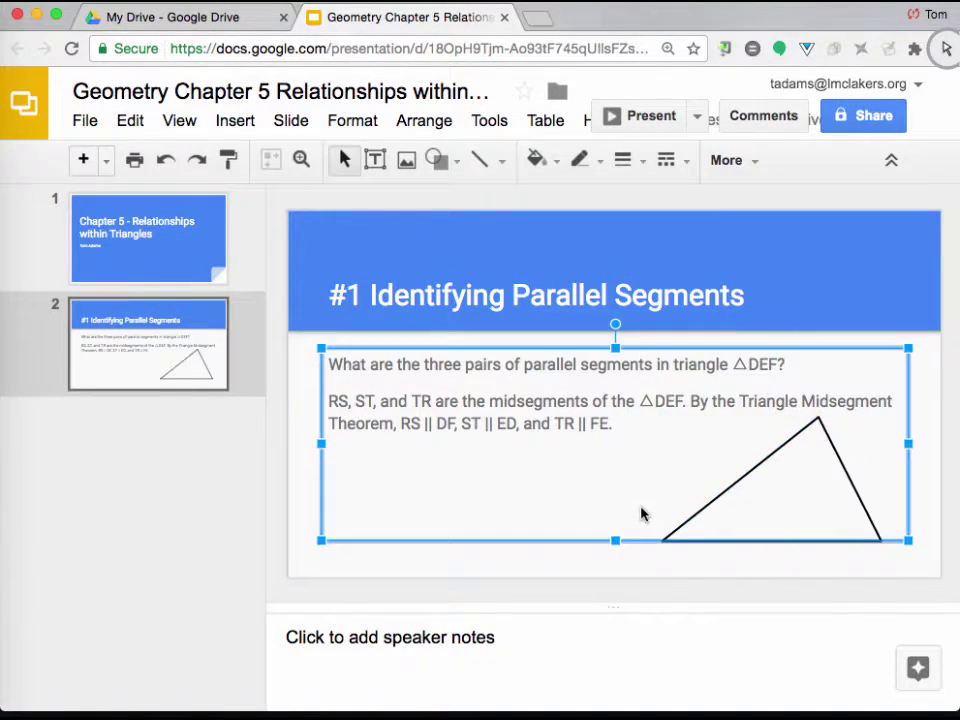
left_click(842, 465)
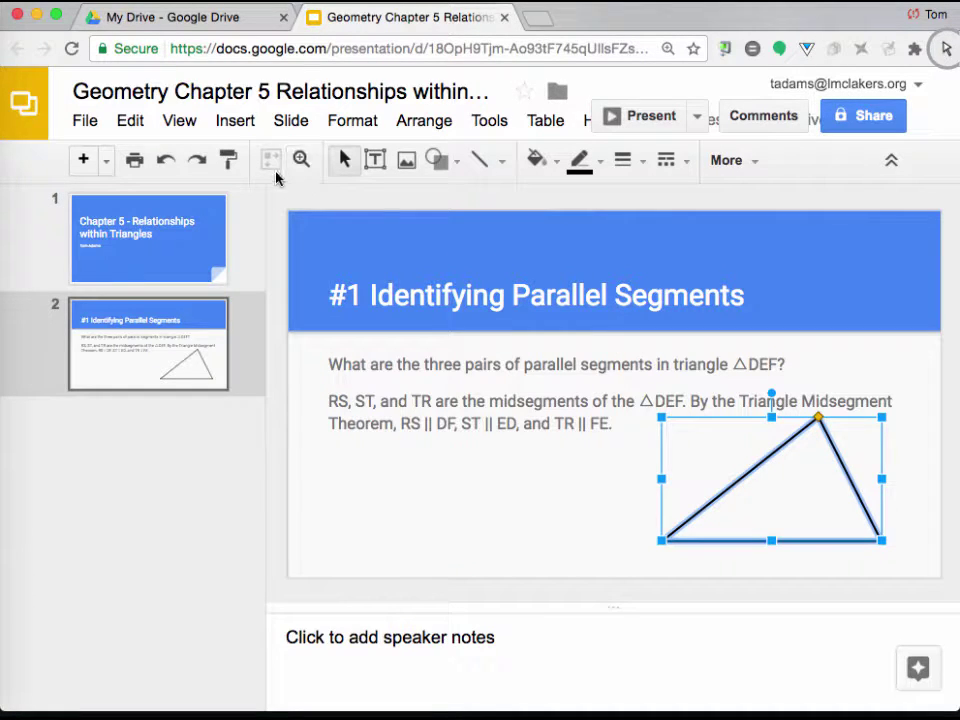
Duplicate the triangle, shrink the copy and turn it upside down.
left_click(125, 128)
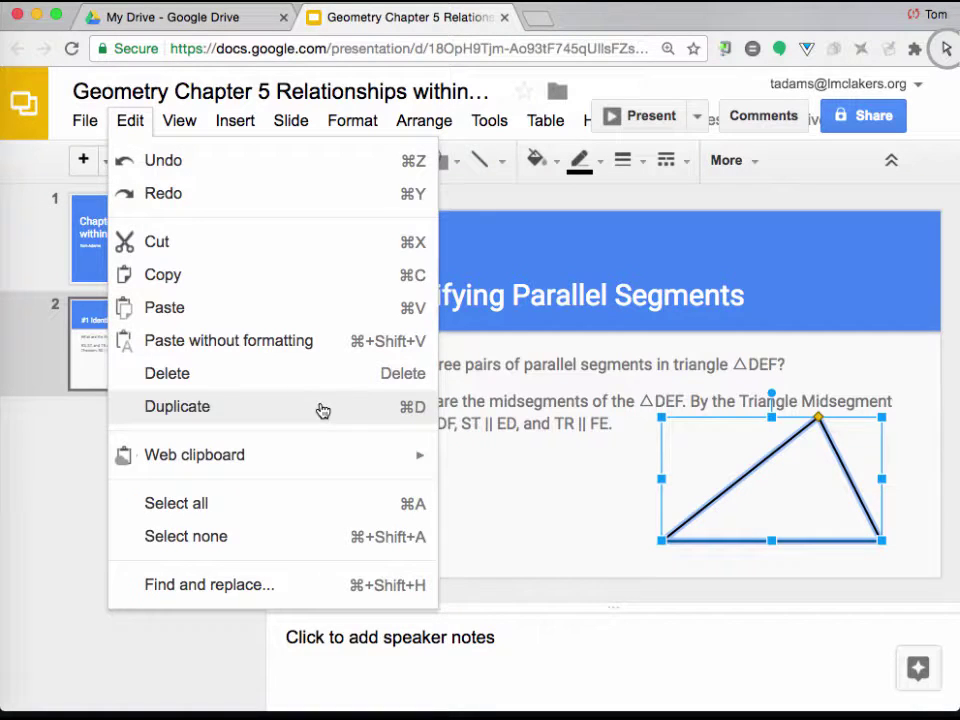
left_click(320, 408)
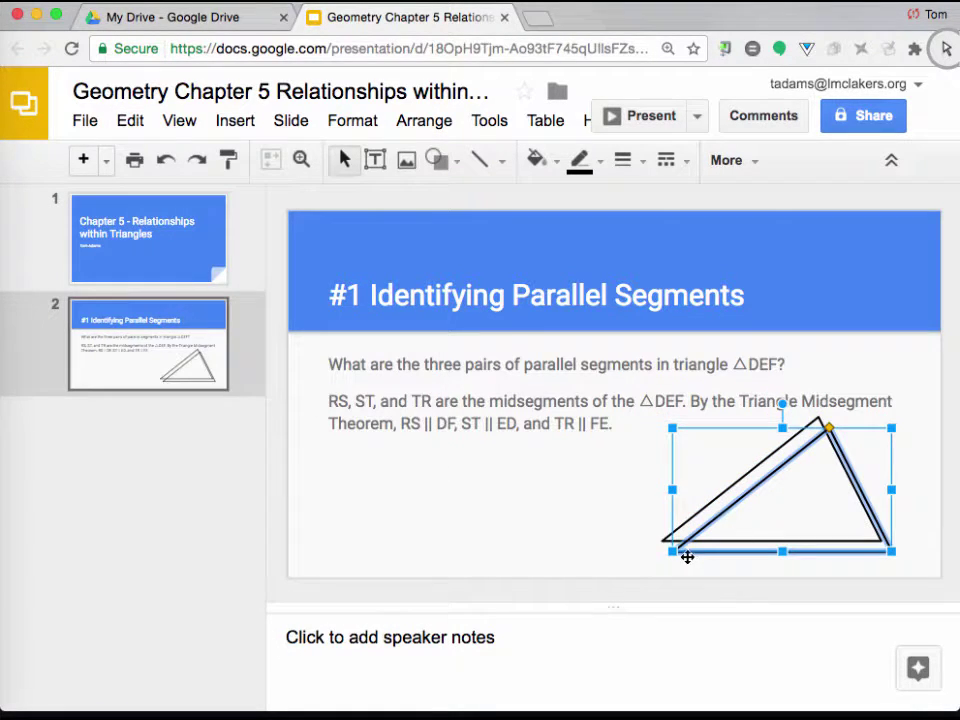
left_click_drag(671, 553, 780, 491)
left_click_drag(849, 443, 735, 496)
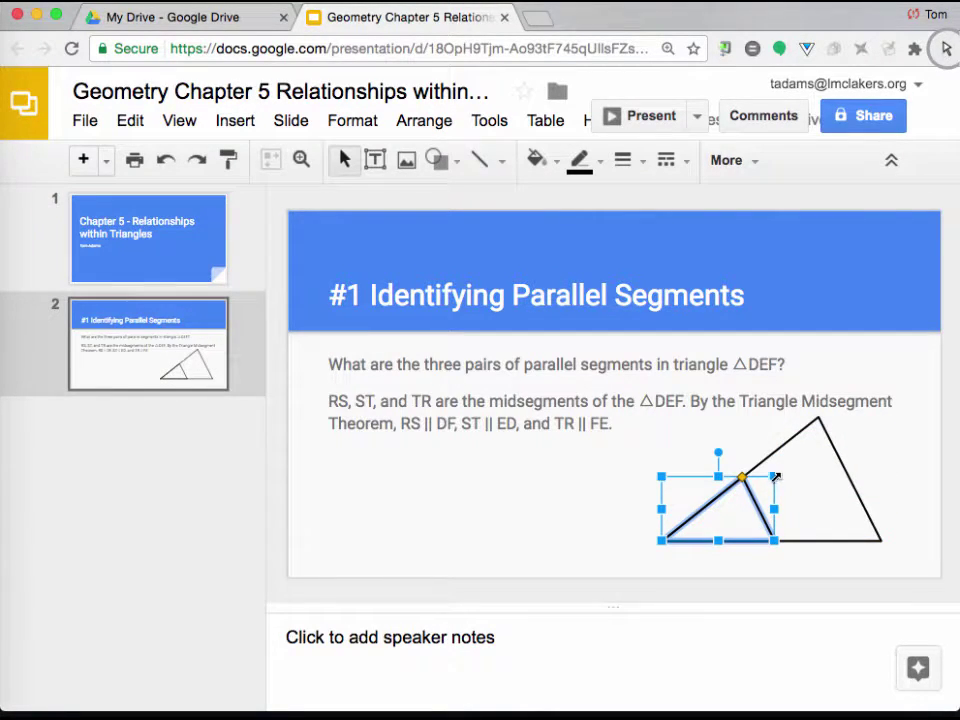
left_click_drag(776, 477, 787, 470)
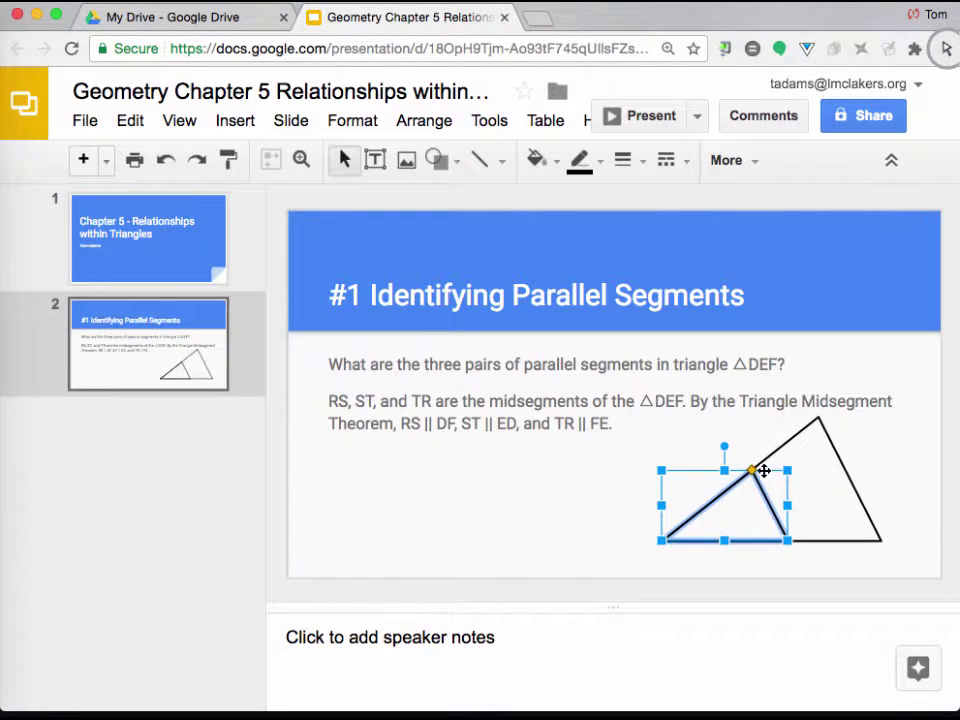
left_click_drag(724, 445, 726, 557)
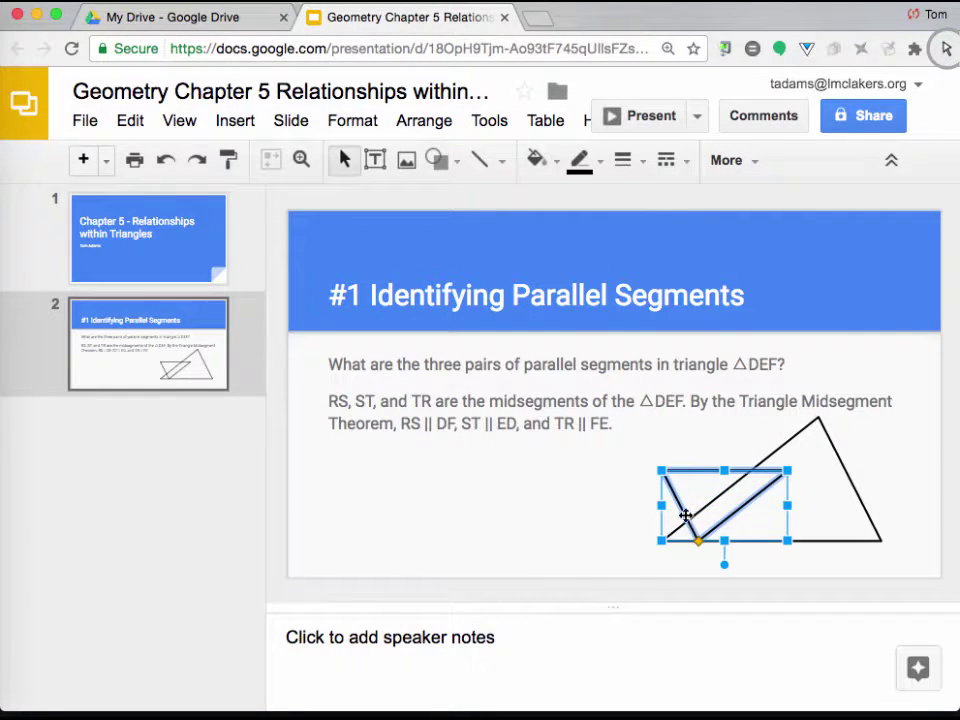
Position the inverted copy so its corners touch the big triangle's side midpoints.
left_click_drag(681, 514, 752, 519)
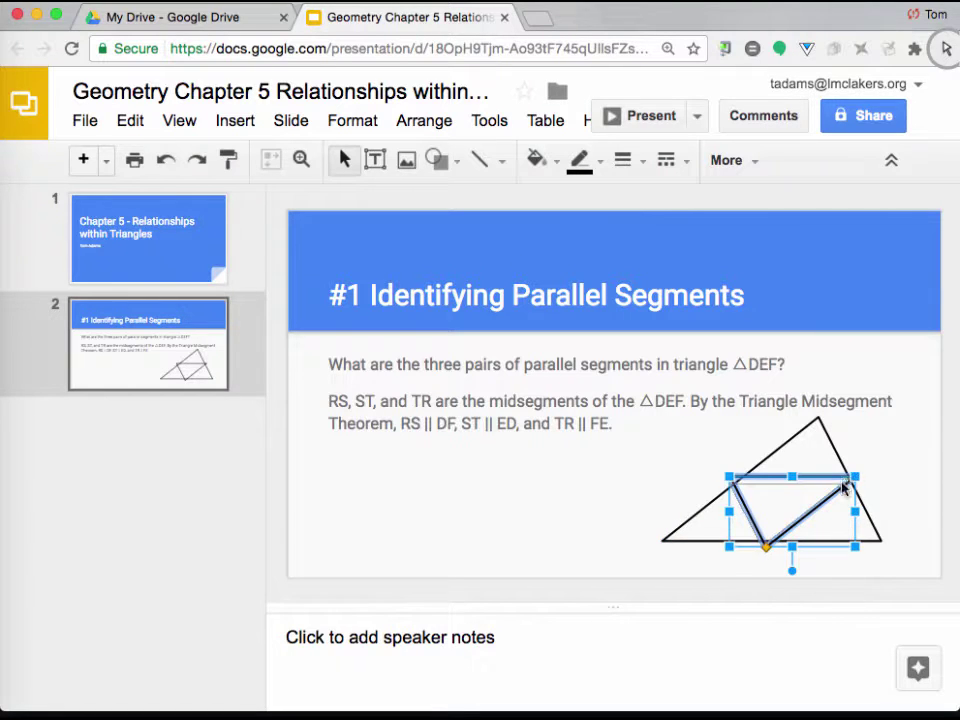
left_click_drag(761, 506, 774, 492)
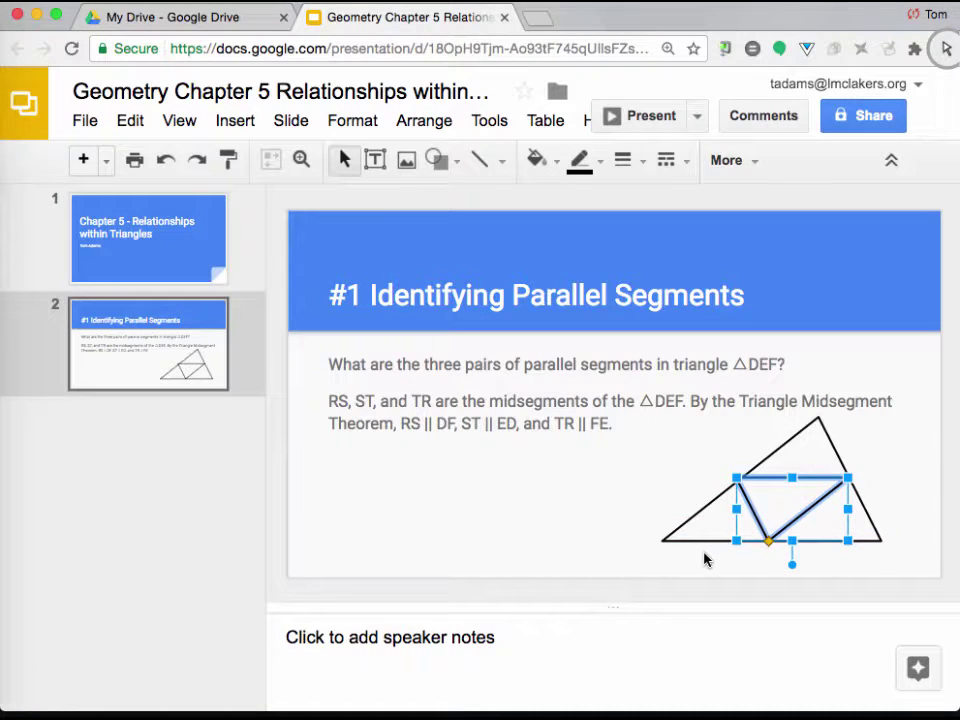
left_click(704, 560)
left_click(738, 485)
left_click_drag(735, 477, 740, 480)
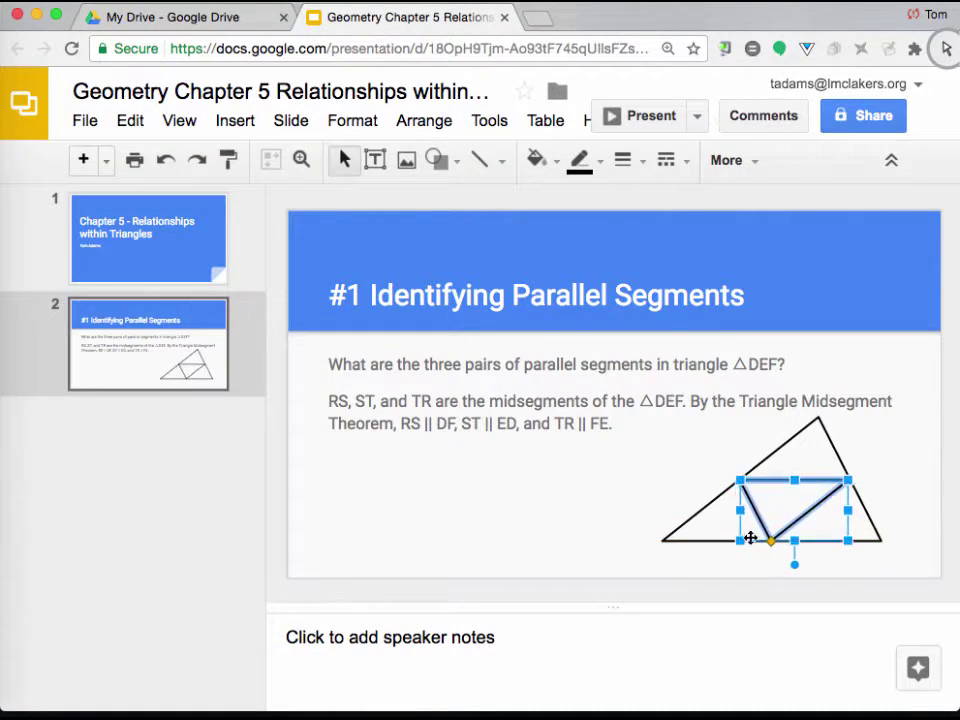
left_click(754, 572)
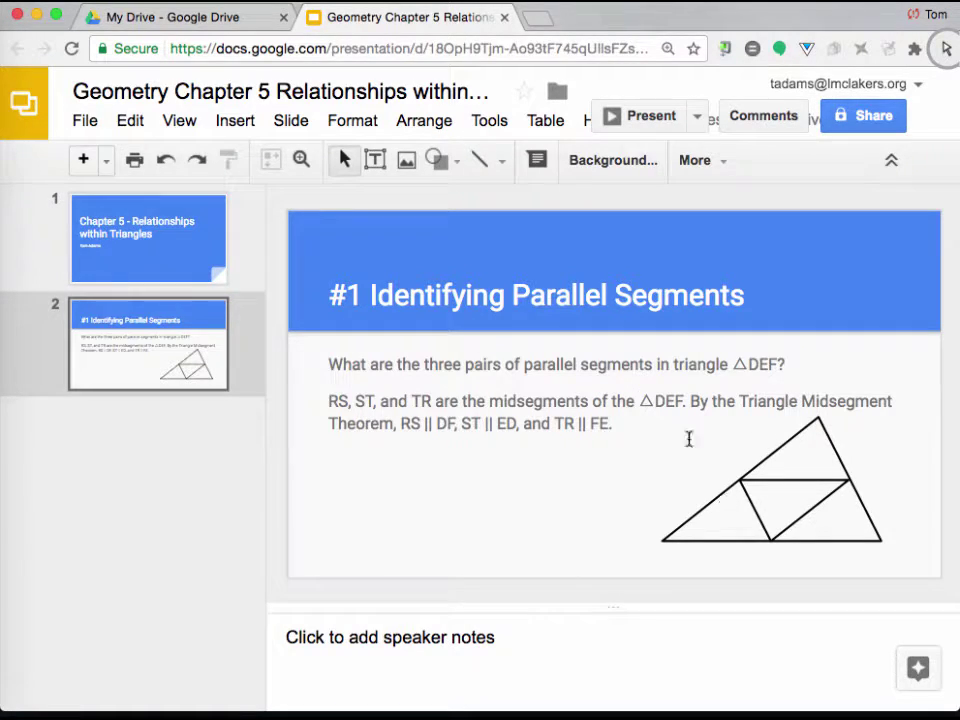
Undo an accidental squash of the figure and move the body text box to the left.
left_click(606, 516)
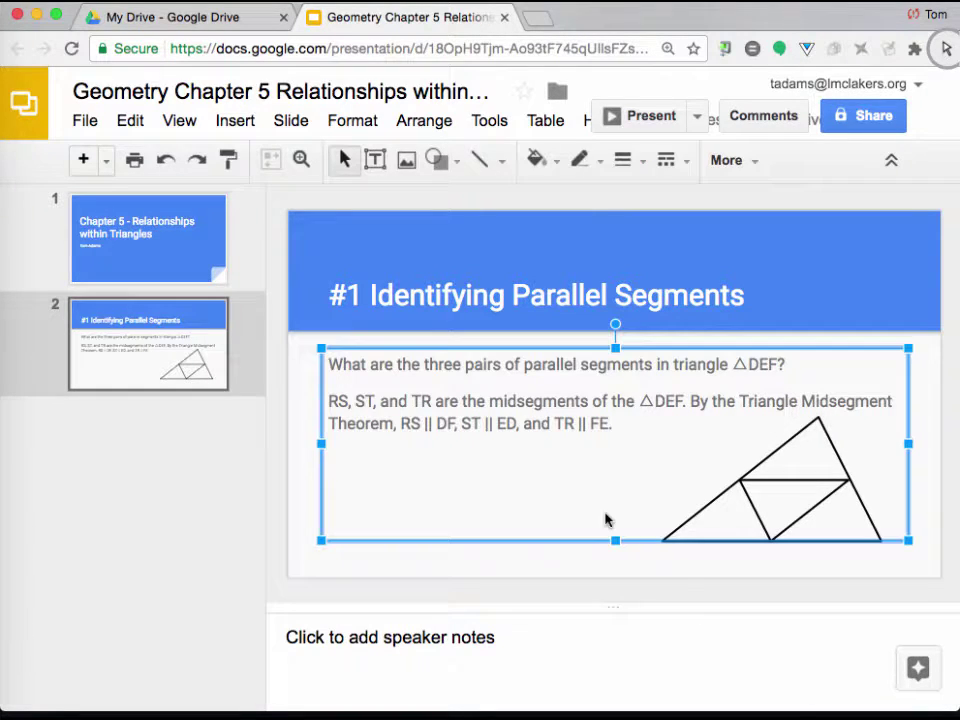
left_click(666, 562)
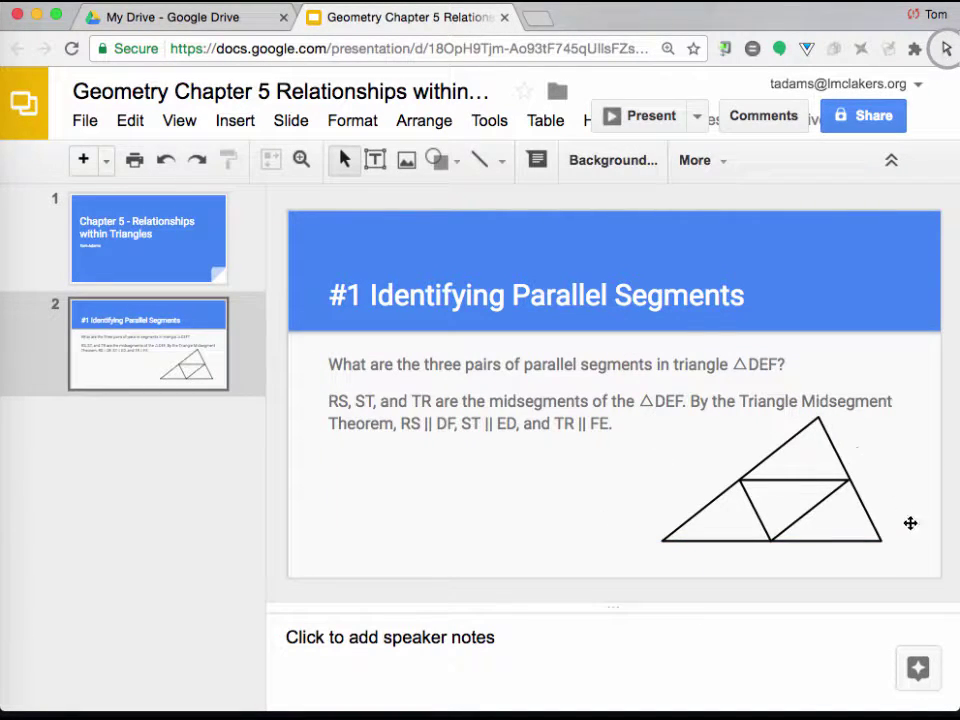
left_click_drag(921, 558, 657, 420)
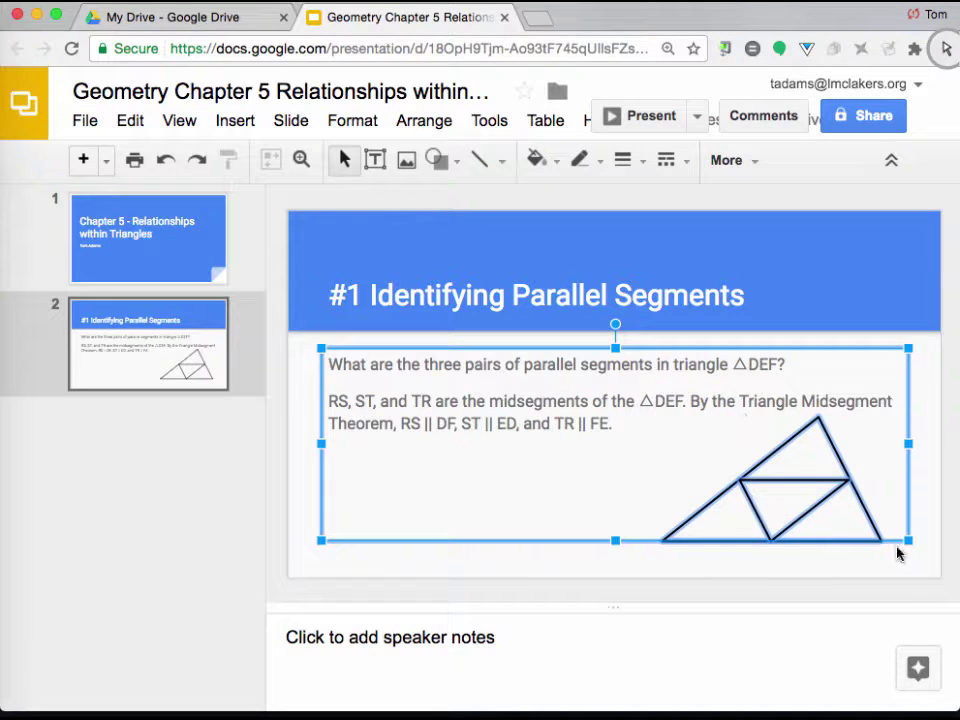
left_click_drag(908, 560, 646, 436)
left_click_drag(616, 450, 616, 449)
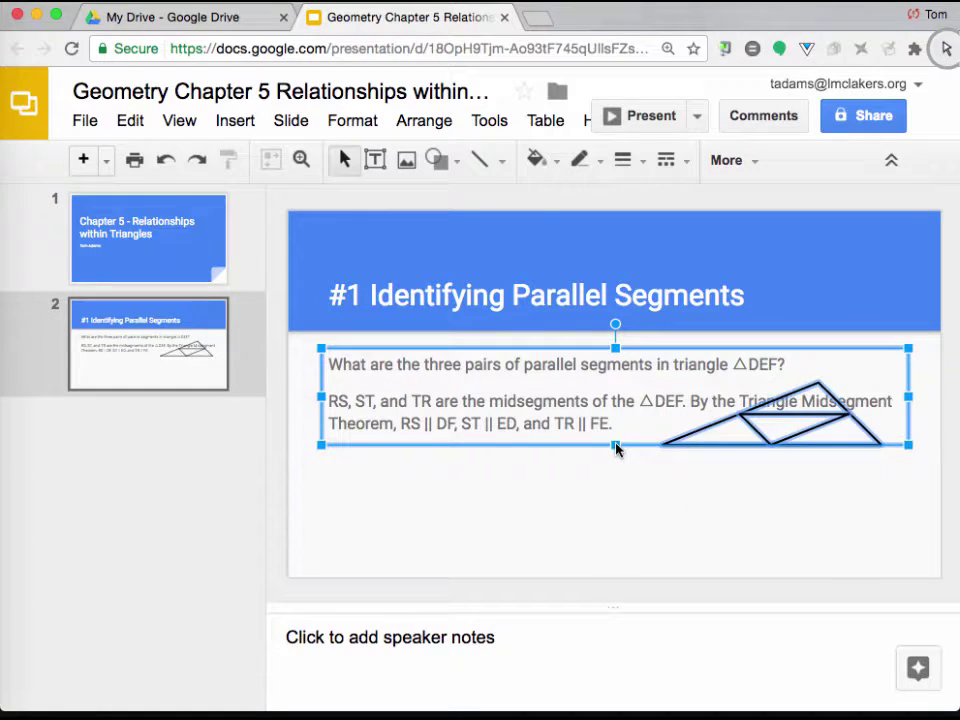
key("super+z")
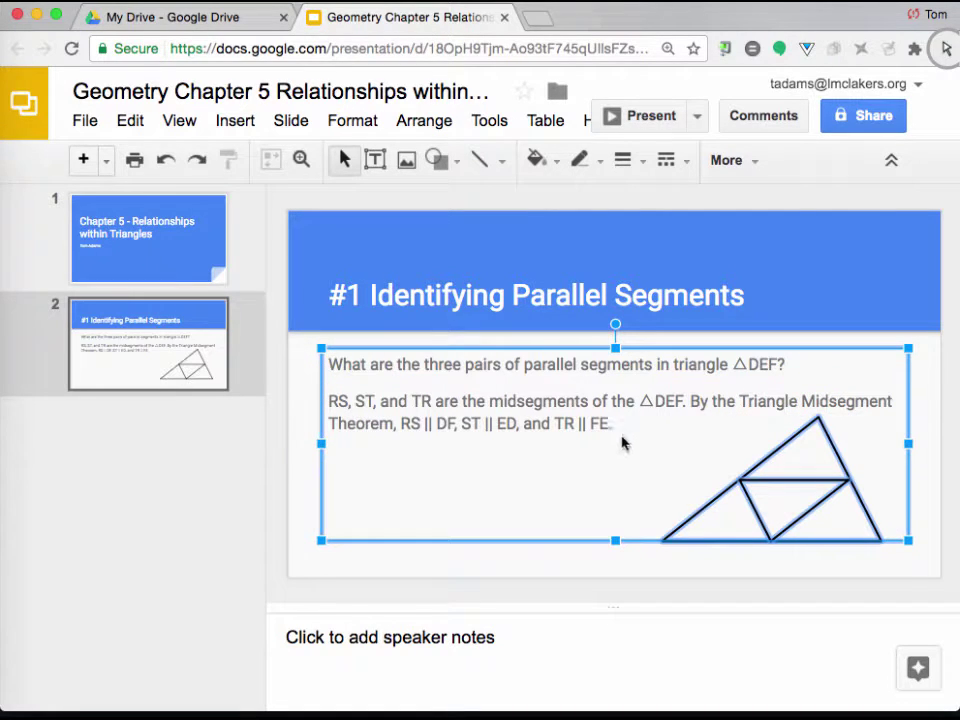
left_click(866, 302)
left_click(727, 400)
left_click_drag(602, 349, 426, 345)
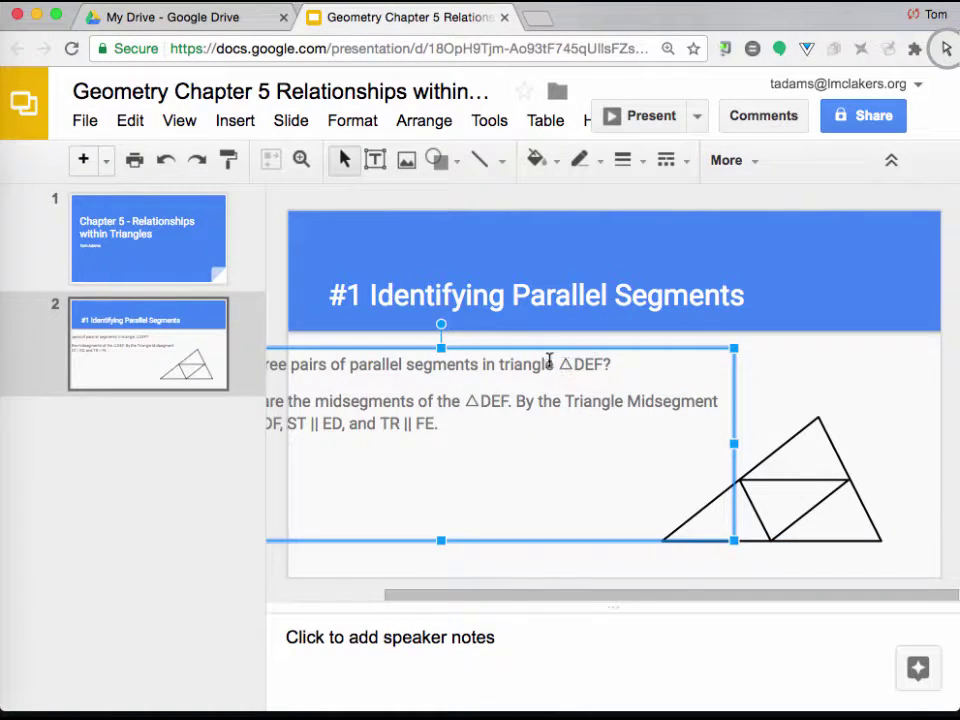
left_click_drag(547, 352, 371, 356)
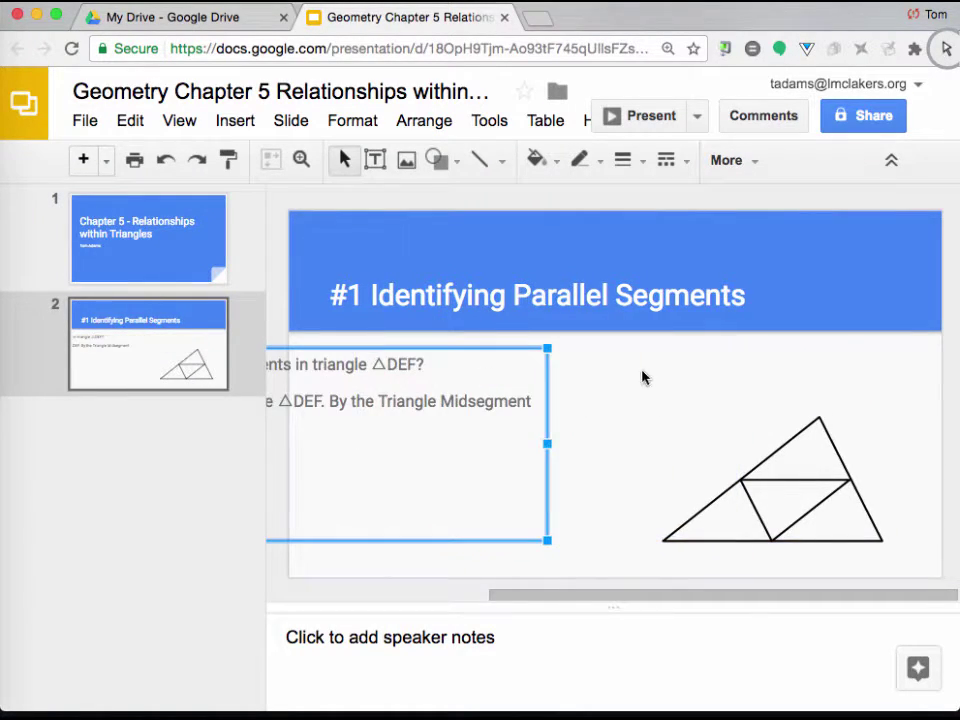
left_click(570, 383)
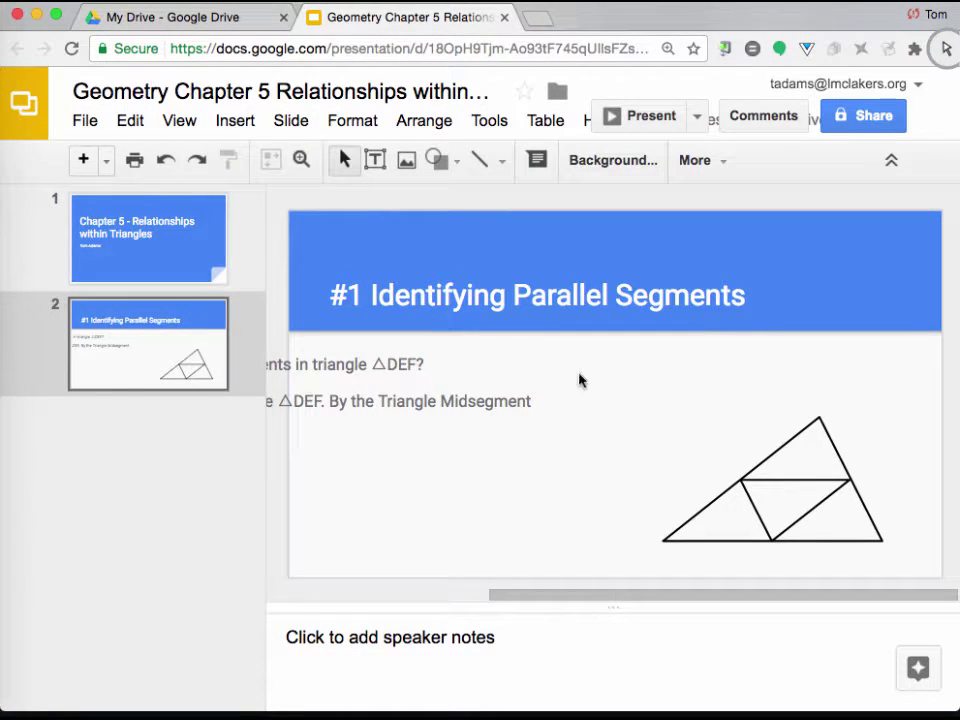
Shrink the triangle drawing and move it up and to the right.
mouse_move(579, 376)
left_mouse_down()
mouse_move(919, 476)
mouse_move(948, 579)
left_mouse_up()
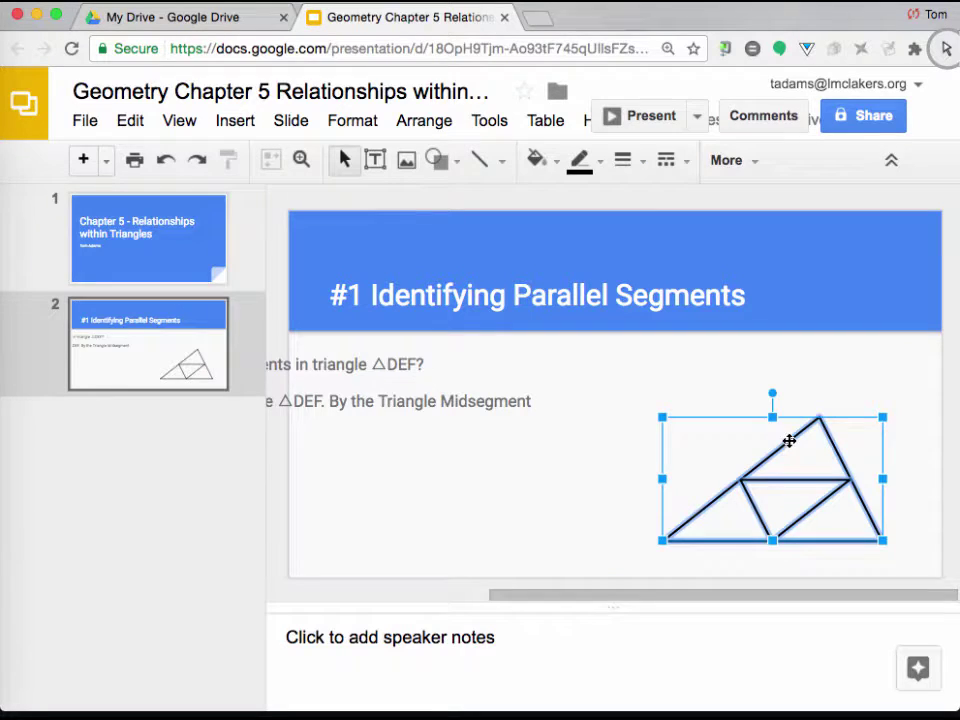
left_click_drag(884, 416, 855, 434)
mouse_move(791, 463)
left_mouse_down()
mouse_move(851, 426)
mouse_move(866, 397)
mouse_move(851, 433)
left_mouse_up()
Move and resize the question-and-answer text box so its text wraps left of the triangle.
left_click(449, 419)
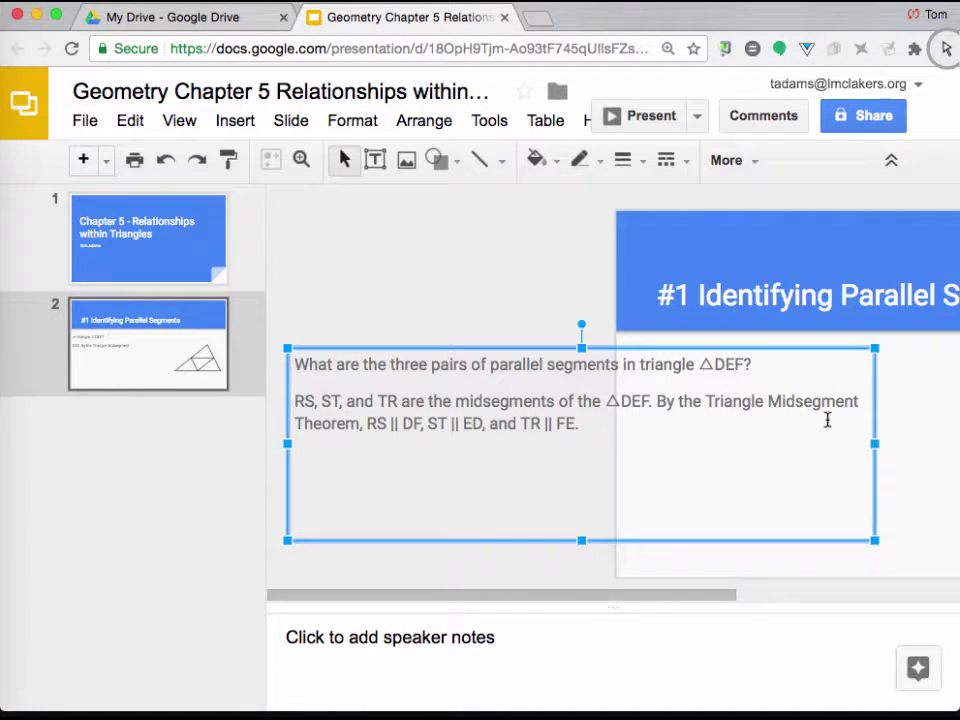
left_click_drag(487, 351, 637, 358)
left_click_drag(452, 454, 655, 452)
left_click_drag(671, 597, 837, 597)
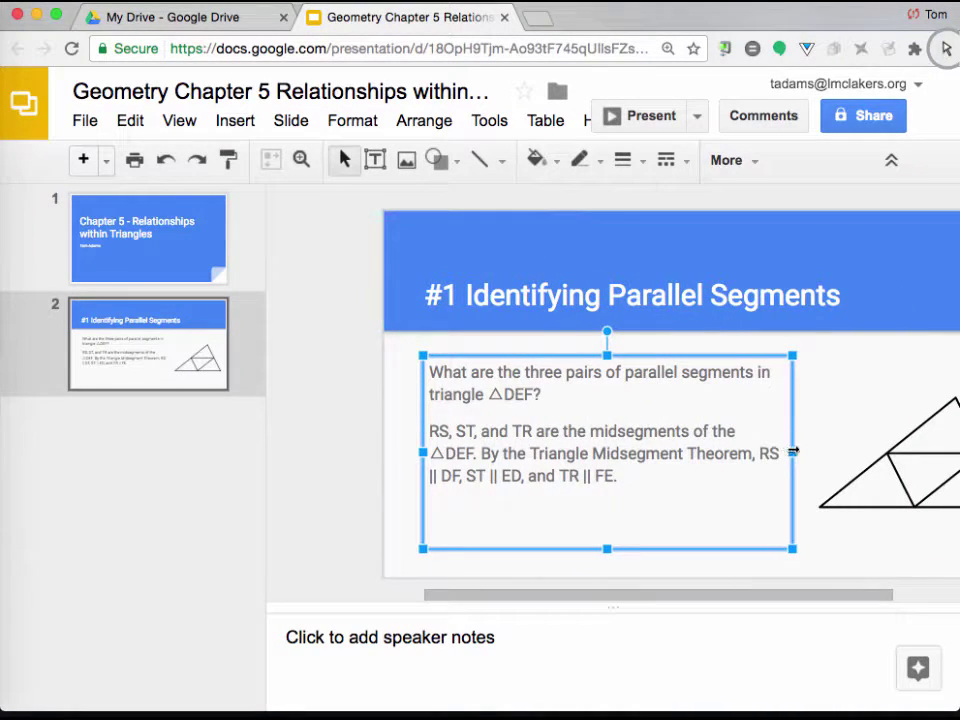
left_click_drag(607, 356, 607, 342)
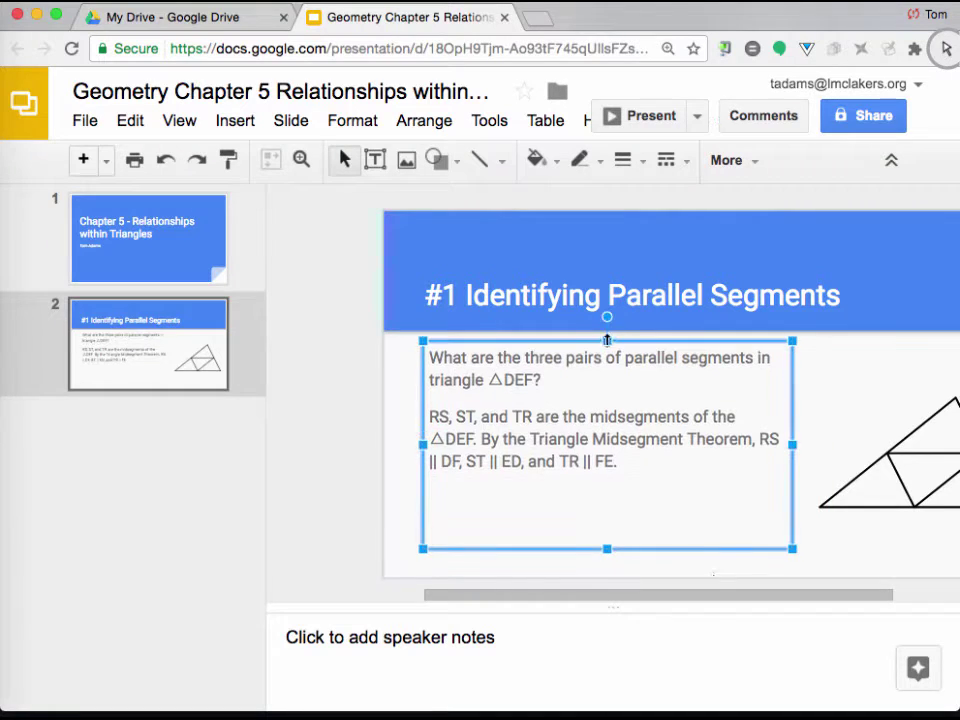
left_click_drag(697, 597, 836, 607)
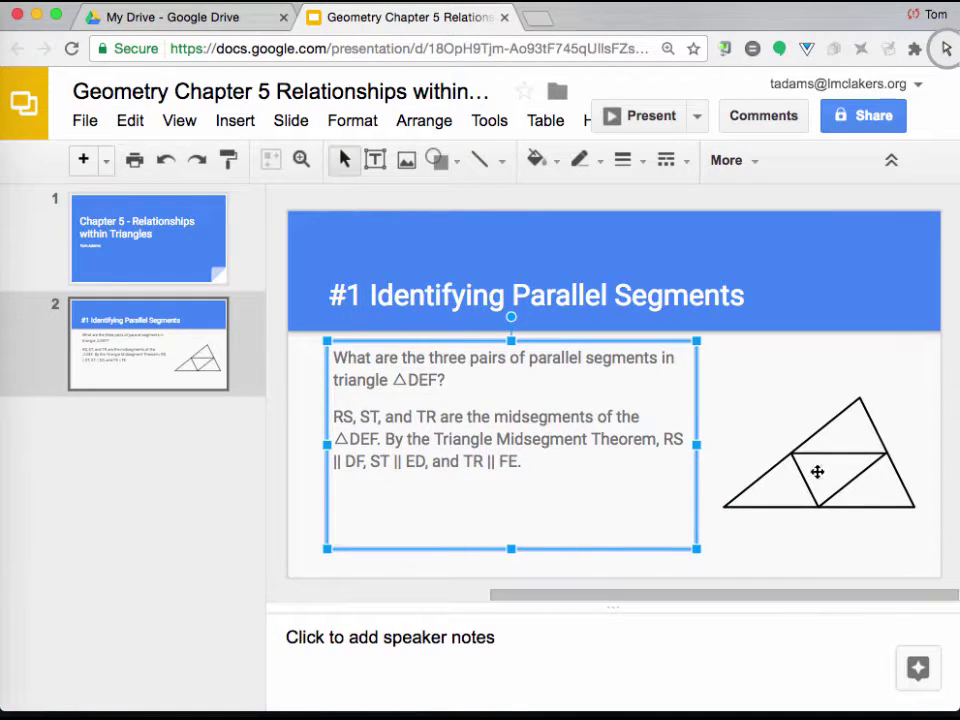
left_click(790, 410)
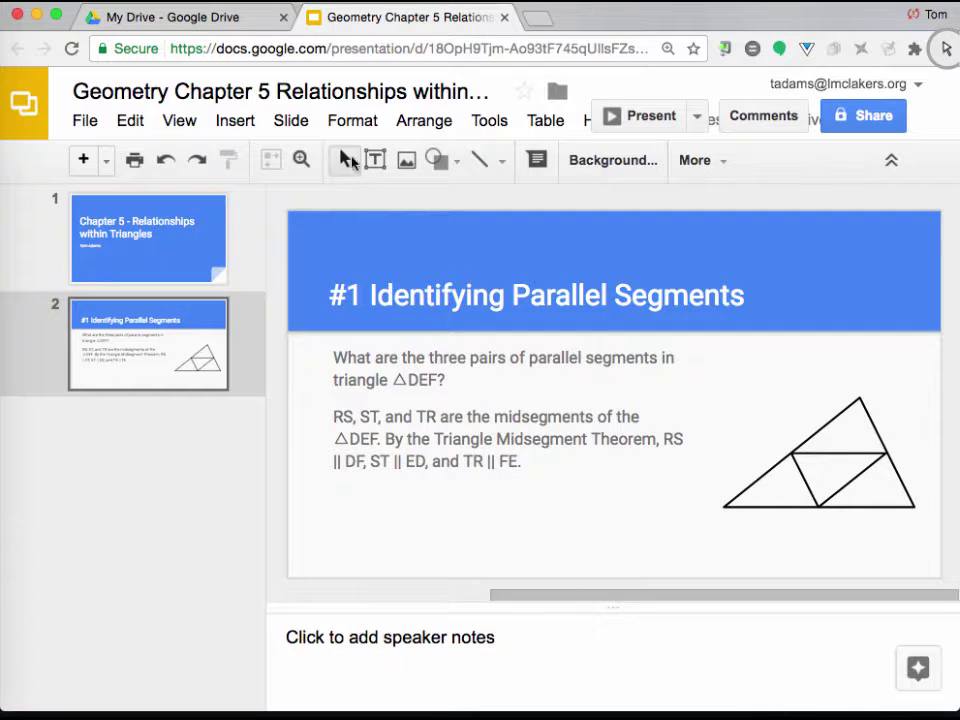
Draw a short line above the triangle and make it red with 3px weight.
left_click(438, 162)
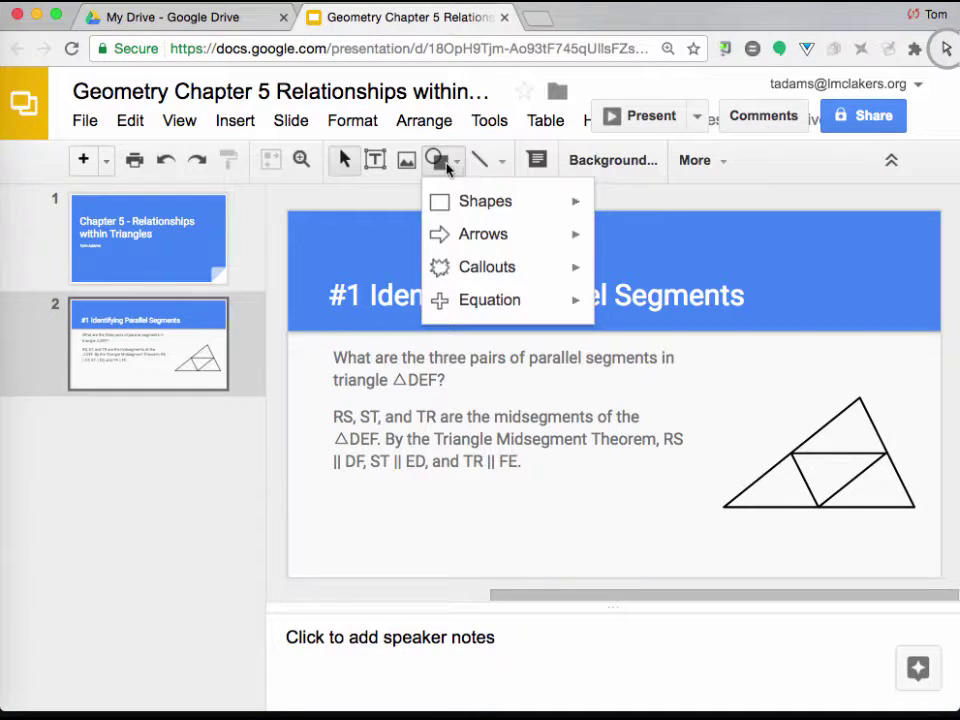
left_click(501, 165)
left_click(505, 200)
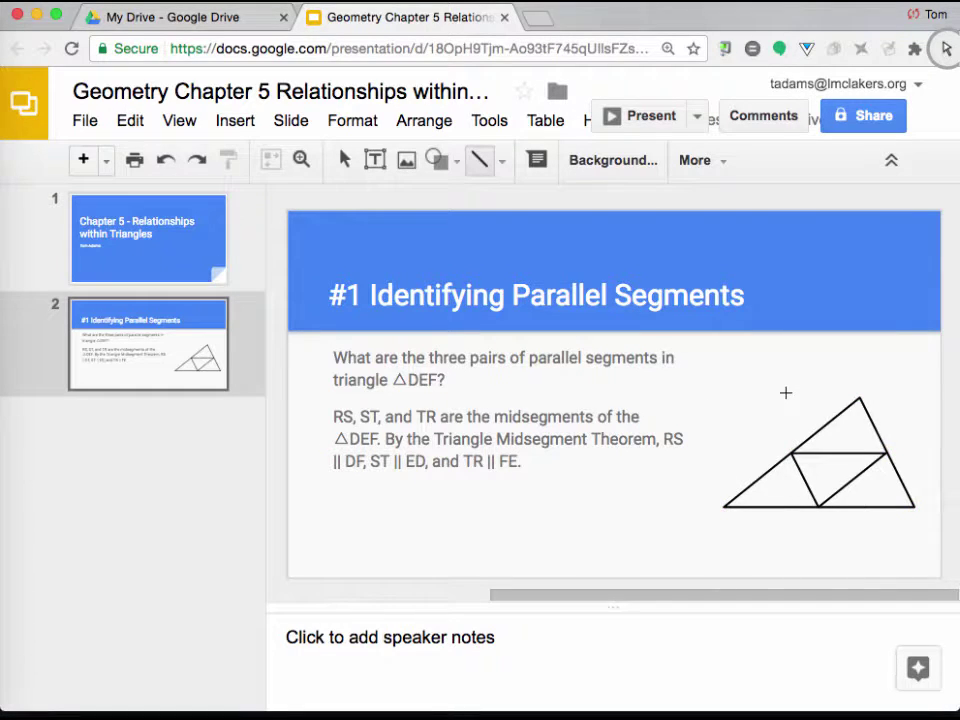
left_click_drag(801, 403, 800, 402)
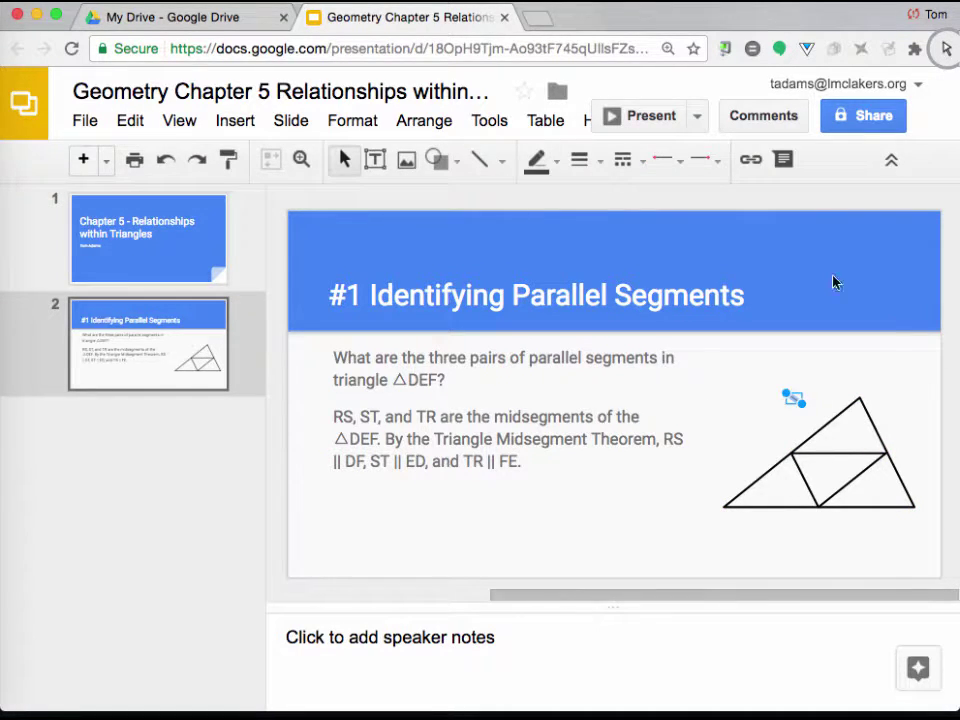
left_click(557, 161)
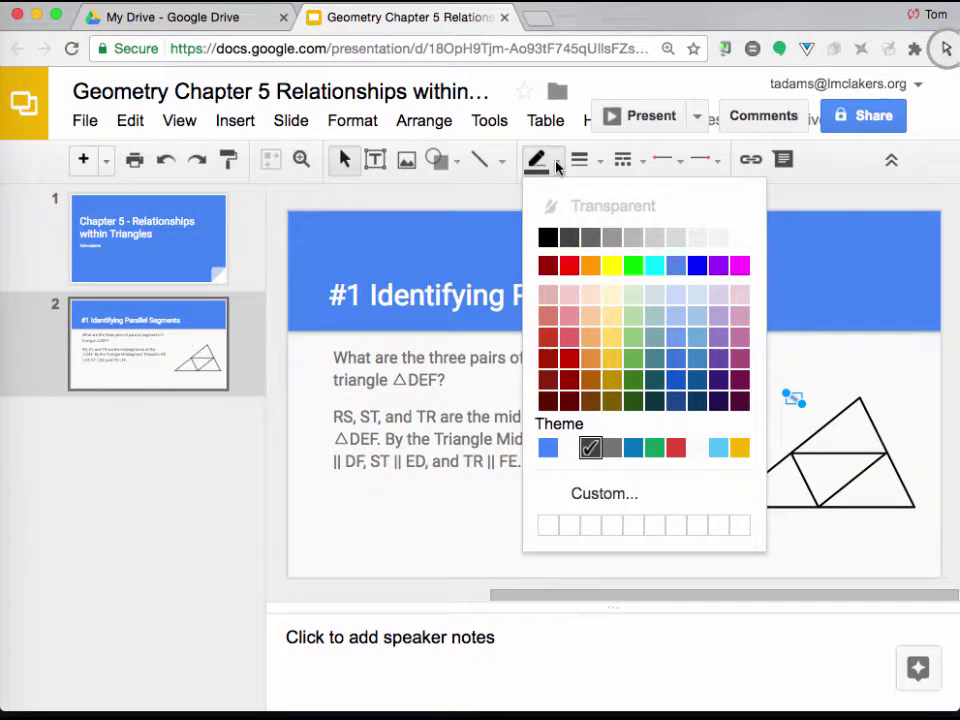
left_click(572, 268)
left_click(582, 161)
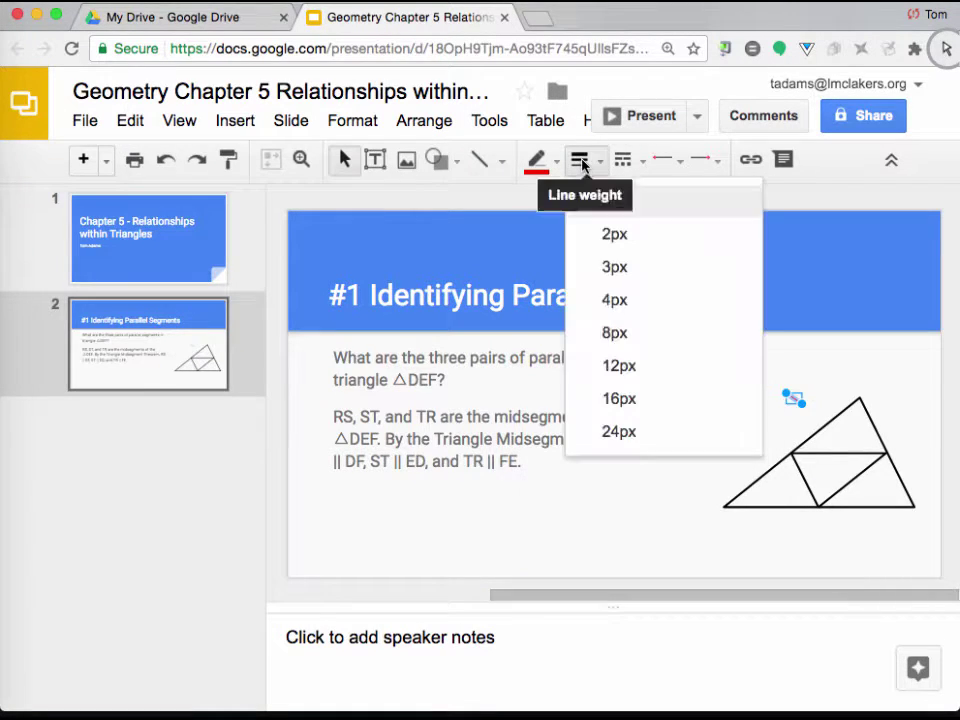
left_click(612, 268)
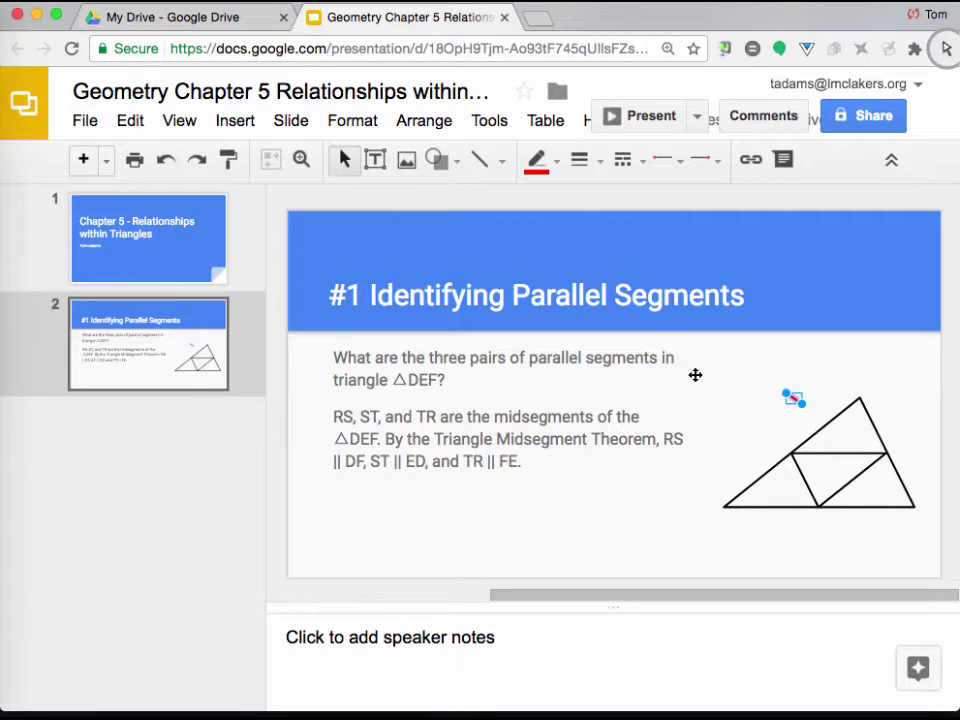
Duplicate the red line several times and drag ticks onto the triangle's left side.
left_click(118, 126)
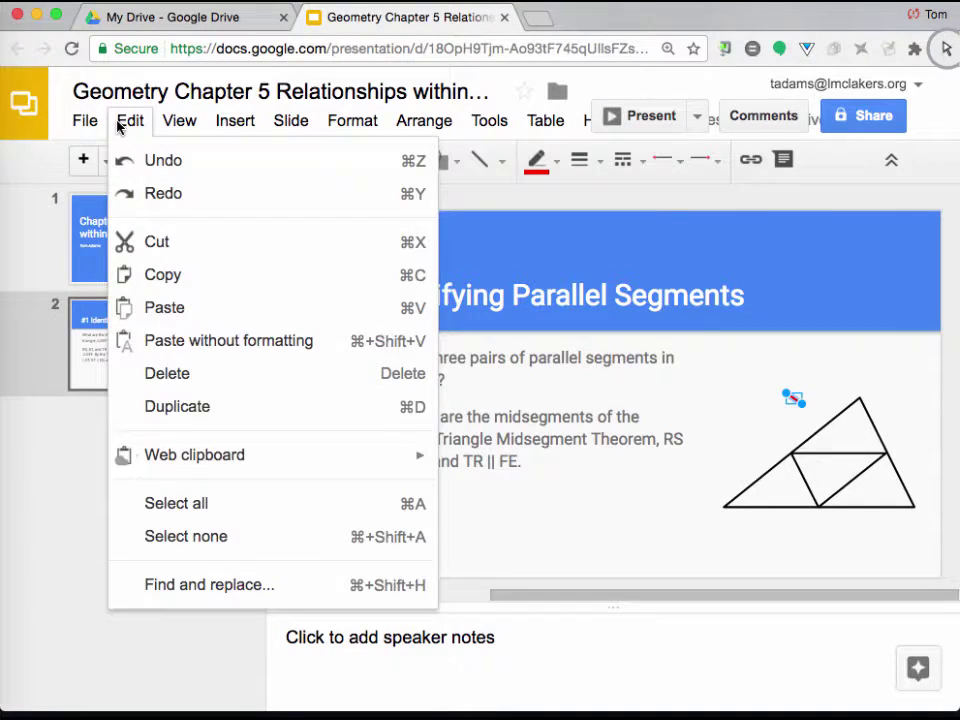
left_click(222, 414)
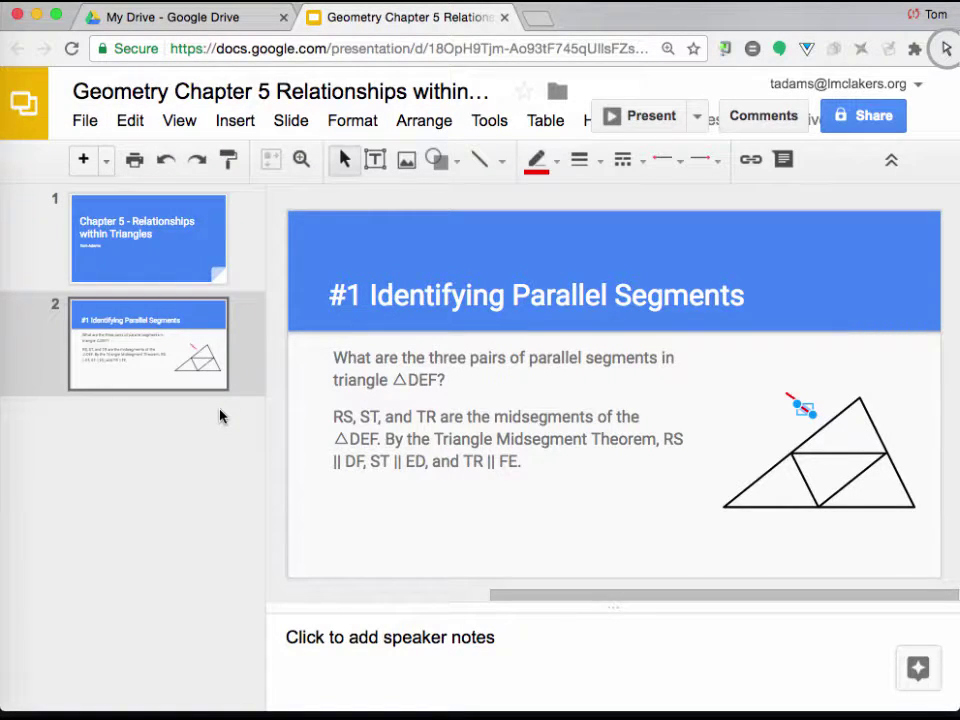
key("super+d")
key("super+d")
key("super+d")
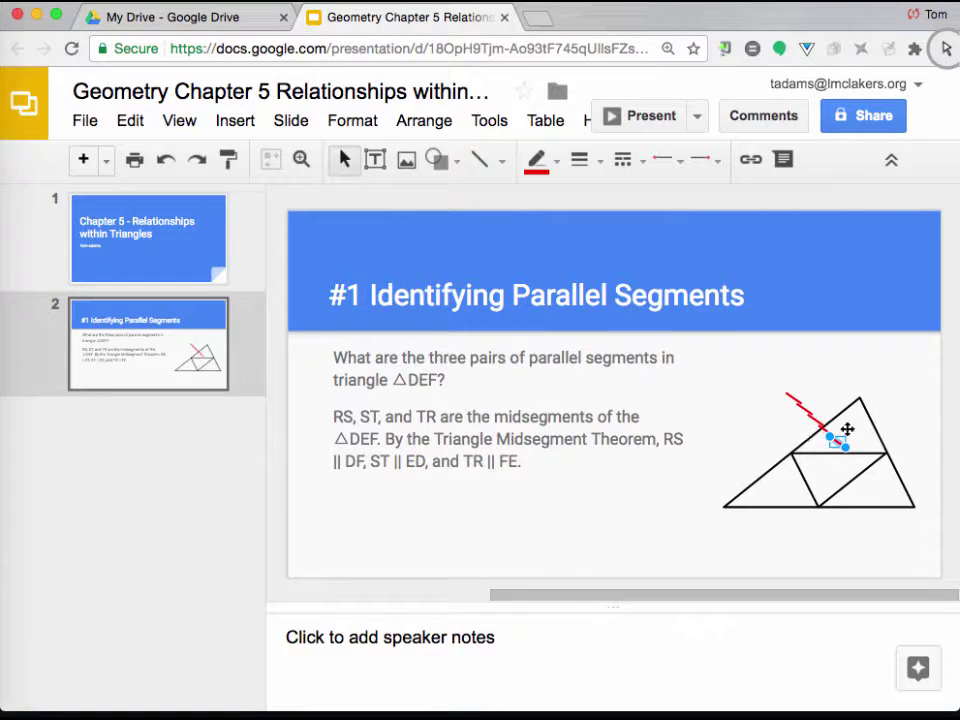
left_click_drag(839, 442, 760, 474)
left_click_drag(810, 420, 518, 500)
Adjust a tick on the triangle's upper side and place another on its right side.
left_click(827, 431)
left_click_drag(834, 422, 838, 418)
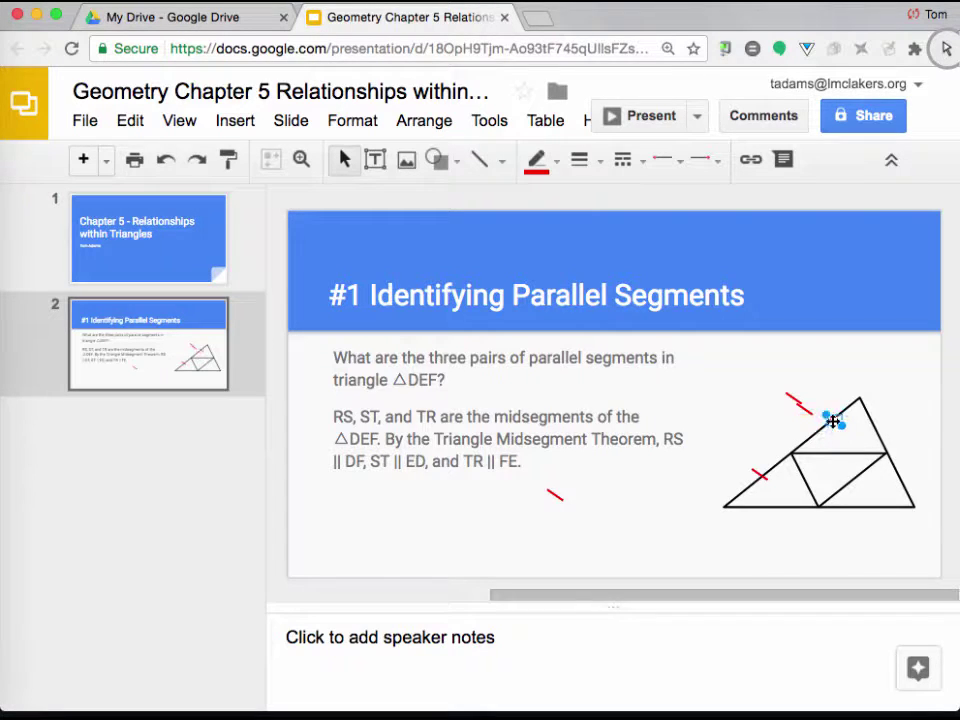
left_click(896, 396)
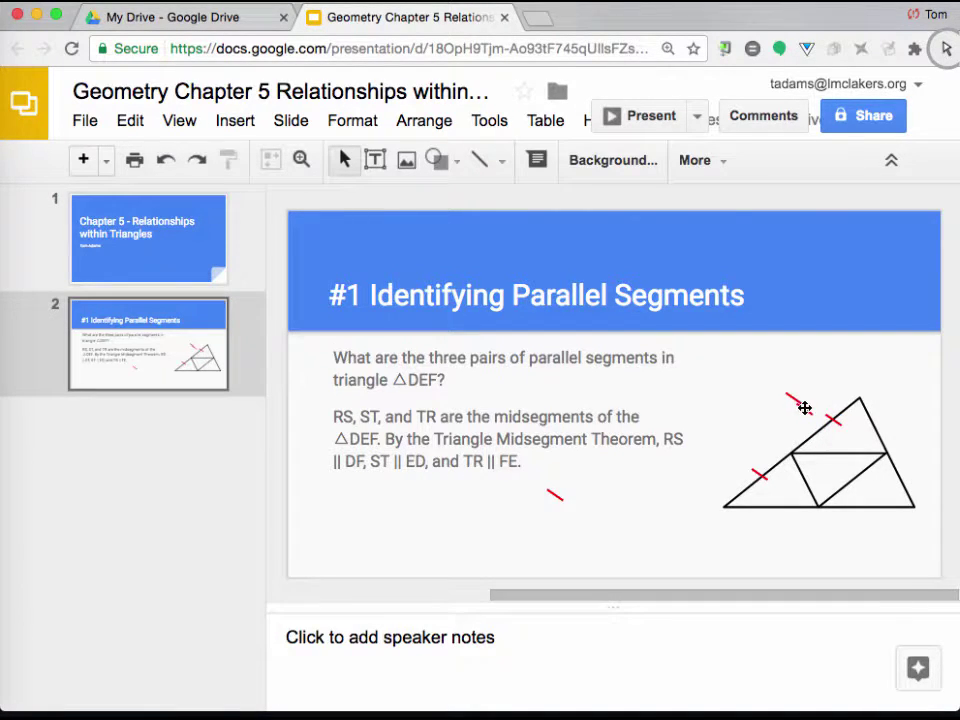
left_click_drag(803, 403, 866, 431)
left_click(901, 407)
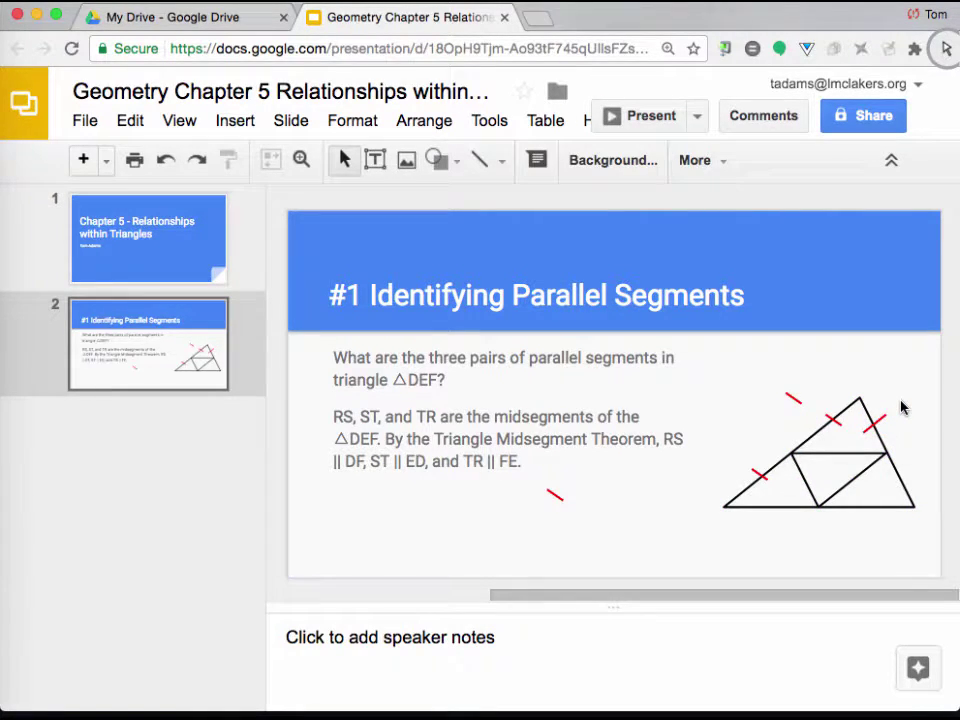
mouse_move(881, 419)
left_mouse_down()
mouse_move(874, 407)
mouse_move(879, 420)
left_mouse_up()
left_click(921, 411)
Duplicate the right-side tick and set the copy beside it to form a triple tick.
left_click(876, 412)
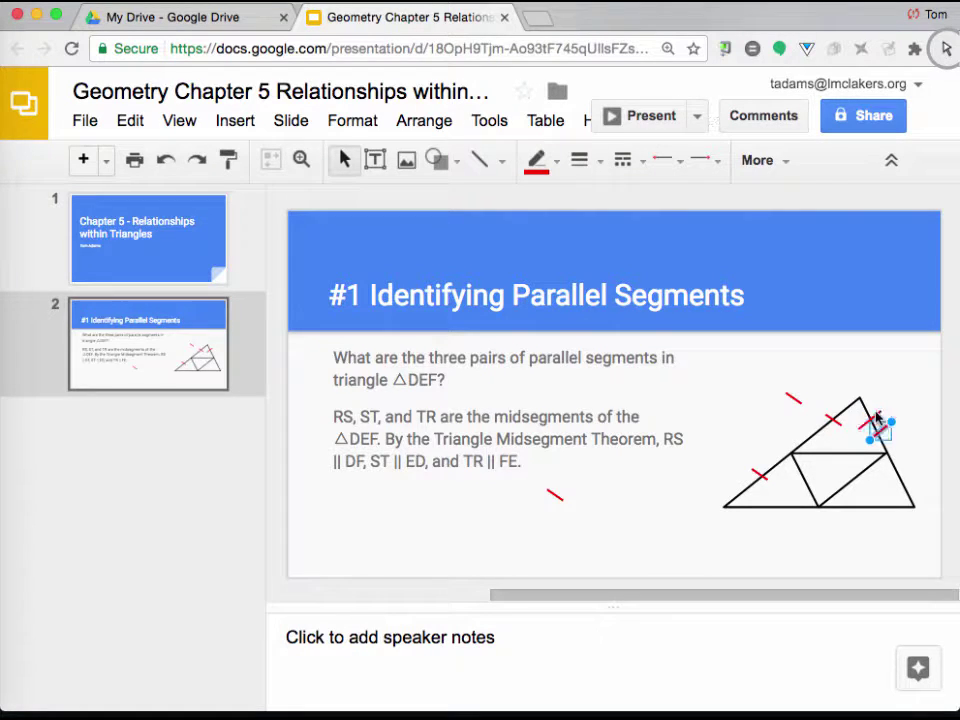
key("ctrl+d")
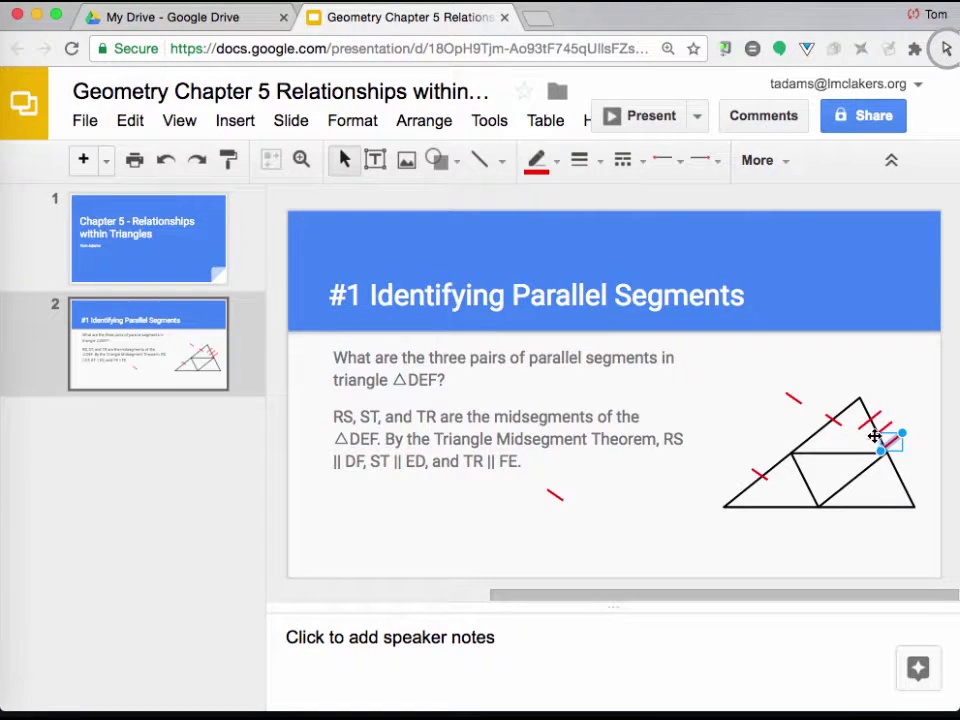
mouse_move(874, 436)
left_mouse_down()
mouse_move(864, 423)
mouse_move(888, 434)
left_mouse_up()
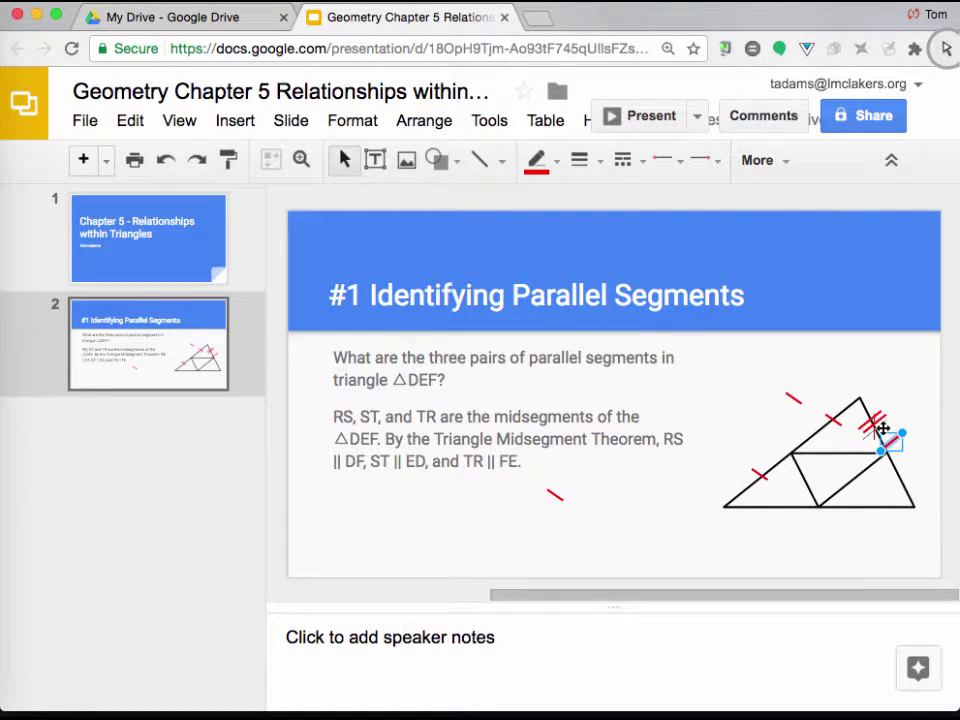
left_click_drag(883, 428, 866, 414)
left_click(904, 426)
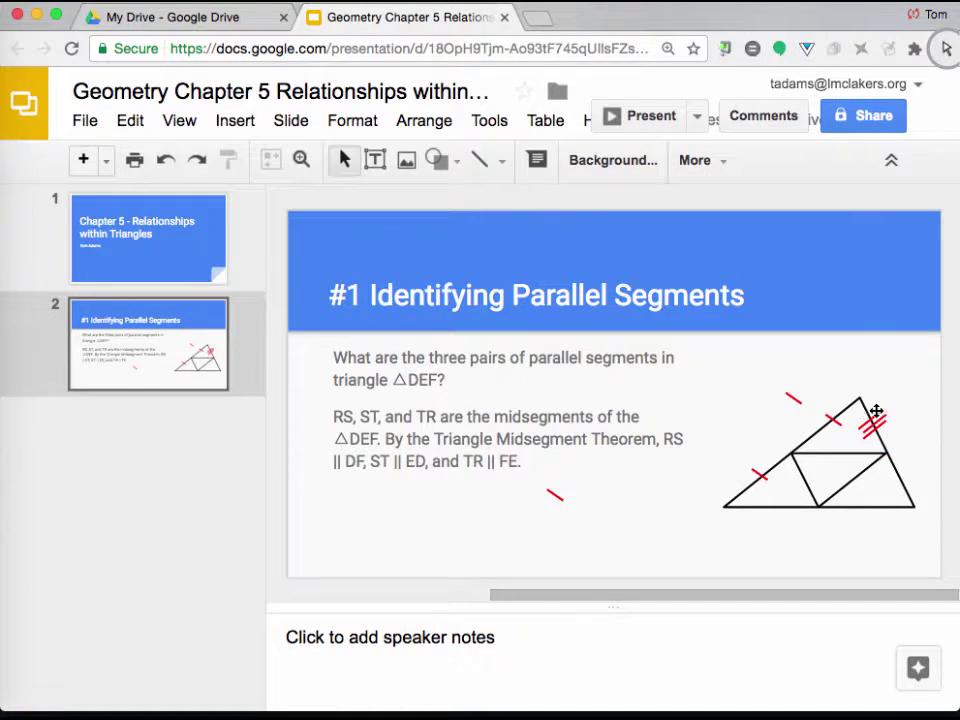
Tidy the upper right tick cluster and place two red ticks on the triangle's base.
left_click_drag(878, 424, 900, 390)
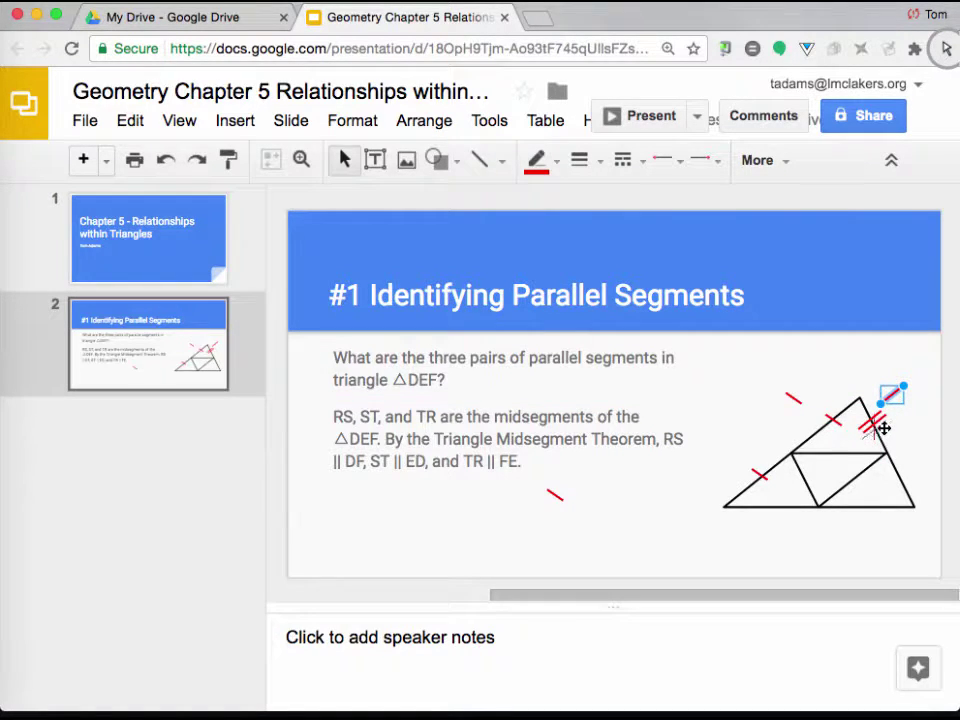
left_click_drag(884, 428, 880, 424)
left_click_drag(793, 398, 780, 511)
key("ctrl+d")
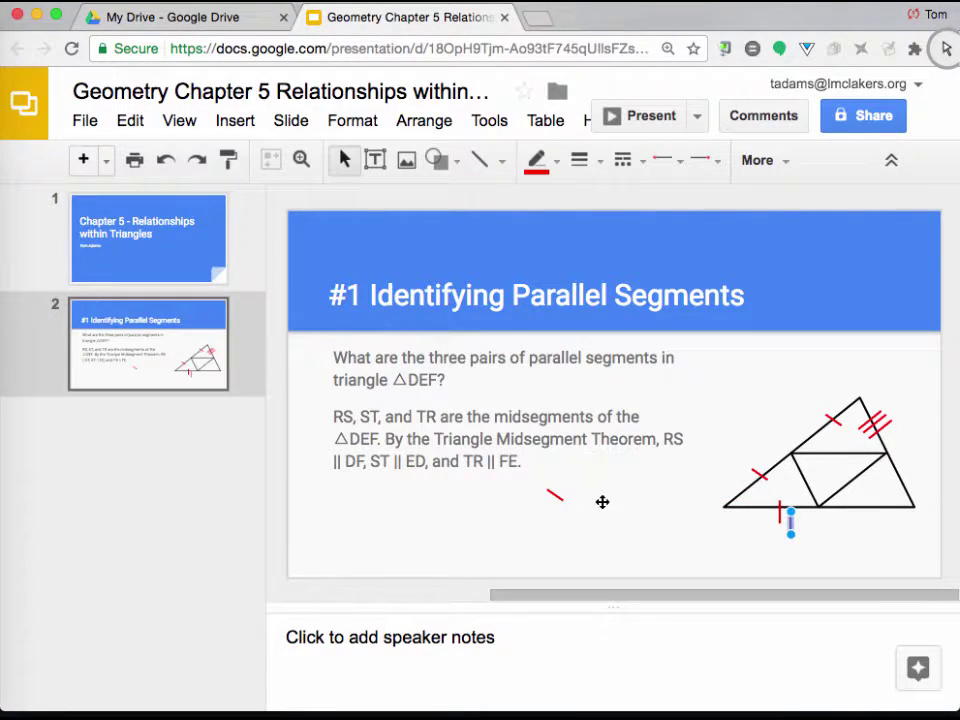
left_click_drag(791, 521, 879, 510)
key("ctrl+d")
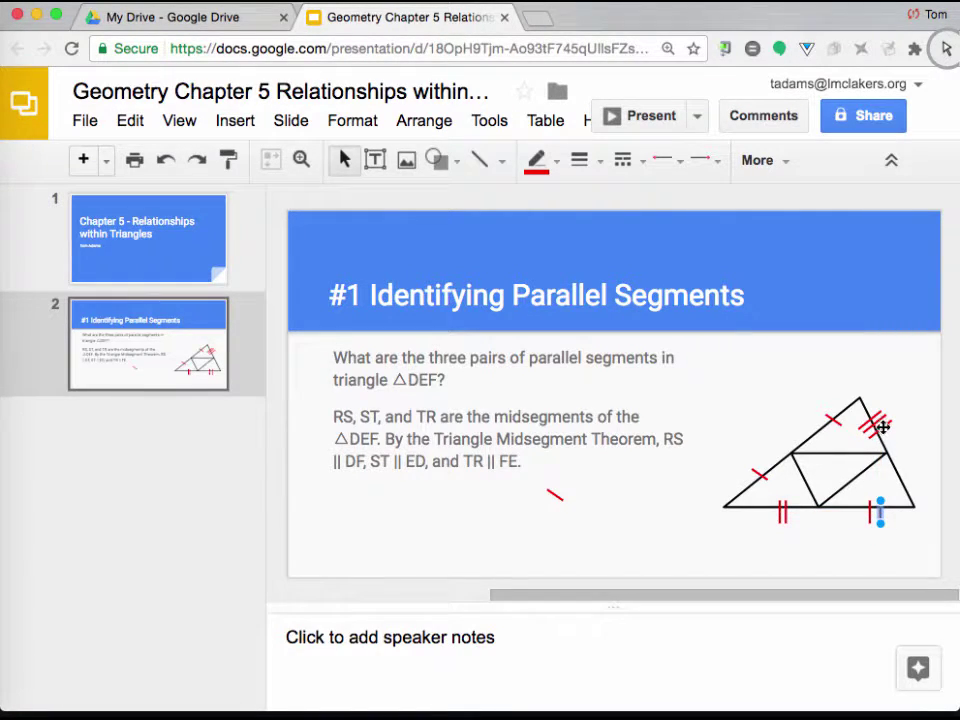
Copy the triple tick further down the right side and delete the stray tick below the text.
left_click(880, 428)
left_click_drag(879, 427, 885, 432)
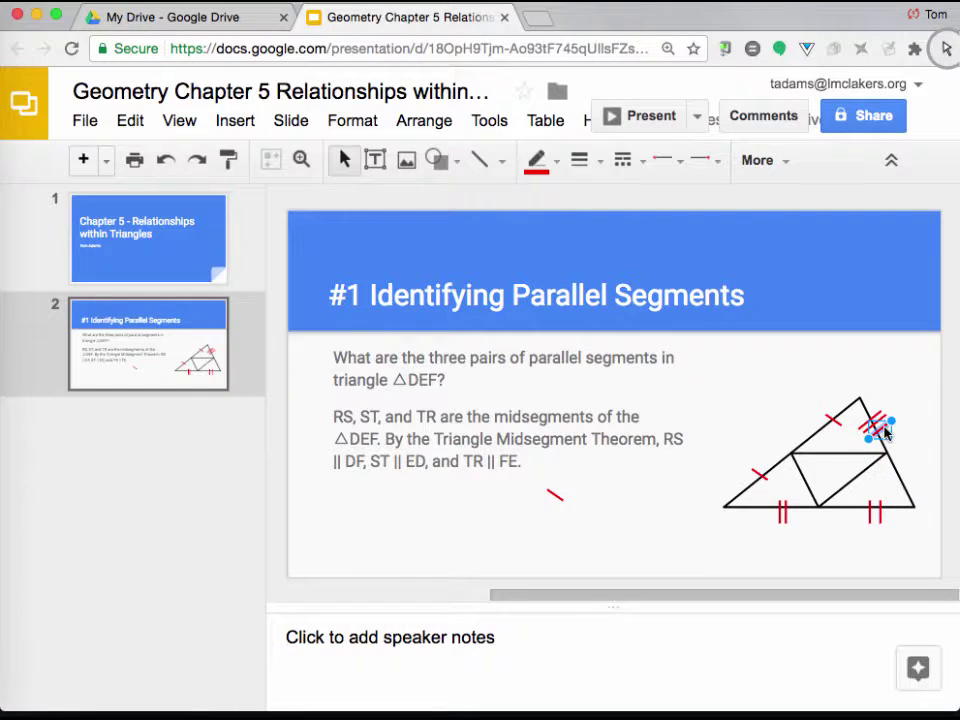
key("super+d")
key("super+d")
key("super+d")
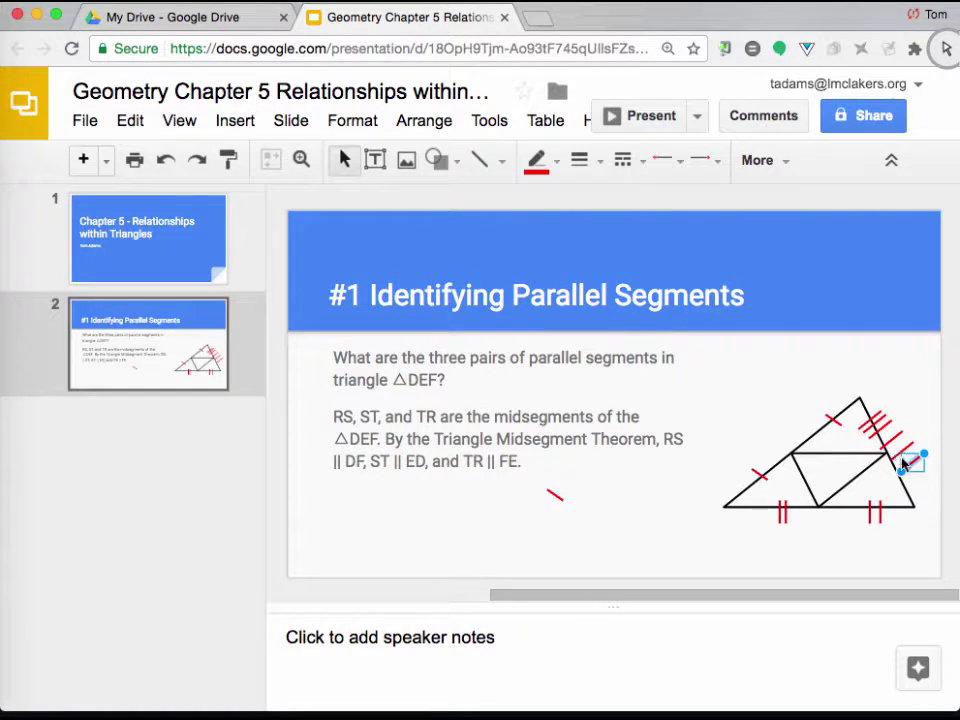
left_click_drag(909, 461, 889, 465)
left_click(902, 451)
left_click(556, 494)
key("Delete")
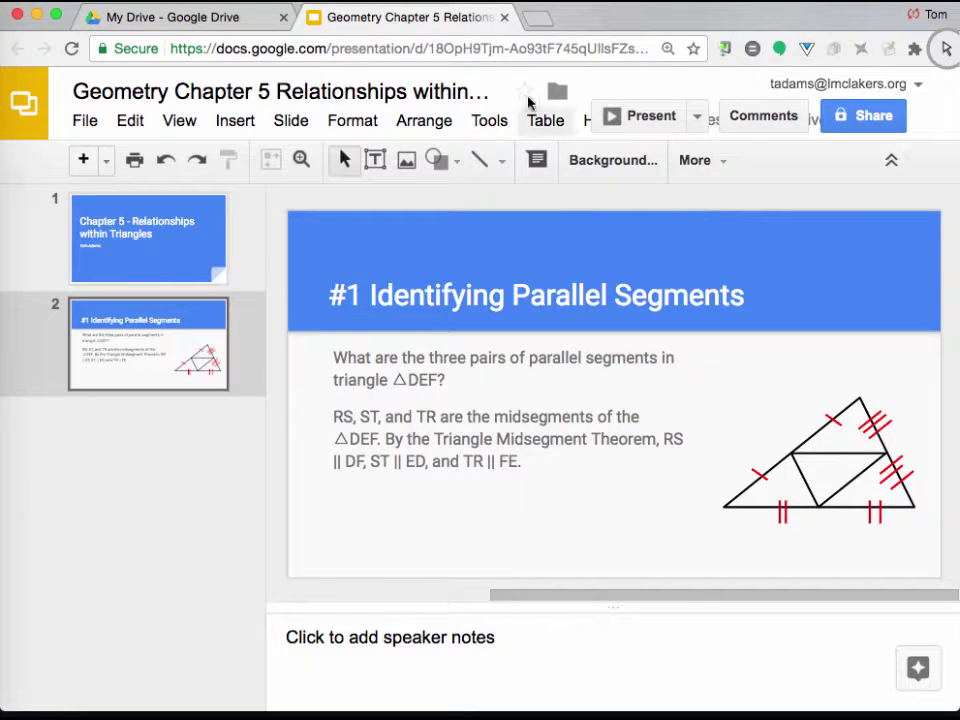
Search Google in a new tab for 'triangle midsegment theorem'.
left_click(531, 19)
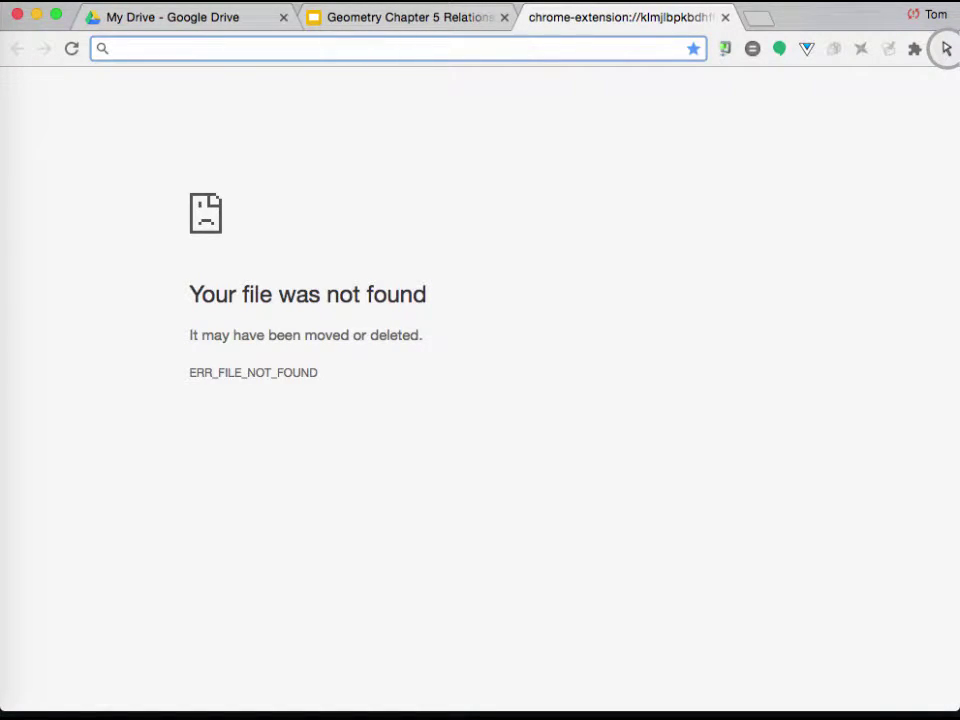
type("triagm")
key("BackSpace")
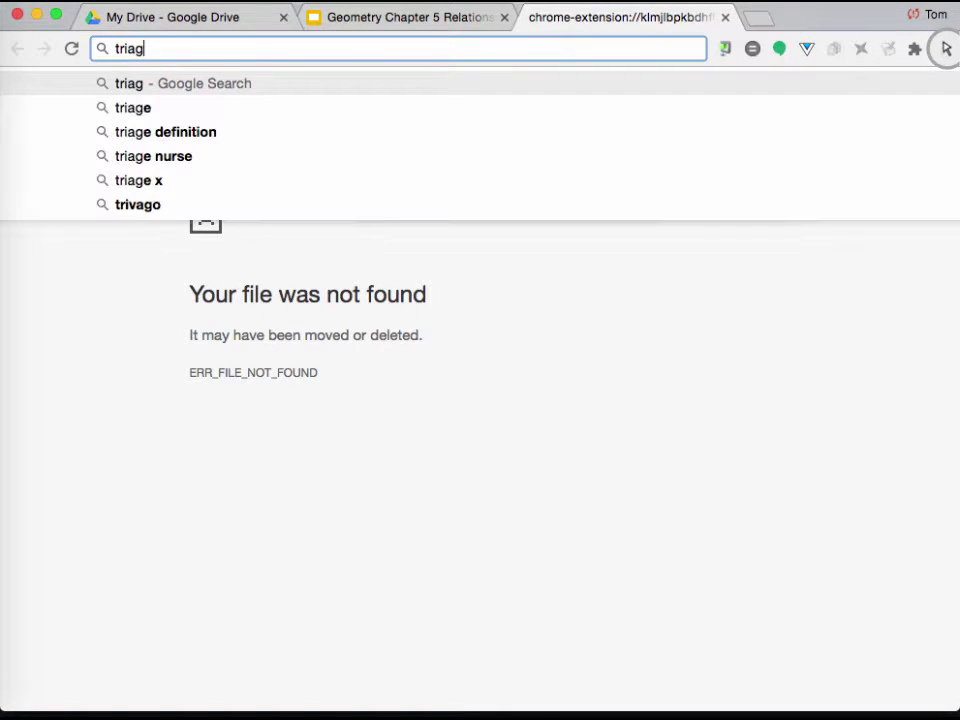
key("BackSpace")
type("n")
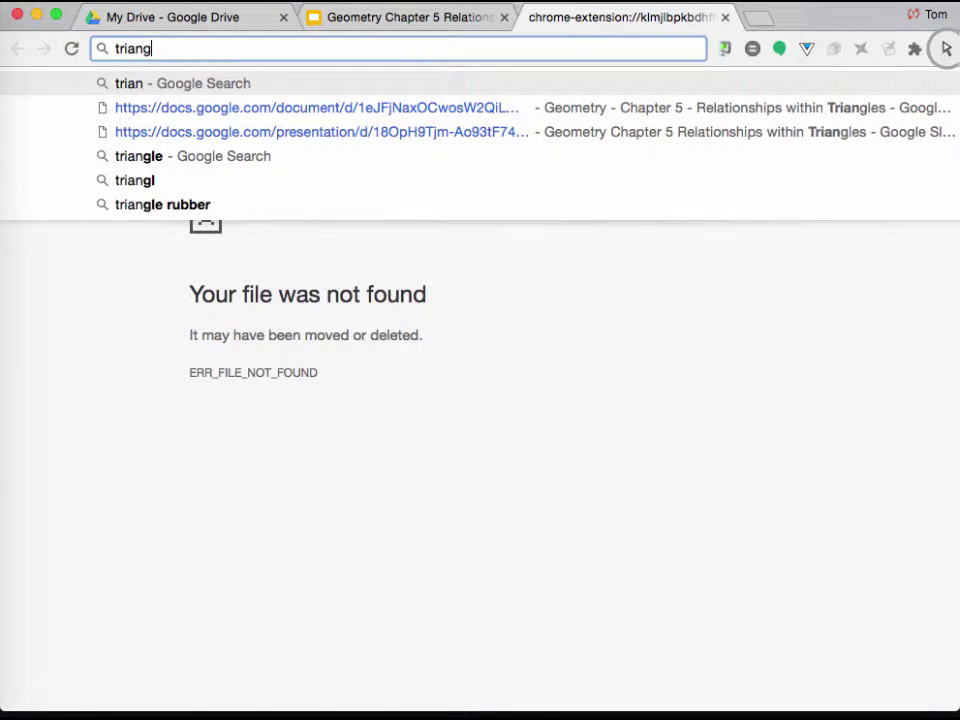
type("gle ")
type("midse")
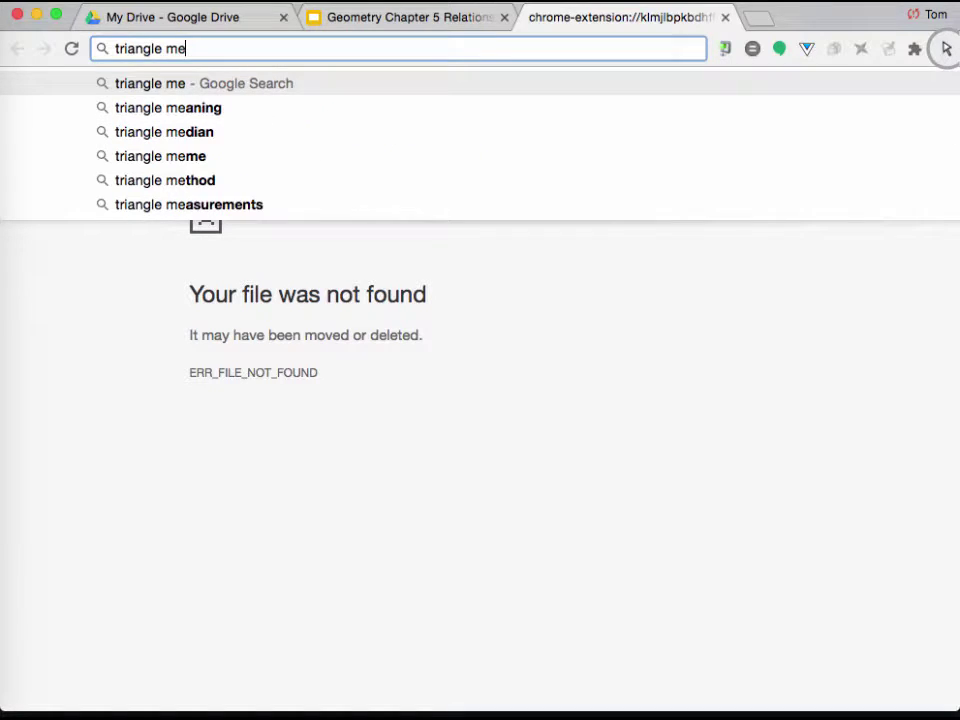
key("BackSpace")
type("idsegment")
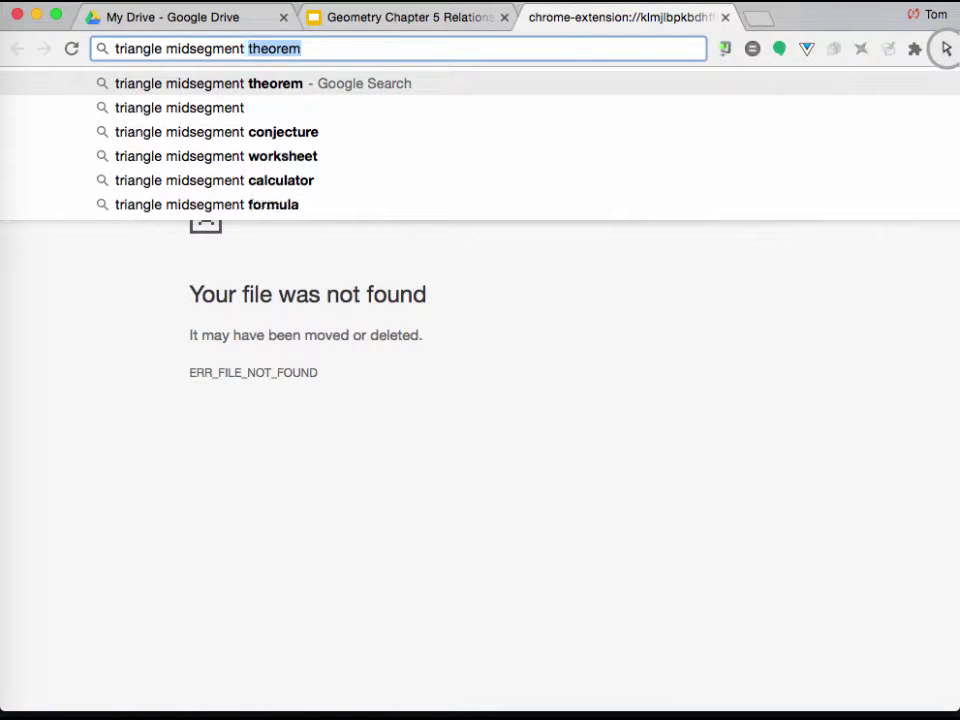
key("Return")
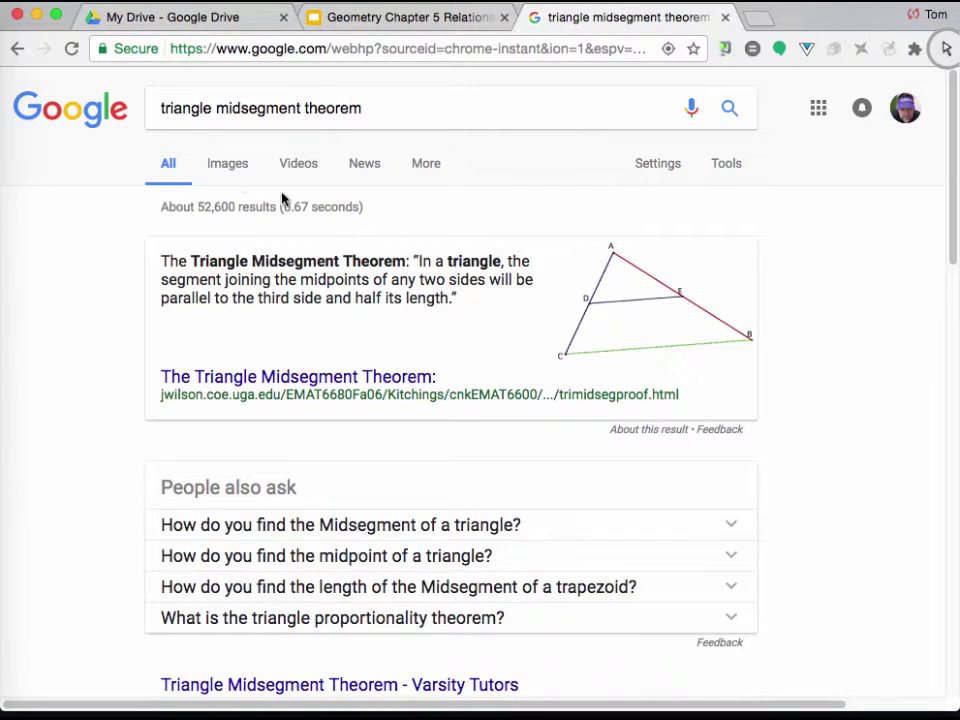
Find the DEF 'Midsegments of a Triangle' diagram in image results and open its copy menu.
left_click(223, 169)
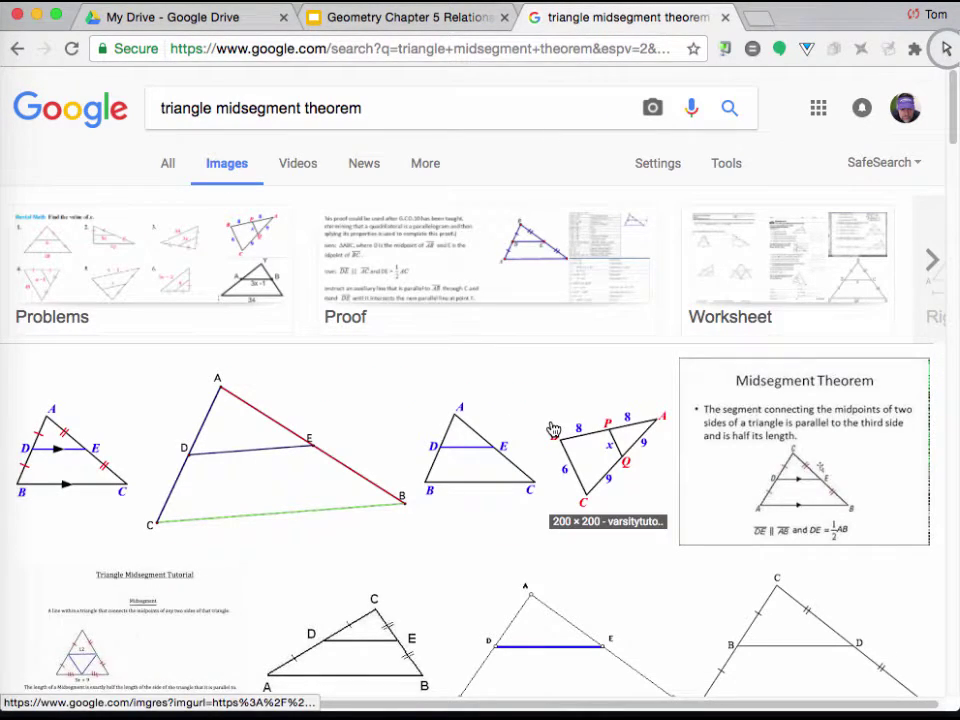
scroll(553, 430, "down", 3)
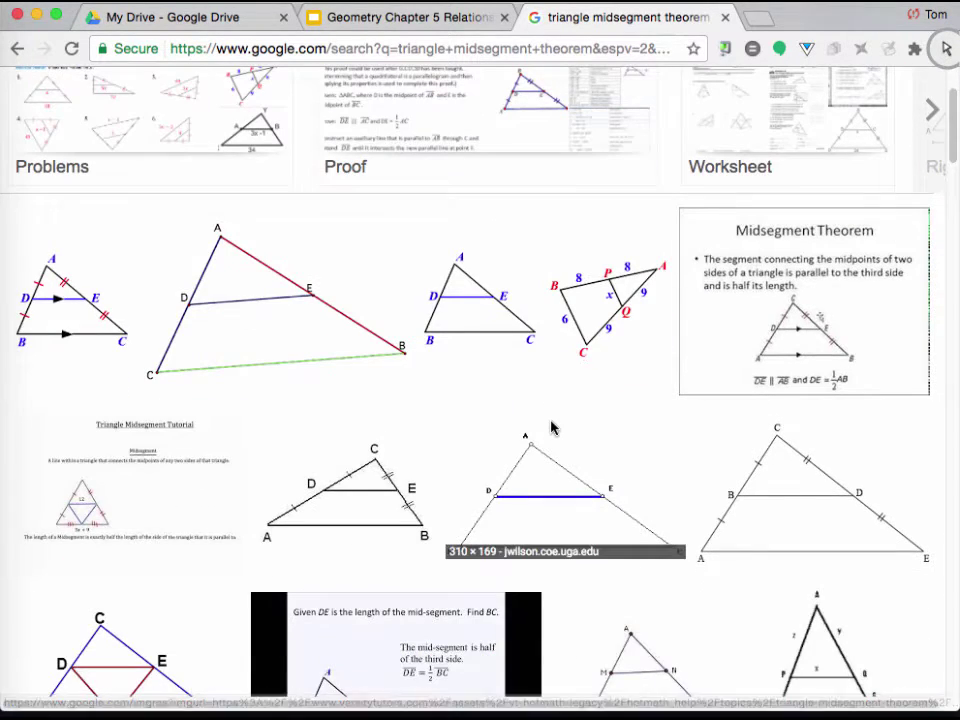
scroll(551, 427, "down", 3)
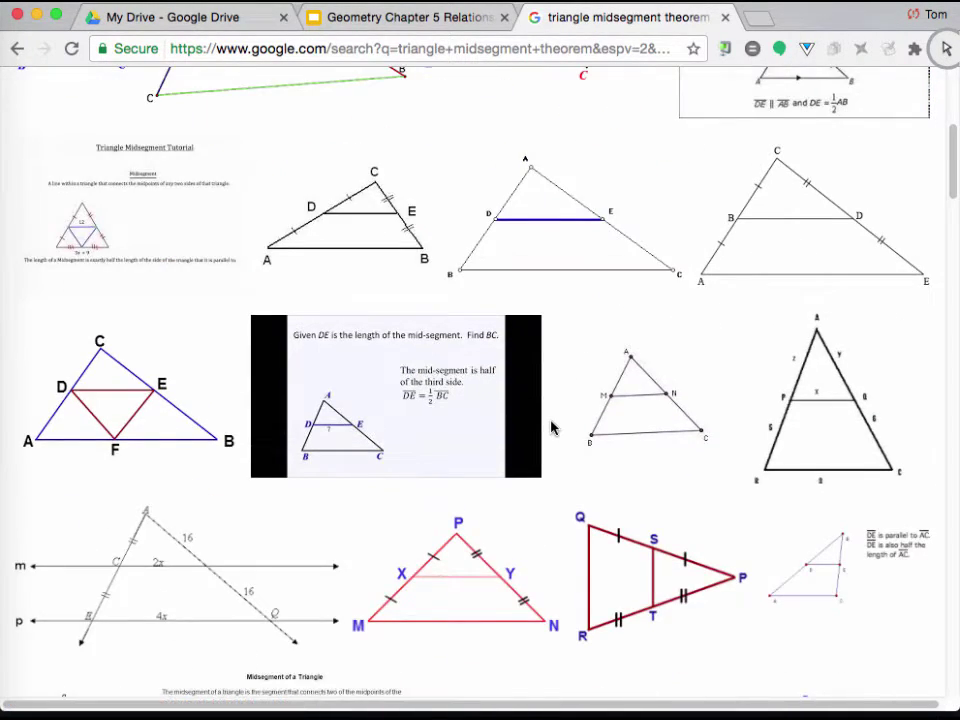
scroll(551, 427, "down", 4)
scroll(551, 427, "down", 2)
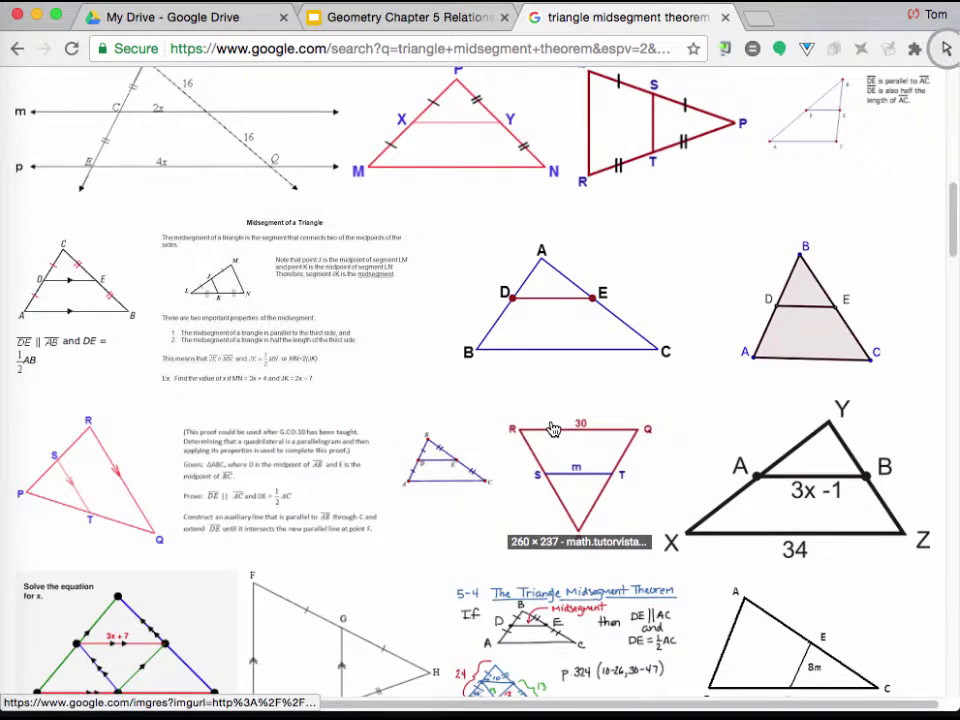
scroll(551, 427, "down", 3)
scroll(553, 430, "down", 2)
scroll(553, 430, "down", 5)
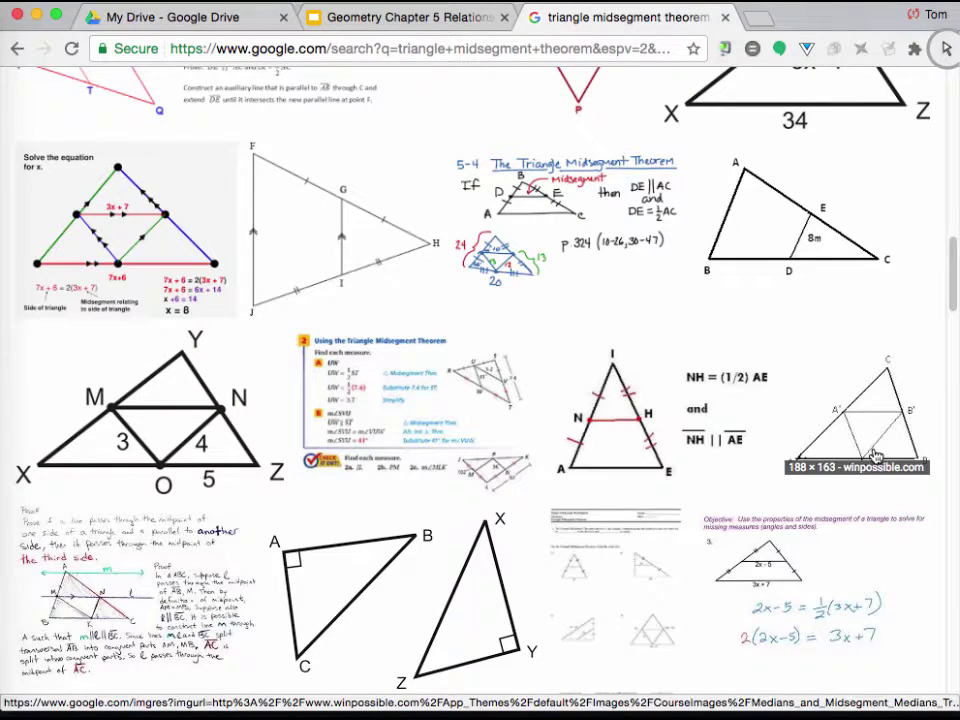
scroll(876, 456, "down", 1)
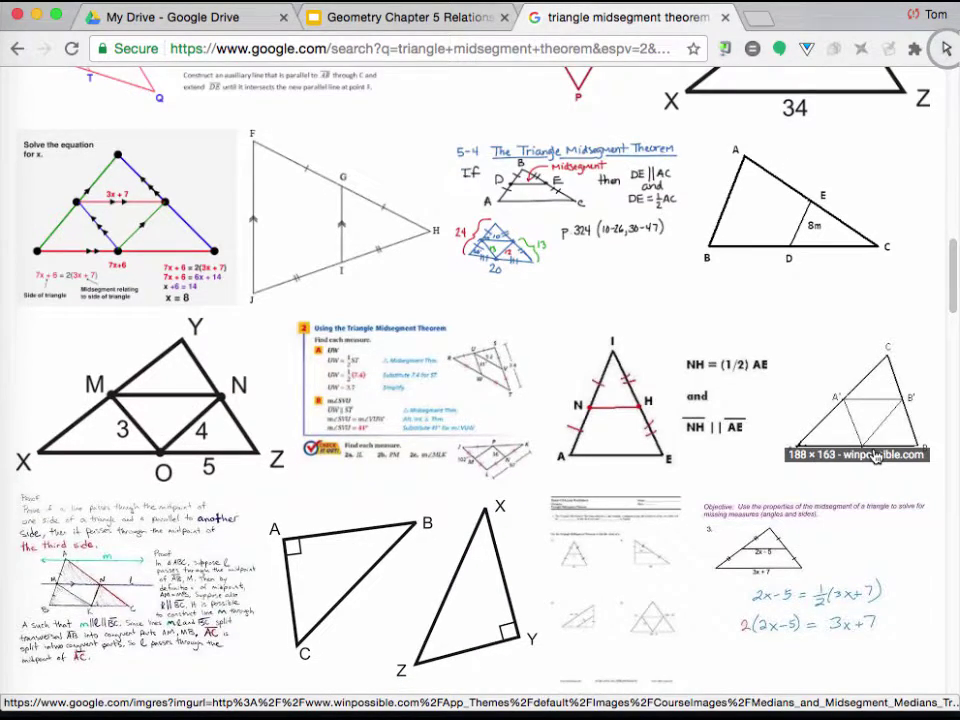
scroll(876, 456, "down", 15)
scroll(876, 456, "down", 2)
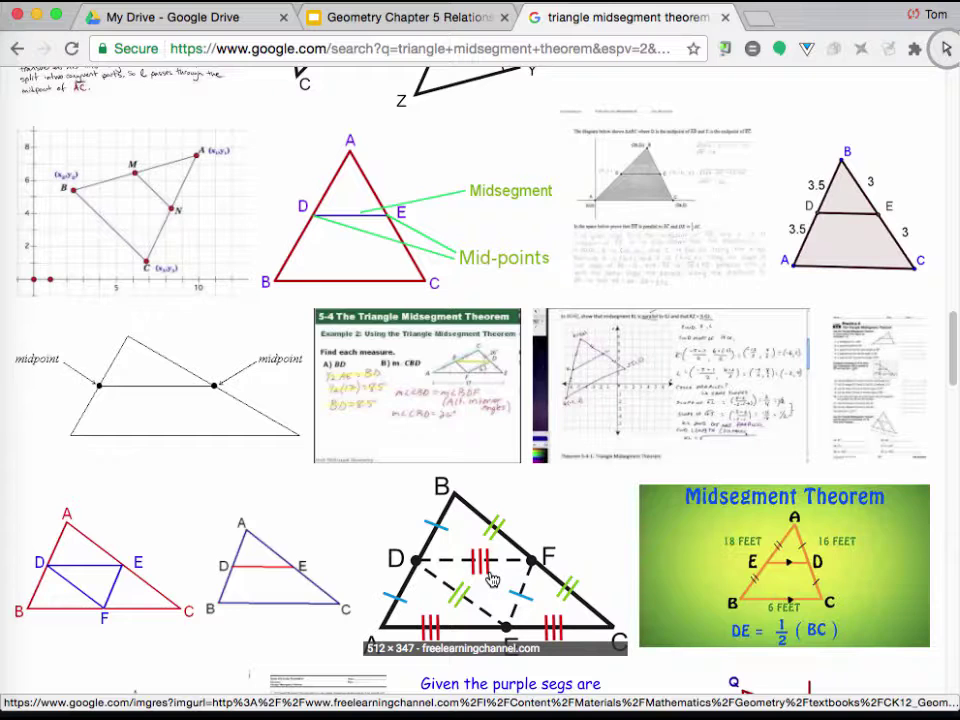
left_click(492, 578)
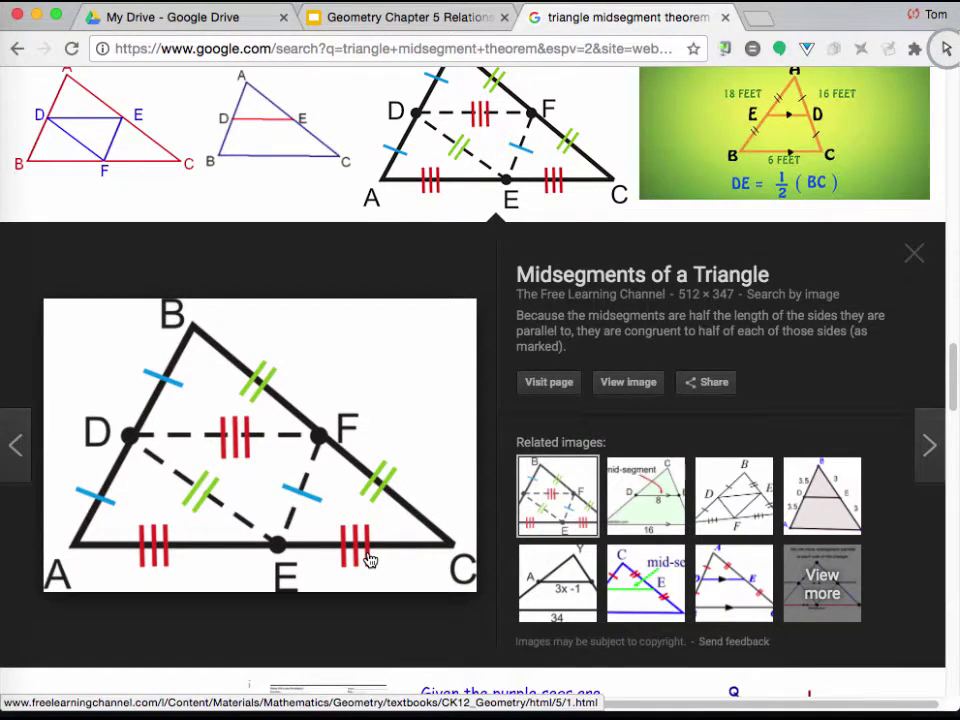
right_click(334, 490)
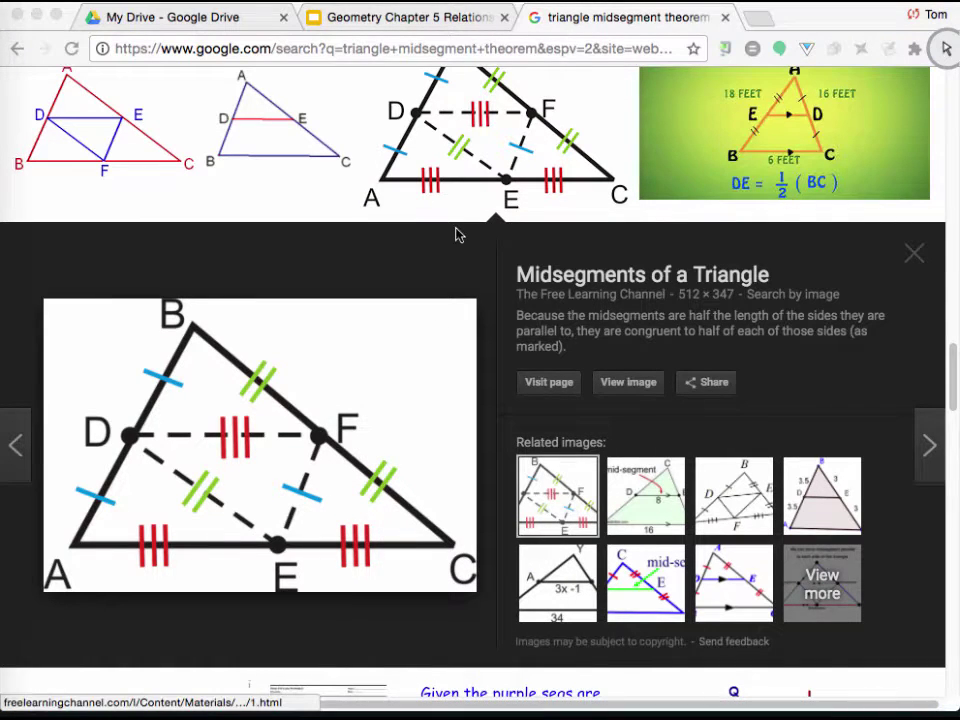
left_click(375, 18)
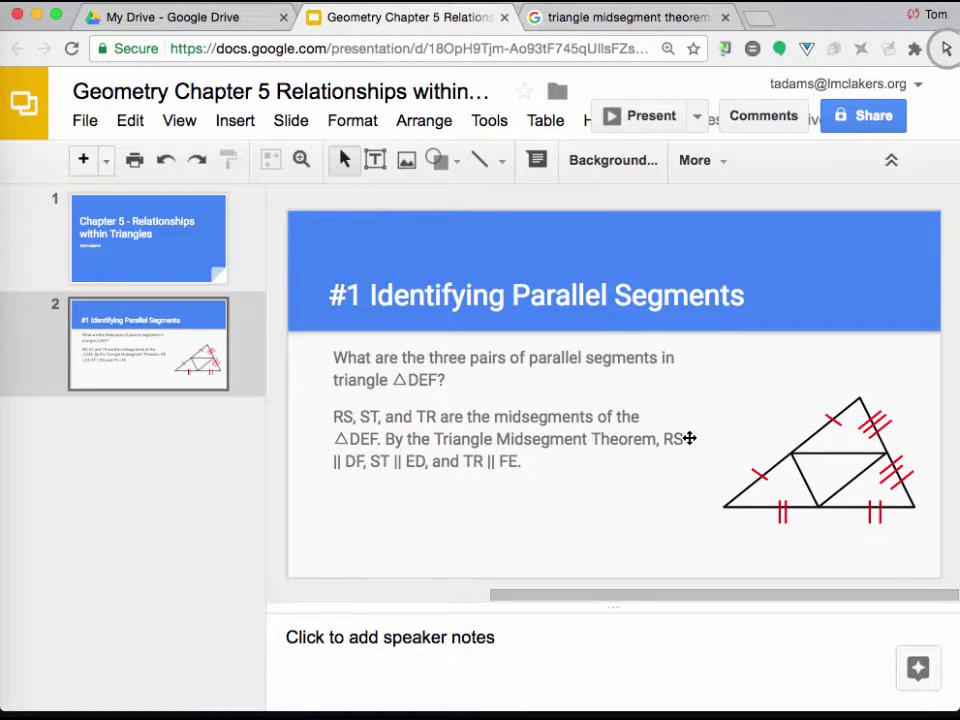
left_click(797, 452)
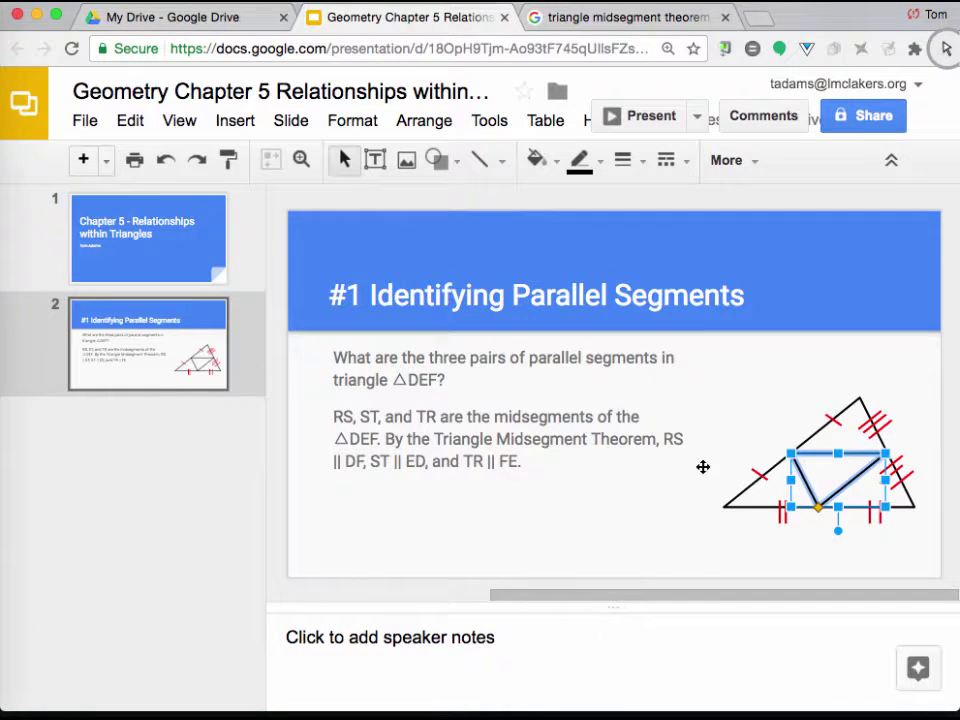
left_click(596, 568)
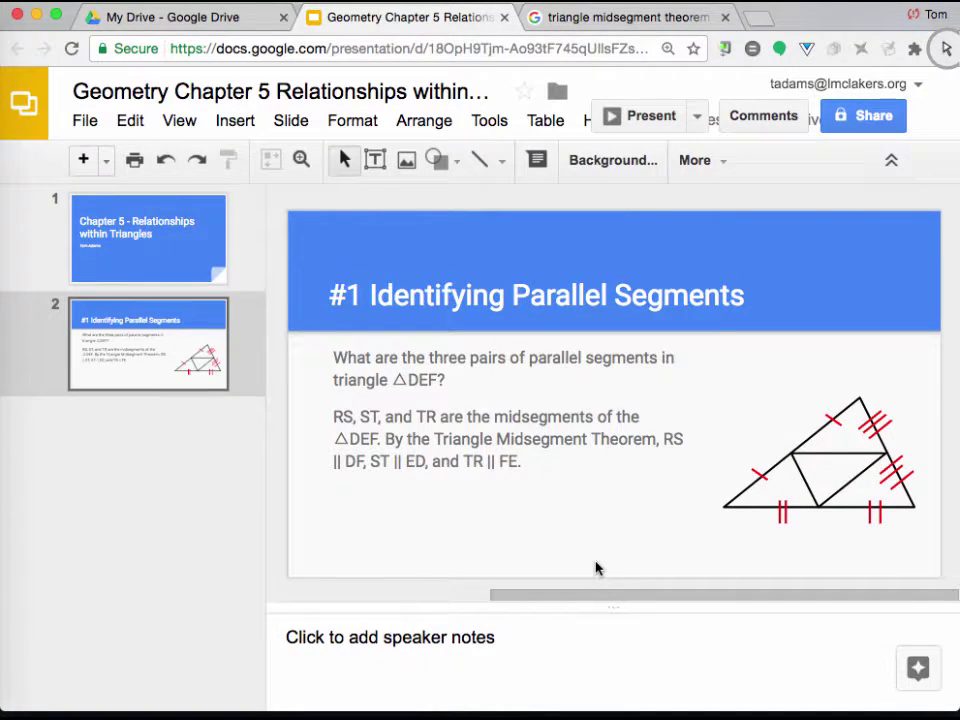
key("ctrl+v")
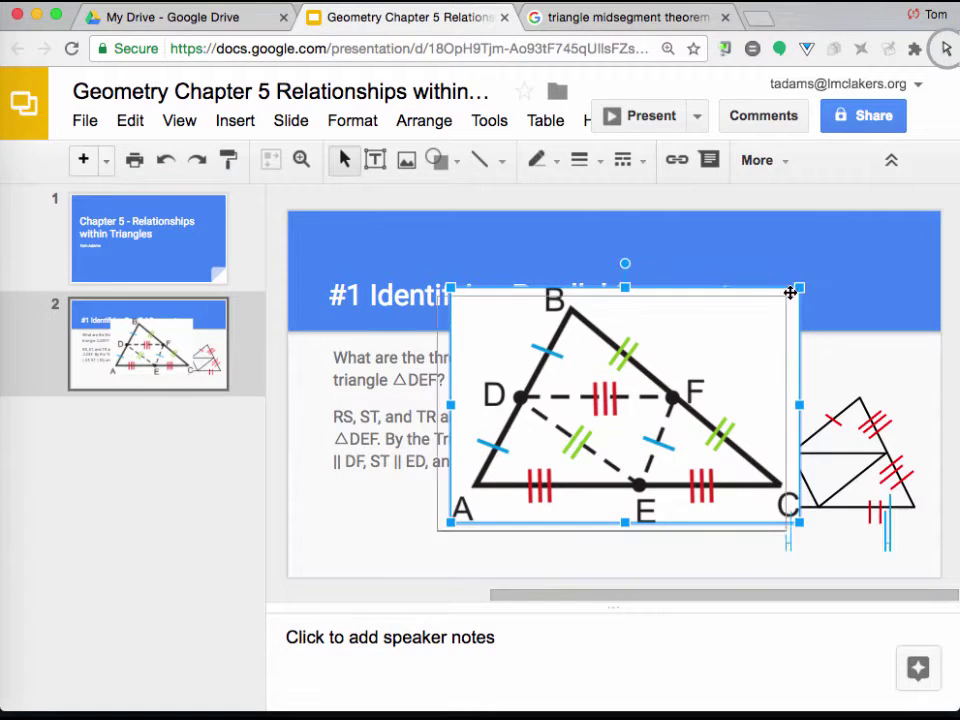
left_click_drag(783, 297, 589, 428)
left_click_drag(491, 499, 674, 517)
key("Delete")
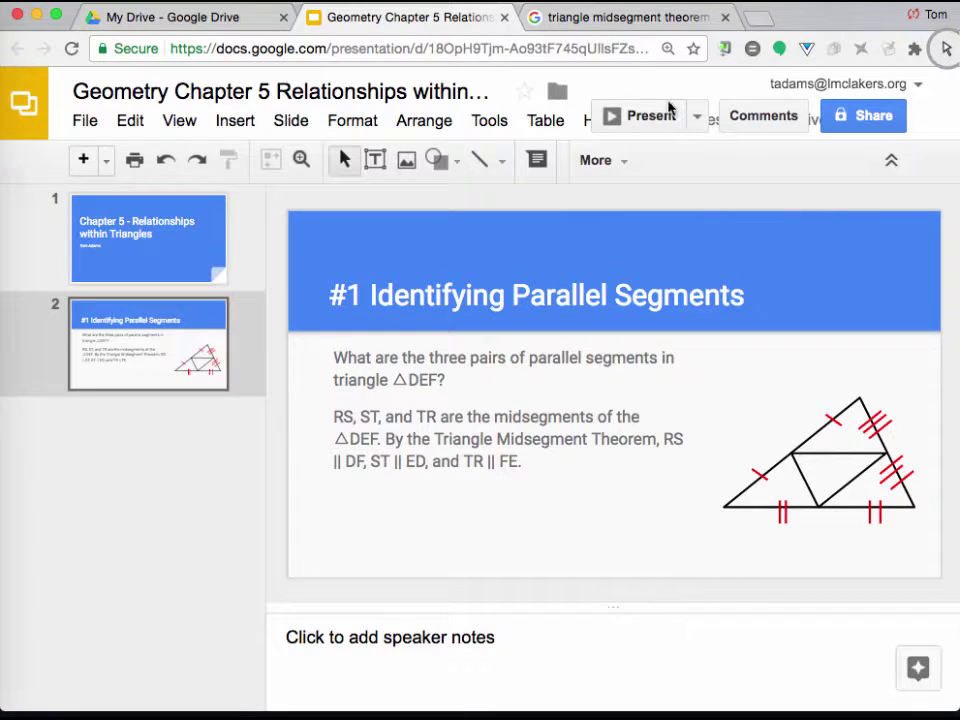
Present slide 2 and erase the mistaken handwritten A and B vertex labels.
left_click(623, 125)
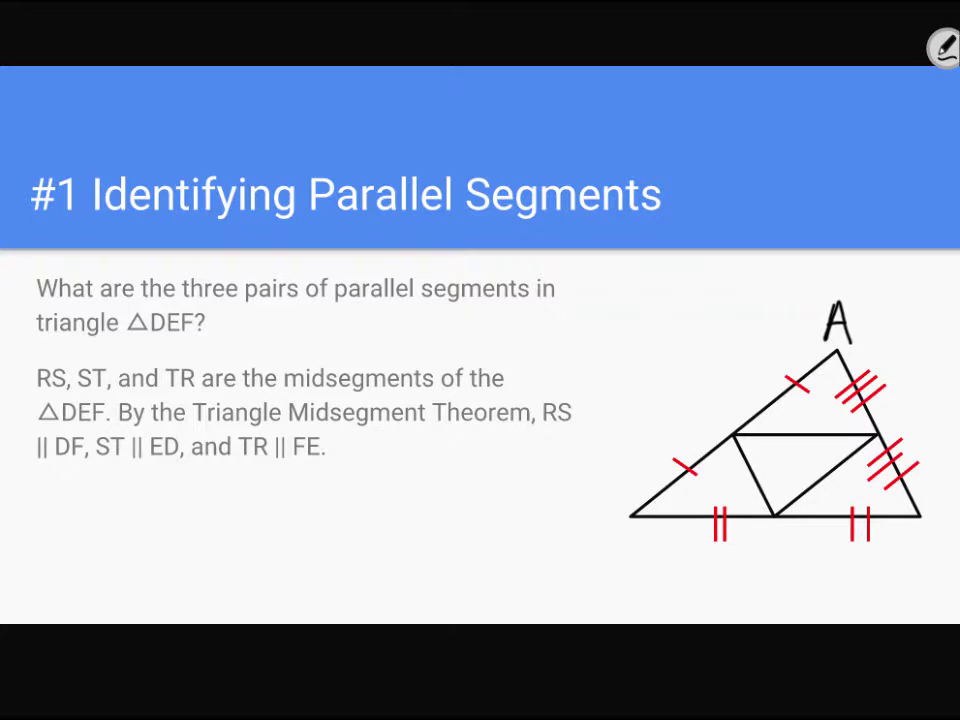
mouse_move(928, 540)
left_mouse_down()
mouse_move(929, 508)
mouse_move(930, 538)
left_mouse_up()
left_click(941, 46)
left_click_drag(832, 322, 847, 335)
left_click_drag(930, 520, 926, 568)
left_click(941, 46)
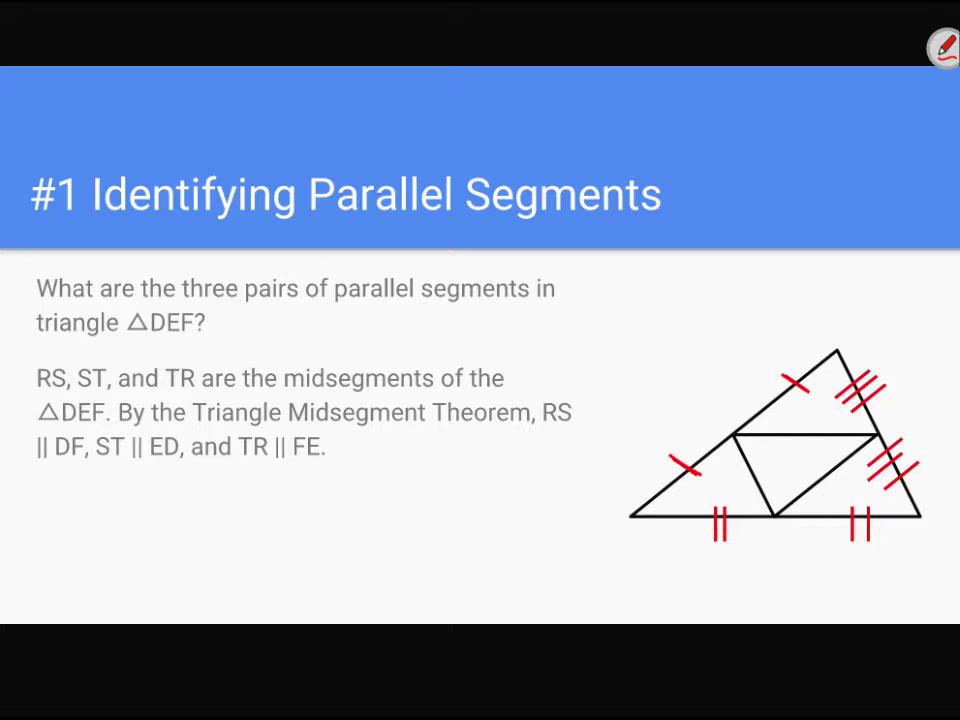
Underline △DEF in red and write red D, E, F at the triangle's vertices.
left_click_drag(132, 337, 209, 341)
left_click_drag(594, 505, 597, 537)
mouse_move(834, 305)
left_mouse_down()
mouse_move(860, 341)
mouse_move(860, 304)
left_mouse_up()
left_click_drag(833, 323, 855, 323)
left_click_drag(929, 509, 931, 540)
left_click_drag(930, 512, 952, 508)
left_click_drag(930, 525, 945, 524)
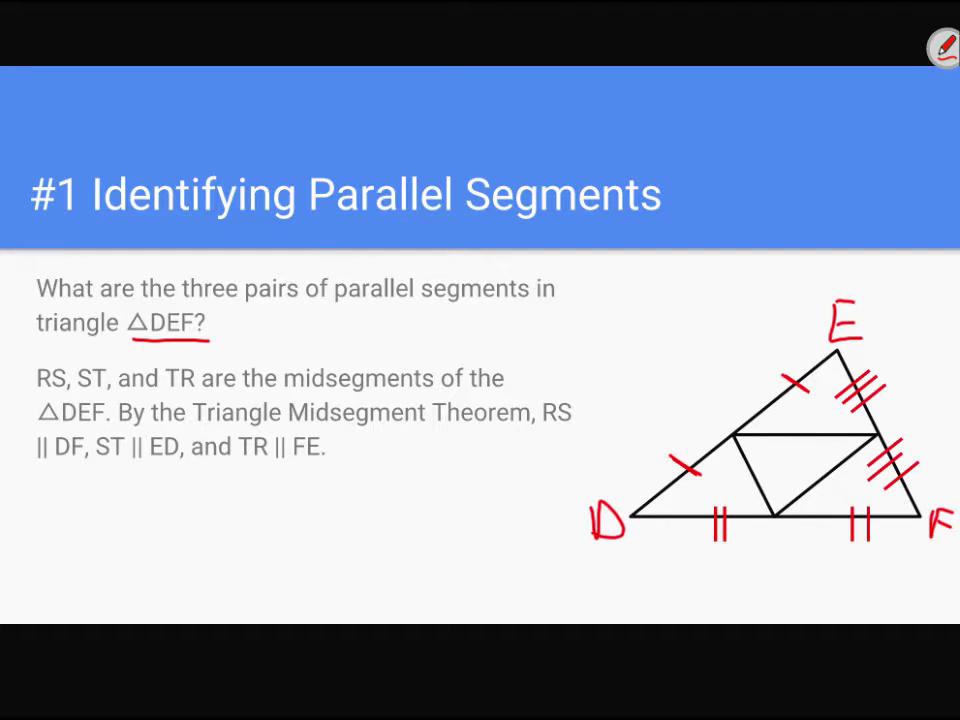
left_click(945, 47)
Write blue R, S, T at the midpoints and mark midsegment RS in blue.
mouse_move(450, 392)
mouse_move(694, 402)
left_mouse_down()
mouse_move(697, 428)
mouse_move(712, 428)
left_mouse_up()
left_click_drag(906, 416, 886, 436)
mouse_move(784, 526)
left_mouse_down()
mouse_move(782, 556)
mouse_move(806, 521)
left_mouse_up()
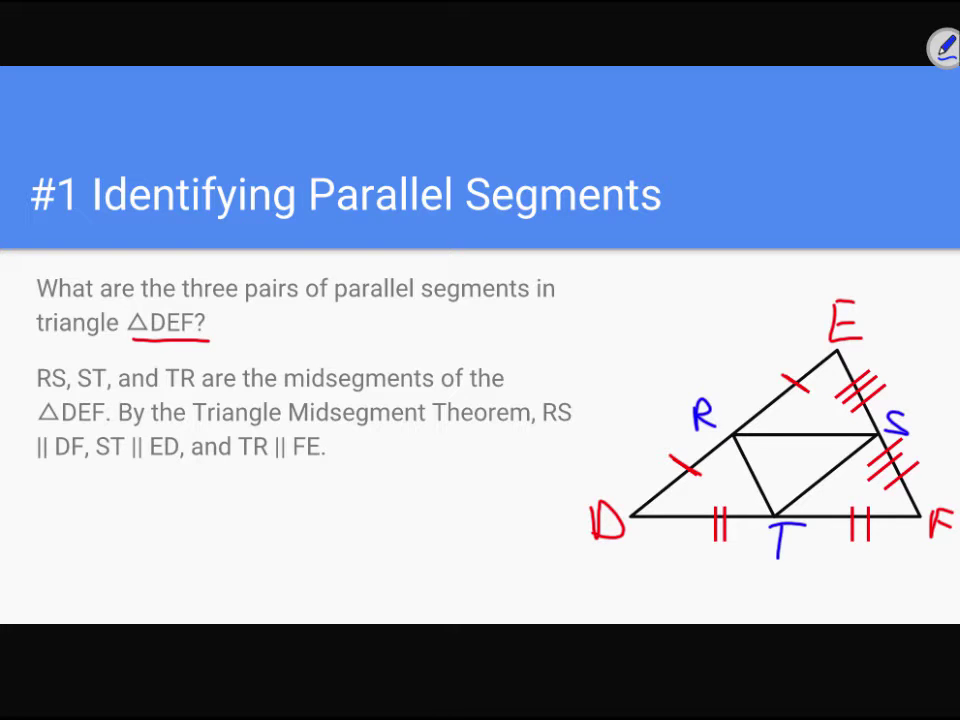
left_click_drag(40, 365, 70, 364)
left_click_drag(733, 435, 878, 433)
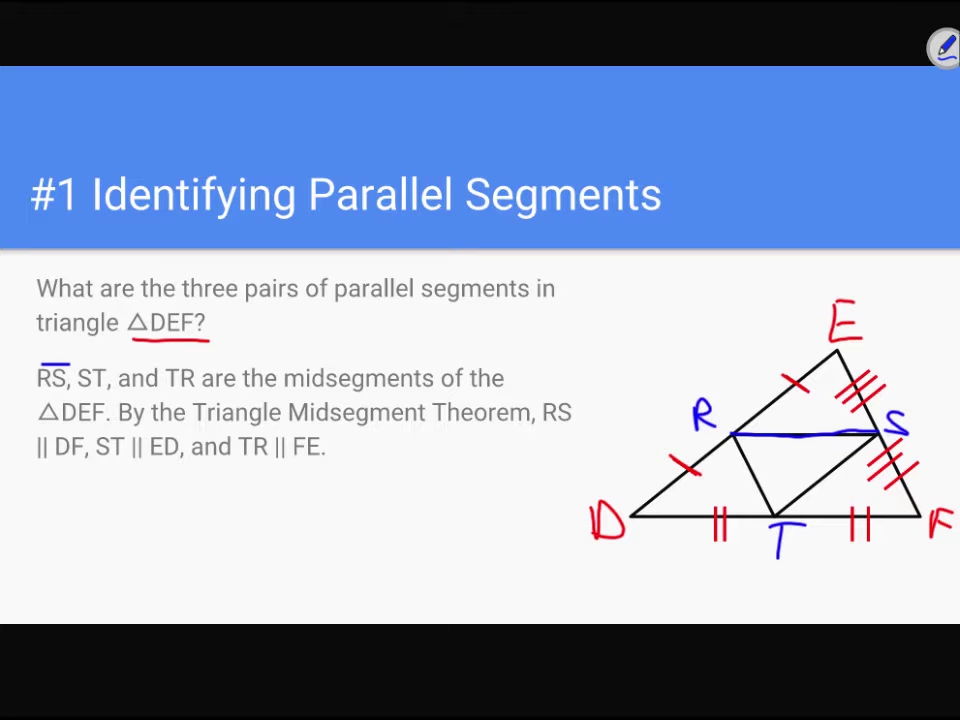
Overline ST in green in the text and trace midsegment ST green on the diagram.
left_click_drag(79, 364, 108, 363)
left_click(111, 391)
left_click_drag(77, 367, 109, 365)
left_click_drag(877, 434, 773, 514)
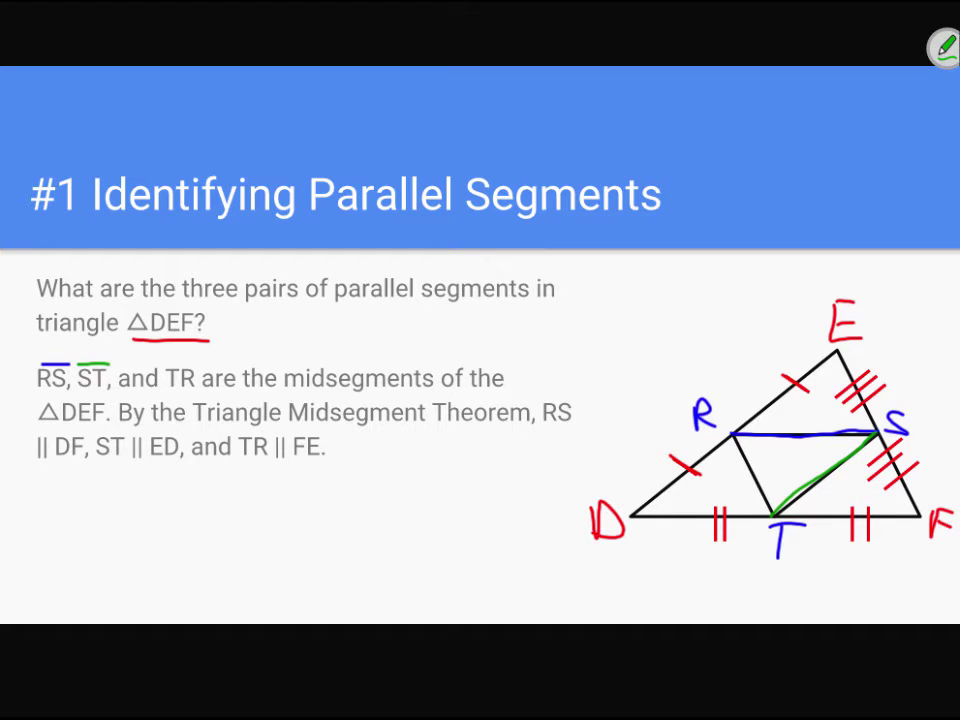
Overline TR in red in the text and trace midsegment TR red on the figure.
key("r")
left_click_drag(166, 368, 197, 365)
left_click_drag(772, 515, 731, 430)
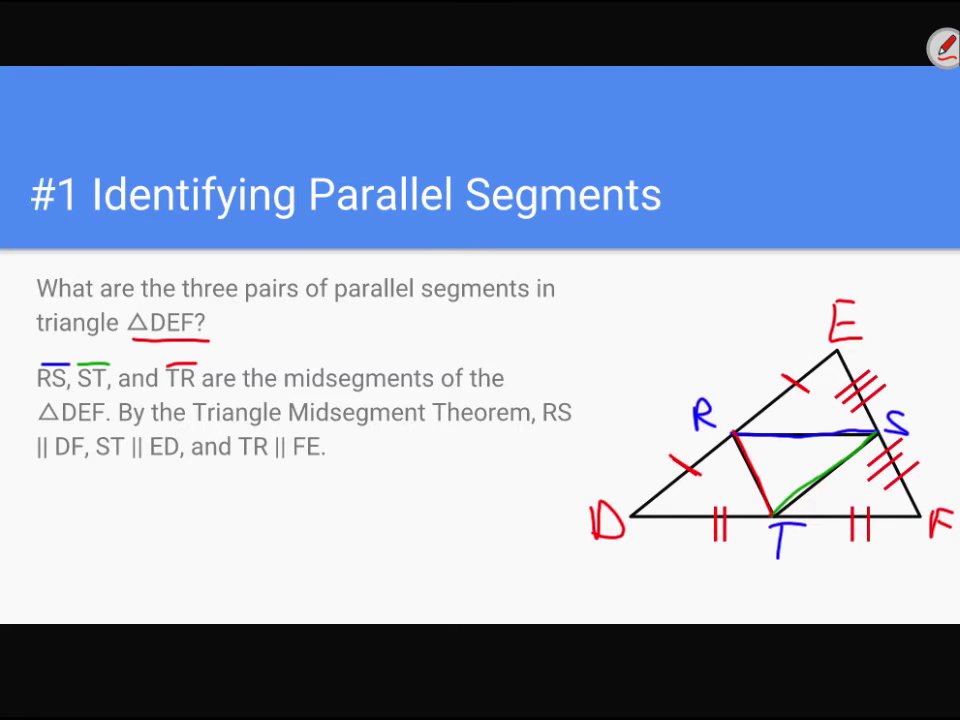